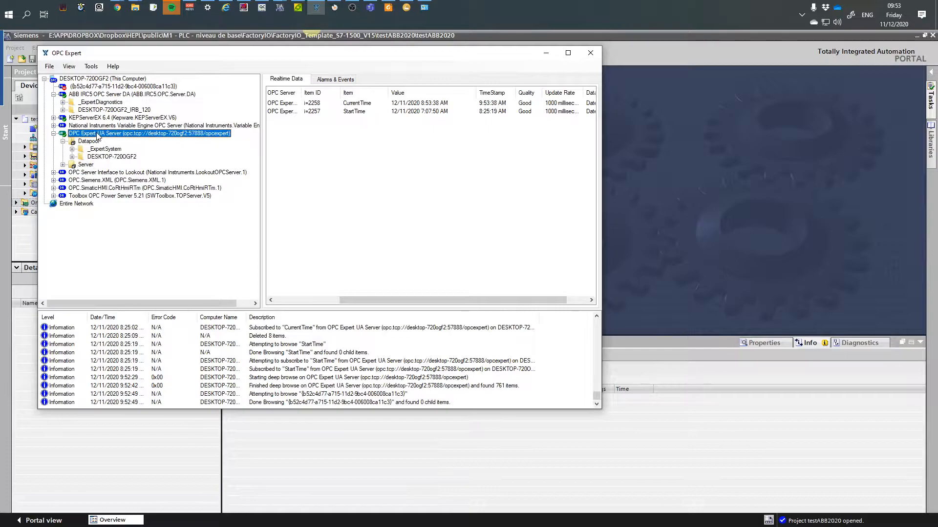
Examine the contents of the Server node and the available server commands under the OPC Expert UA Server
left_click(86, 166)
left_click(63, 165)
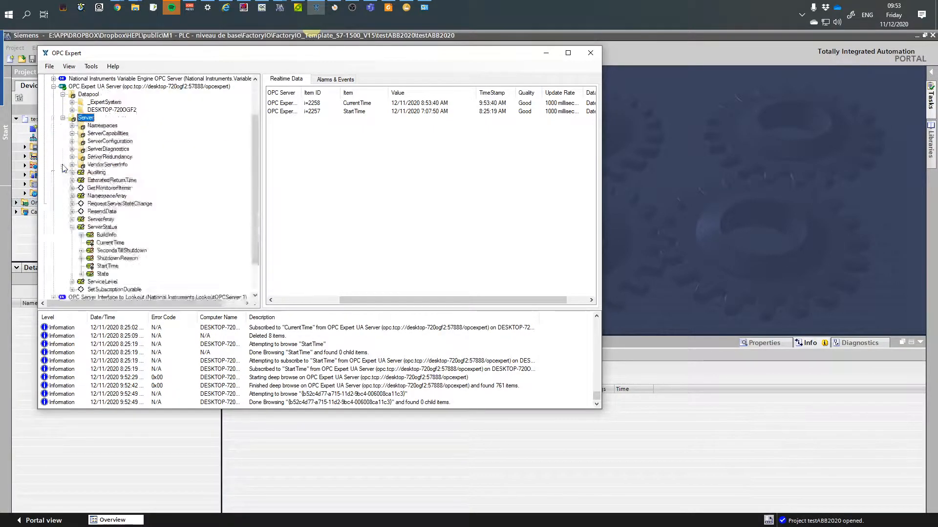
left_click(64, 119)
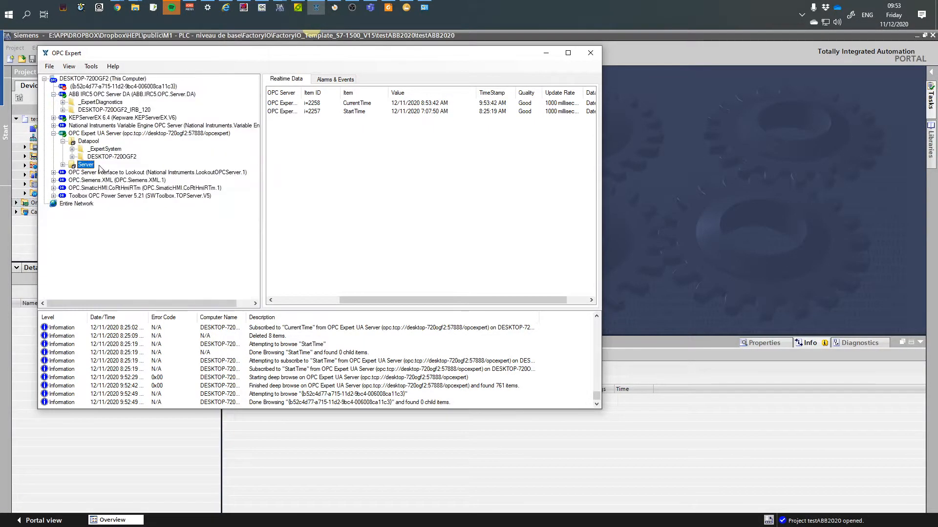
right_click(100, 135)
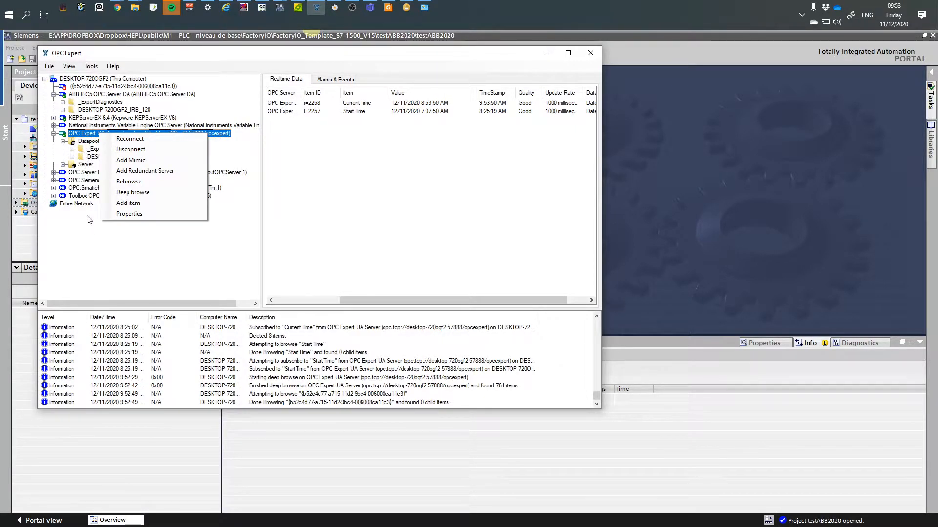
left_click(78, 169)
double_click(83, 166)
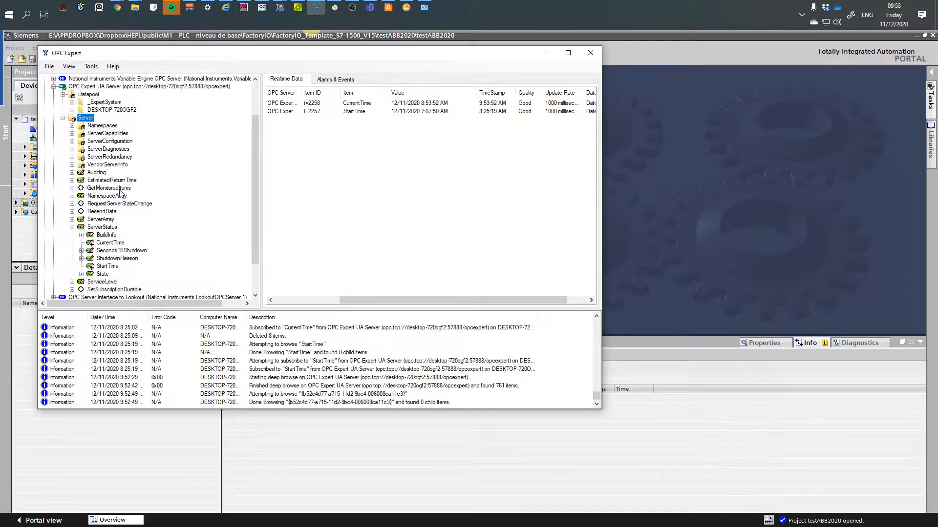
scroll(123, 197, "down", 1)
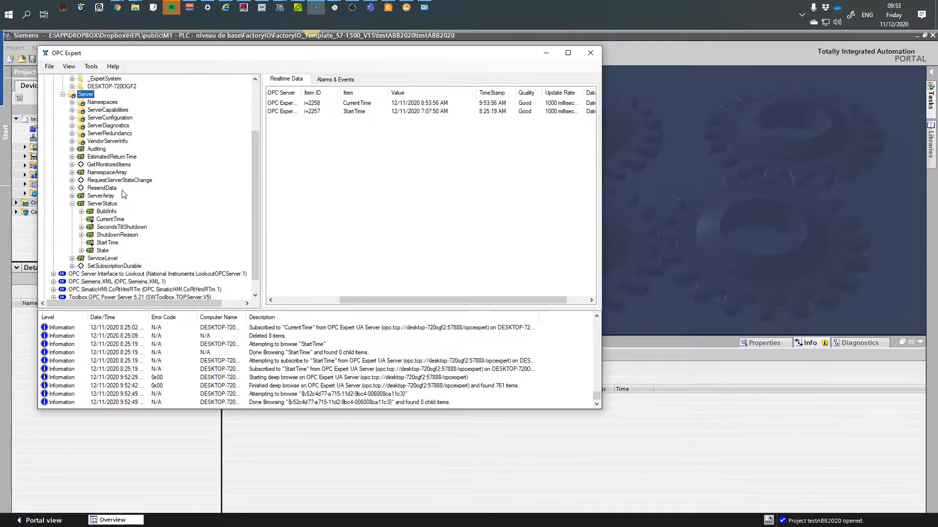
scroll(129, 176, "up", 2)
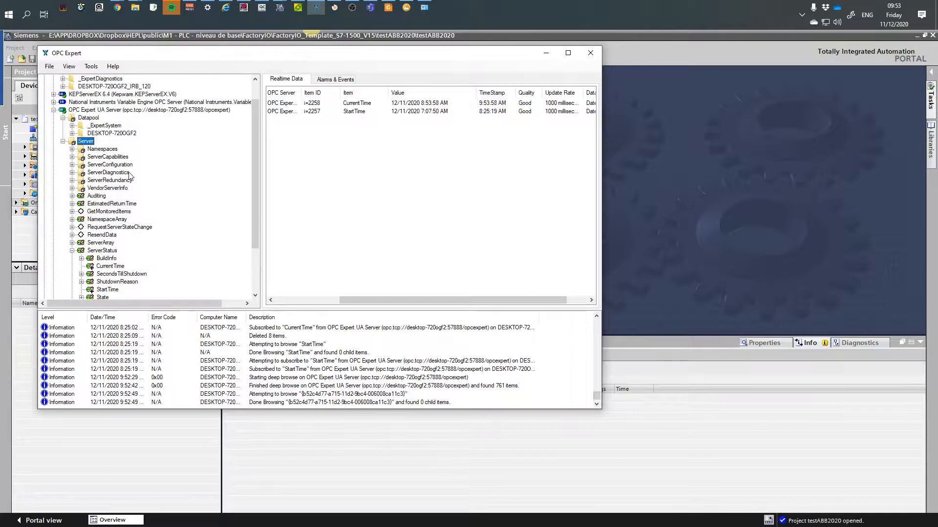
Expand the UA server's Datapool through DESKTOP-720OGF2 and ABB.IRC5.OPC.Server.DA to list the IRB_120 controller's IOSIGNALS
left_click(72, 133)
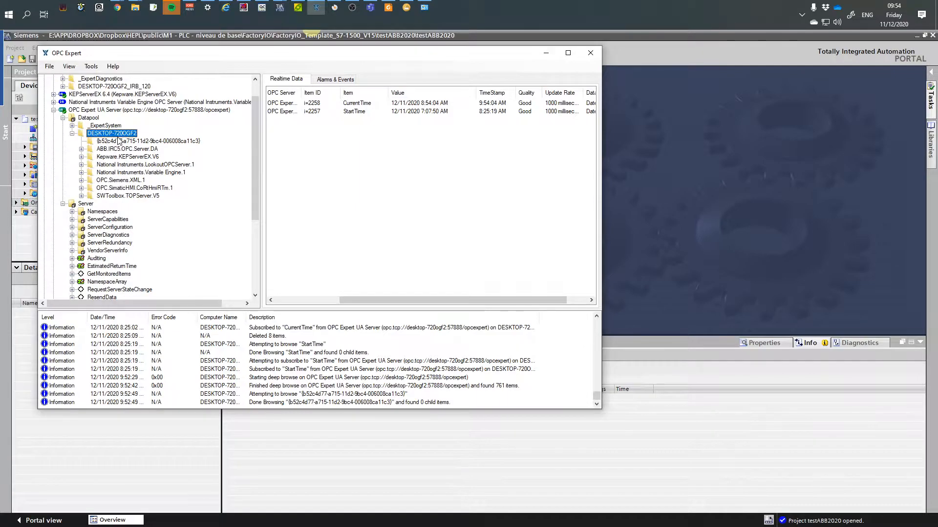
left_click(72, 126)
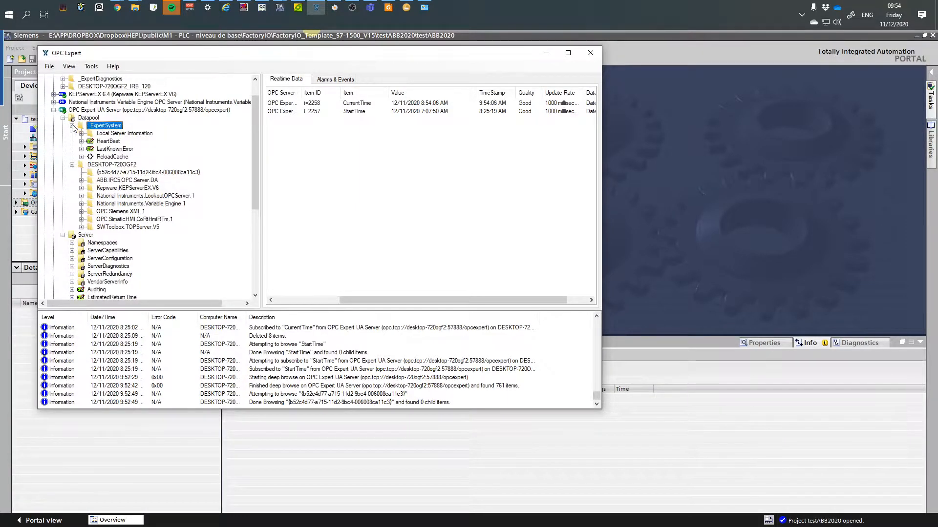
left_click(72, 126)
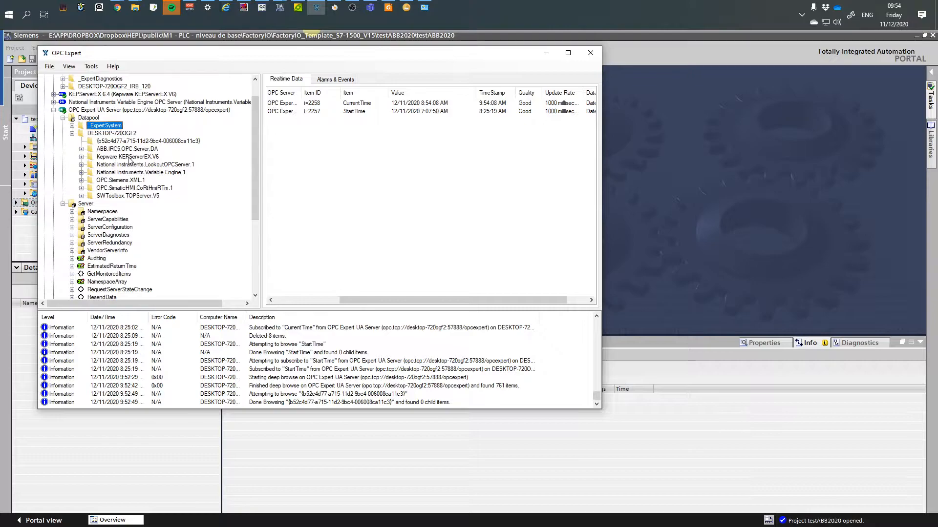
left_click(111, 151)
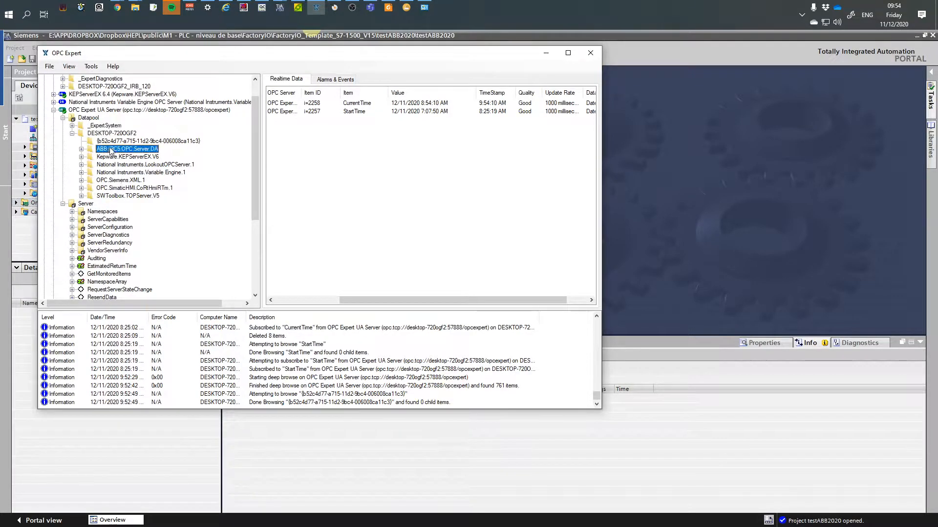
left_click(81, 149)
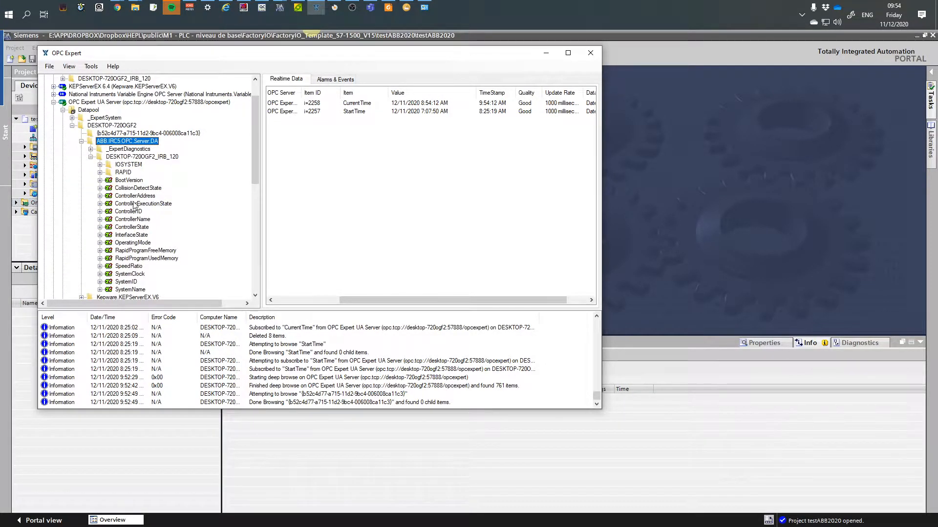
left_click(100, 165)
left_click(130, 173)
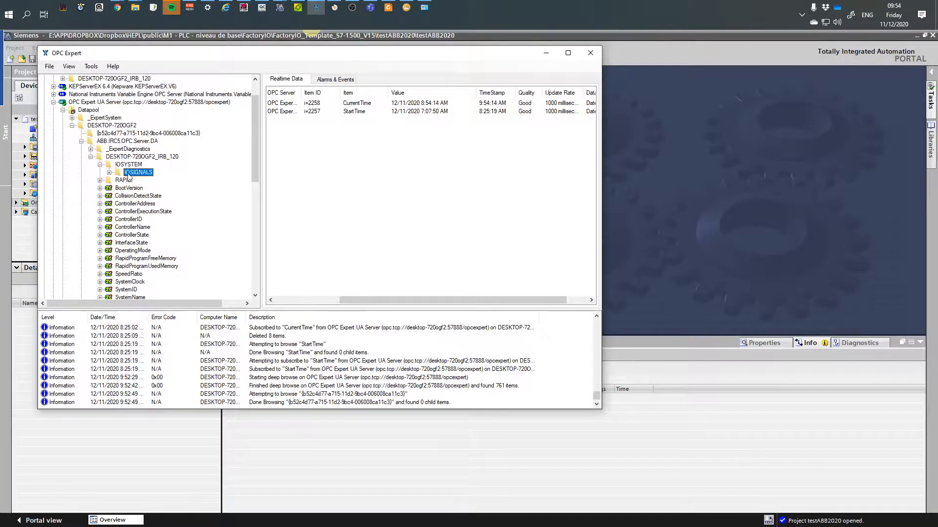
left_click(109, 173)
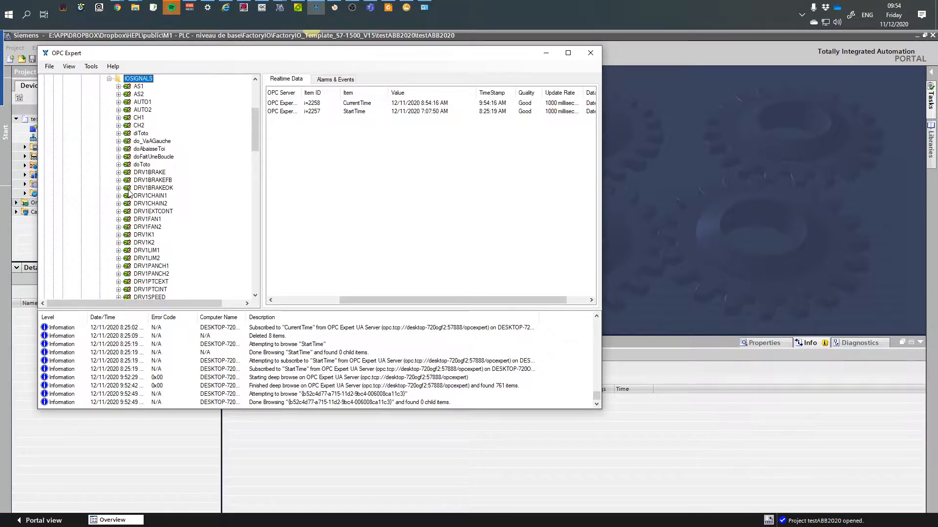
Subscribe to the diToto, do_VaAGauche, doAbaisseToi and doFaitUneBoucle signals and widen the window to show more real-time data columns
left_click(142, 135)
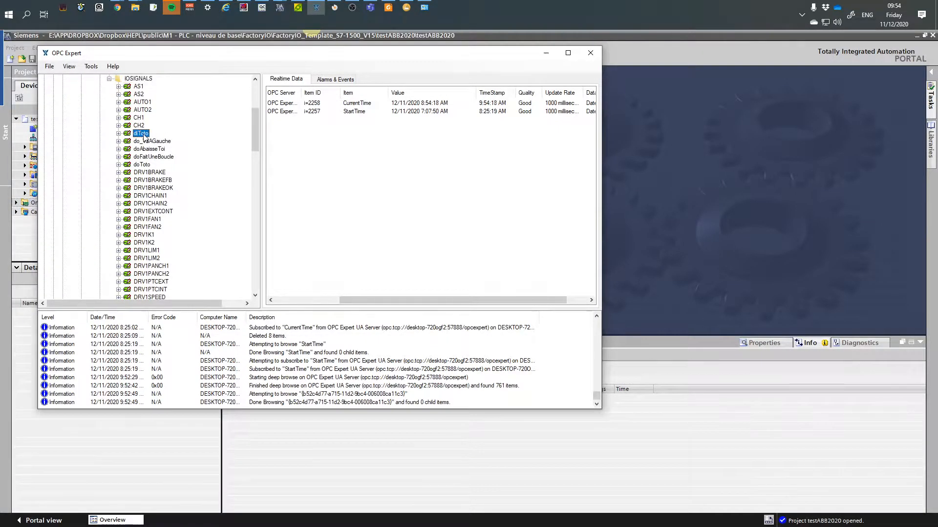
double_click(142, 135)
double_click(149, 141)
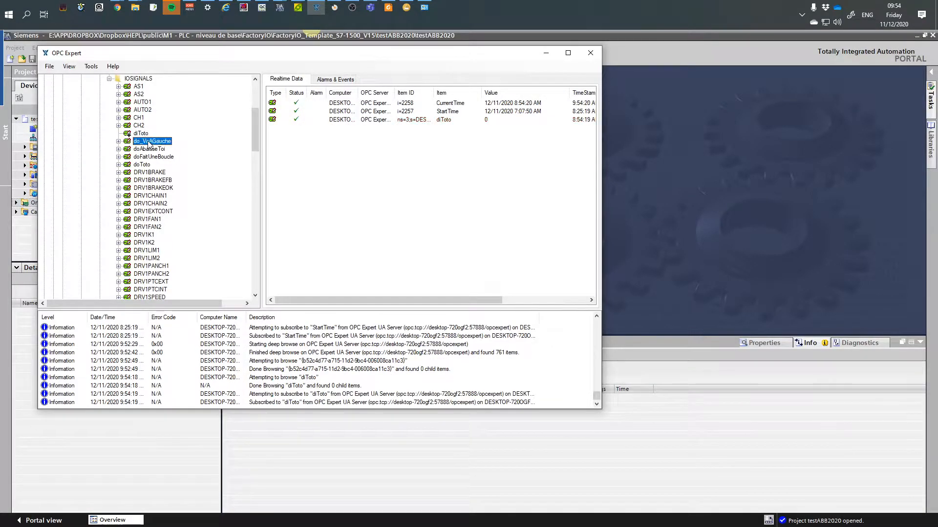
double_click(151, 149)
double_click(153, 157)
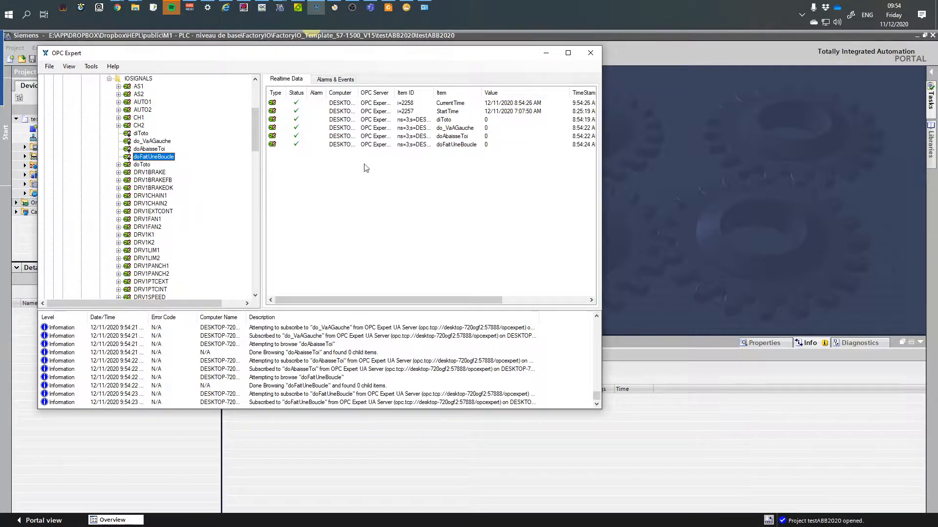
left_click_drag(674, 149, 711, 149)
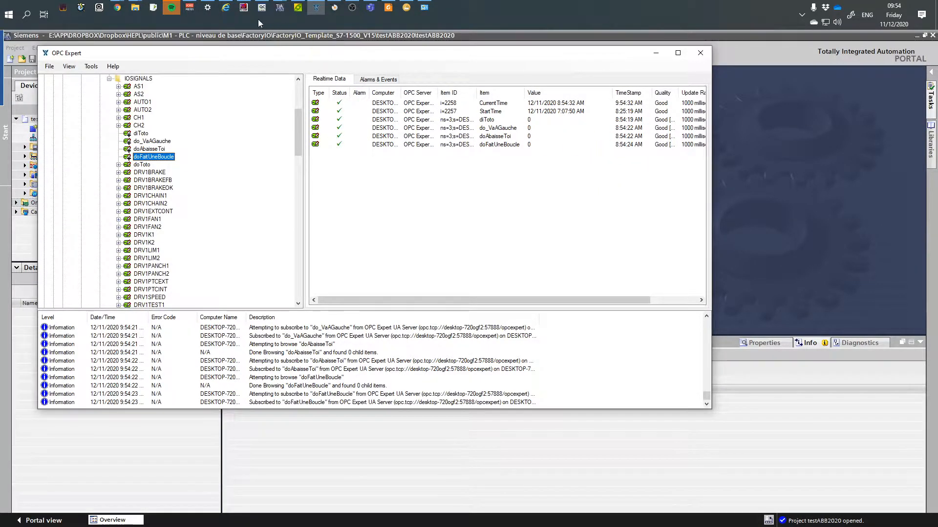
Review the ABB IRC5 OPC Configuration aliases and the RobotStudio station, then return to the OPC Expert UA Server node in OPC Expert
left_click(248, 9)
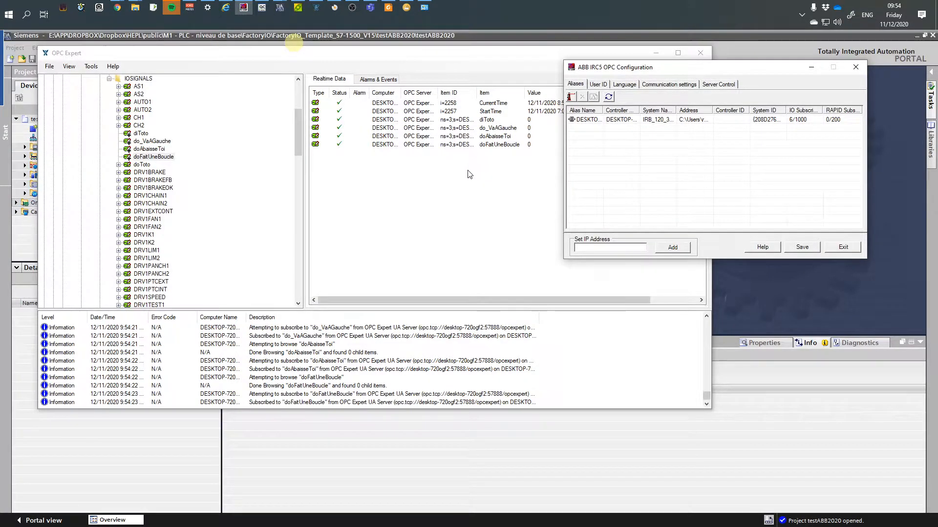
left_click(334, 8)
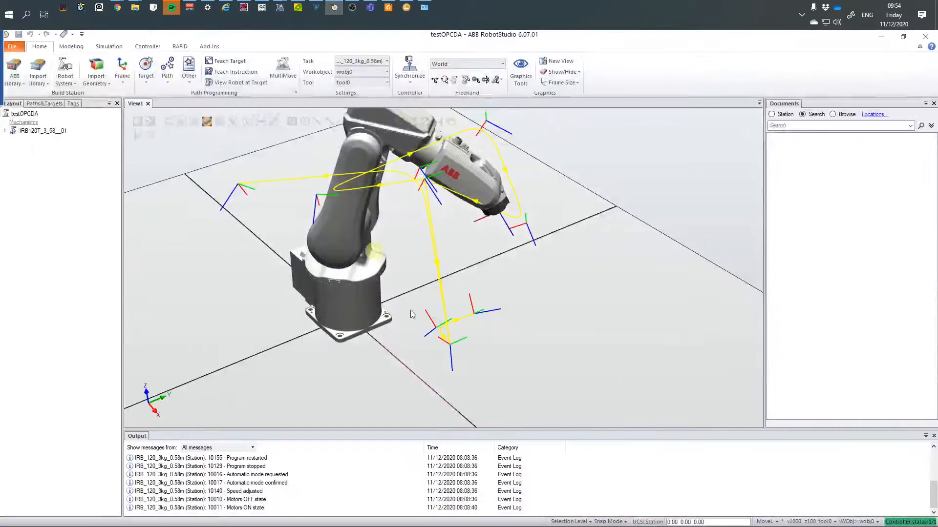
left_click(881, 37)
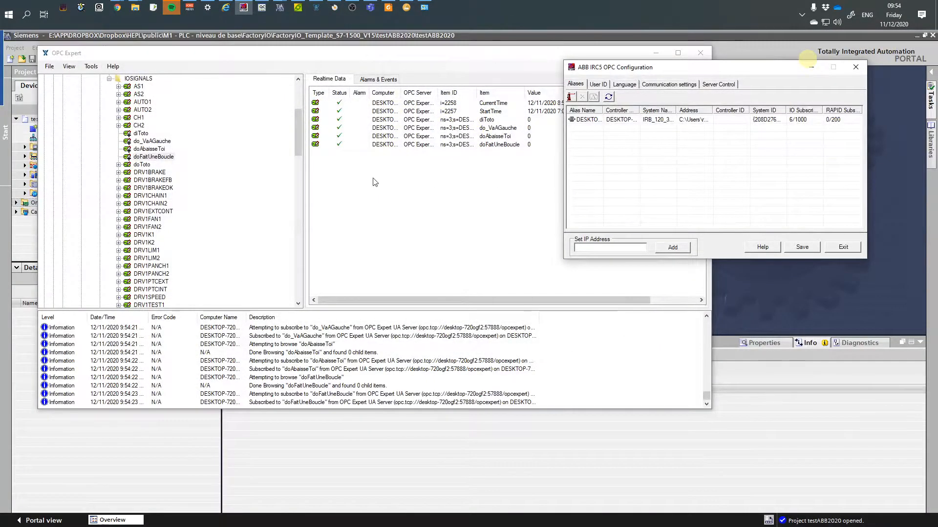
left_click(310, 126)
scroll(300, 104, "up", 5)
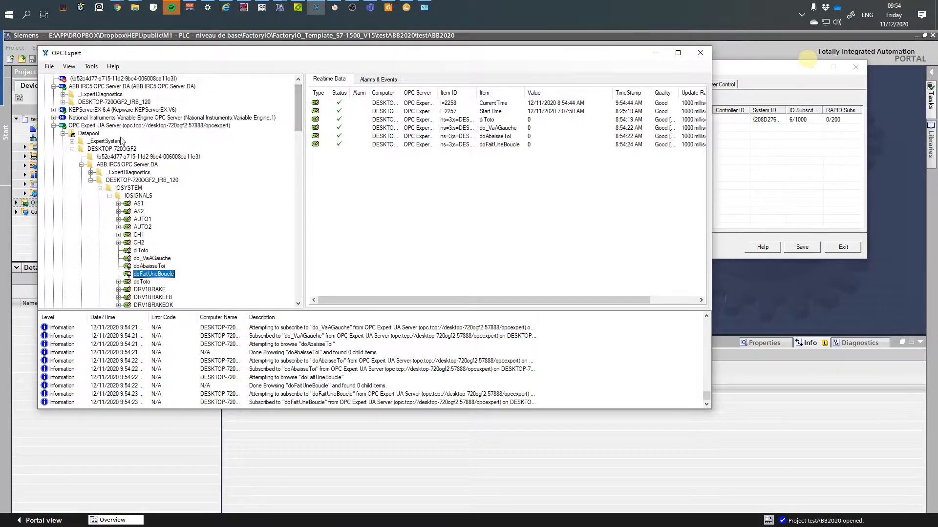
left_click(75, 127)
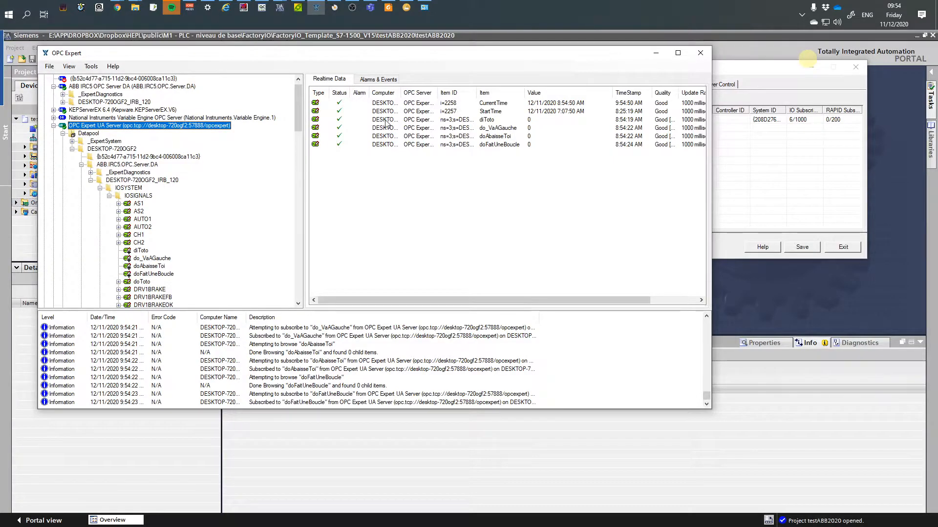
Switch to the testABB2020 project in TIA Portal and open the default HMI tag table of HMI_RT_1 under PC-System_1
mouse_move(279, 7)
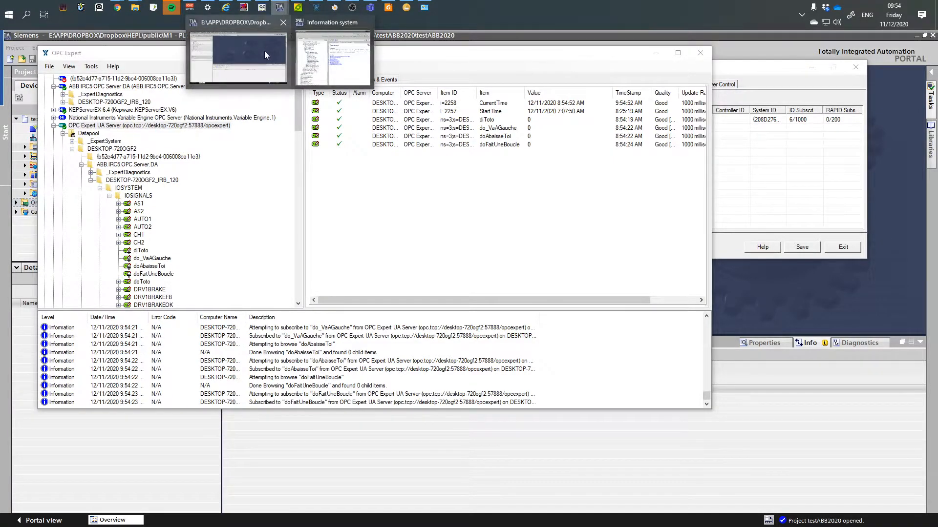
left_click(262, 54)
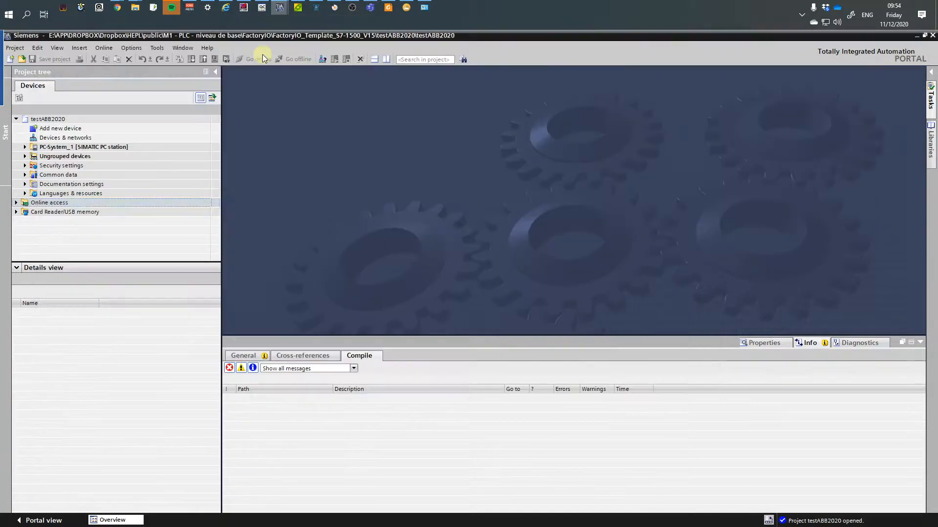
left_click(21, 148)
left_click(24, 147)
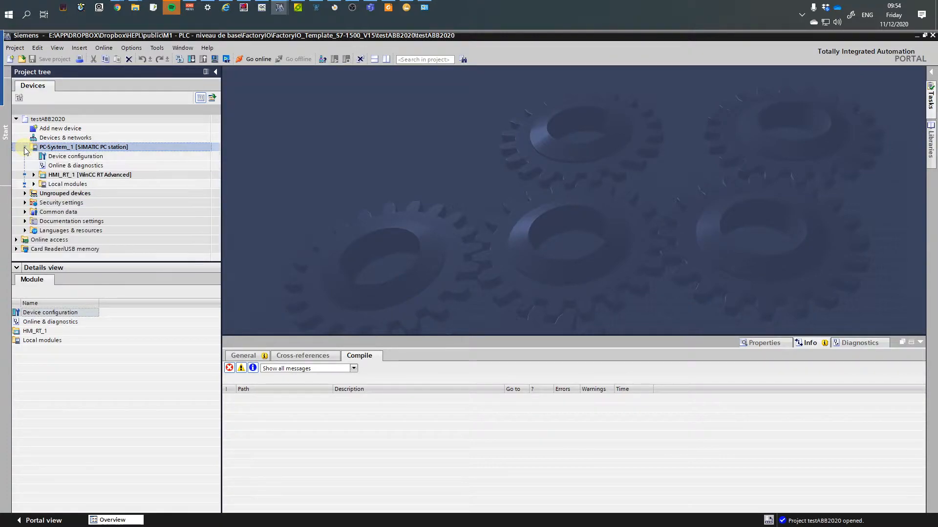
left_click(33, 175)
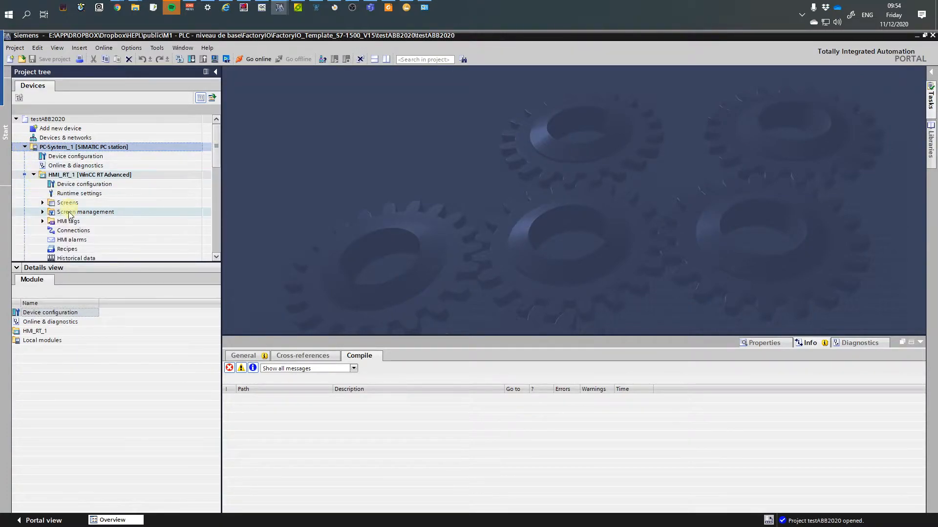
left_click(45, 222)
left_click(43, 221)
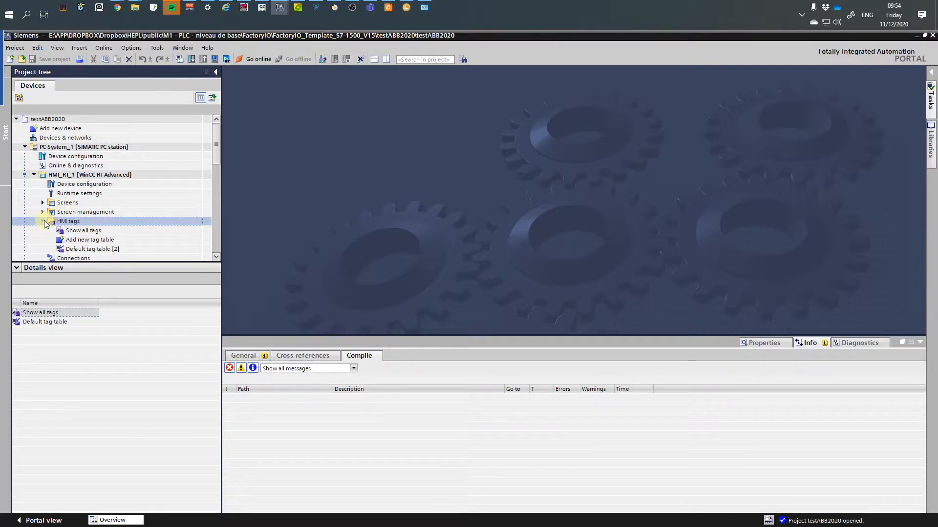
left_click(96, 250)
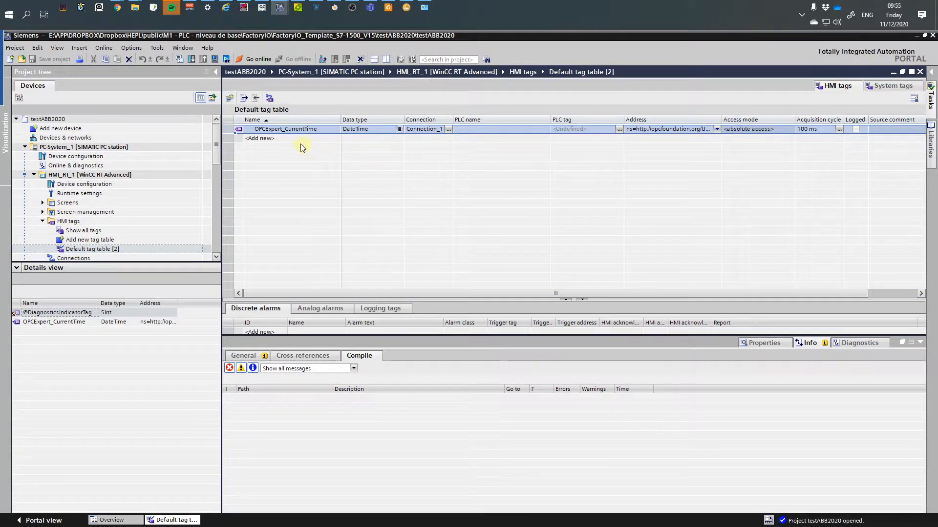
Add a new HMI tag below OPCExpert_CurrentTime and open the OPC UA server browser for its address
left_click(292, 139)
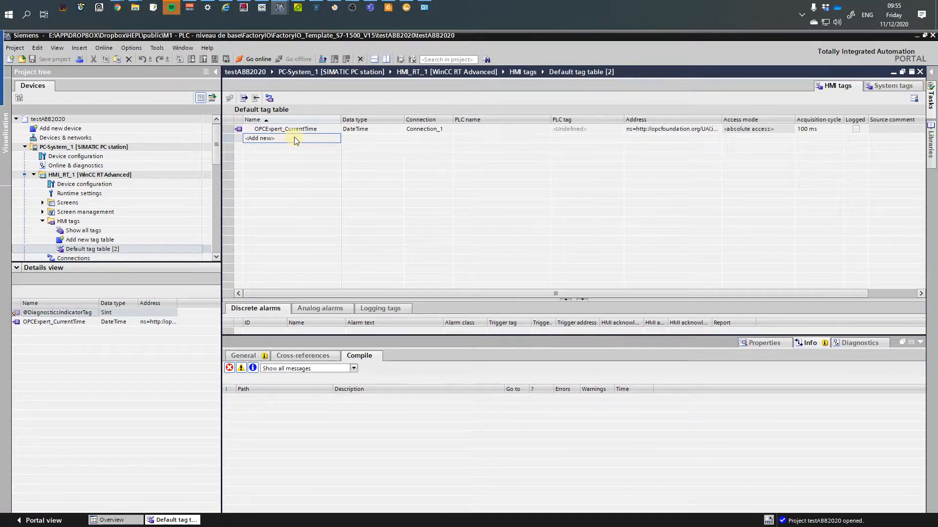
double_click(296, 140)
left_click(718, 138)
left_click(720, 139)
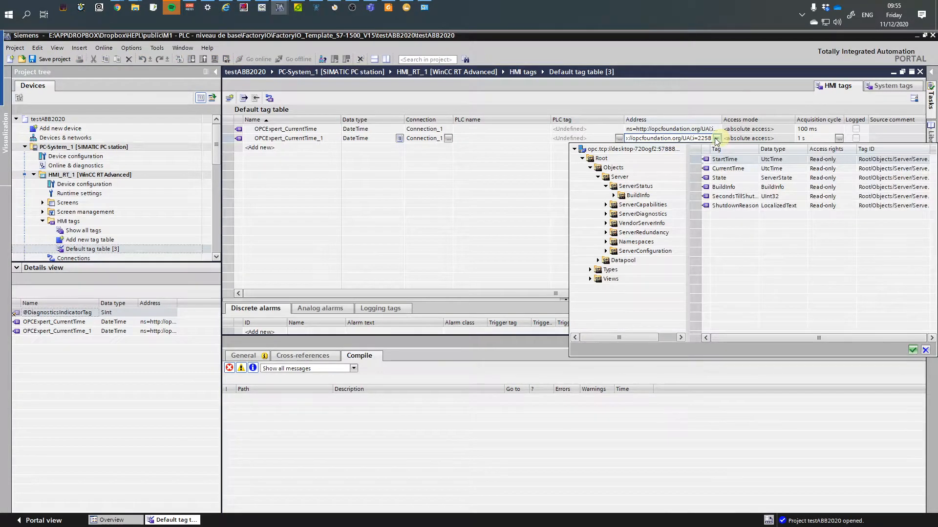
Examine the Server node's ServerStatus, BuildInfo, ServerCapabilities and ServerConfiguration branches in the OPC UA address browser
left_click(604, 159)
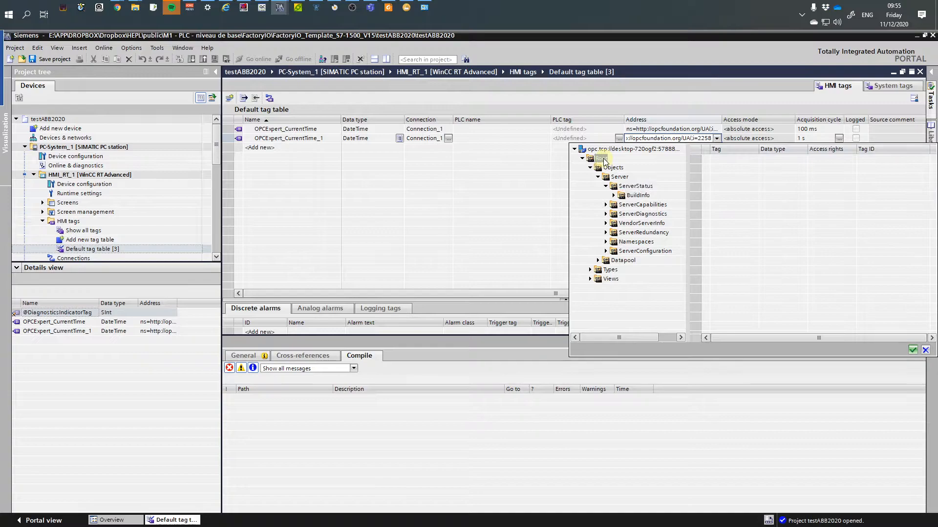
left_click(612, 177)
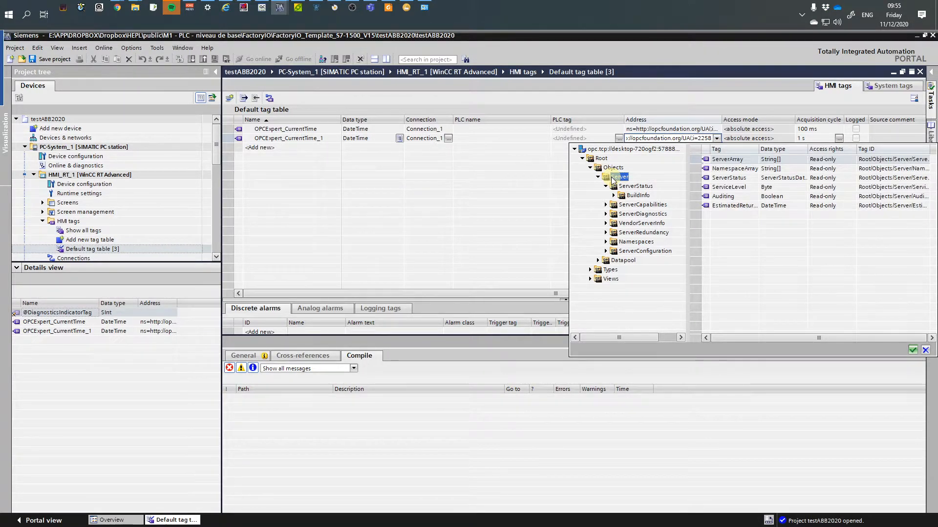
left_click(619, 187)
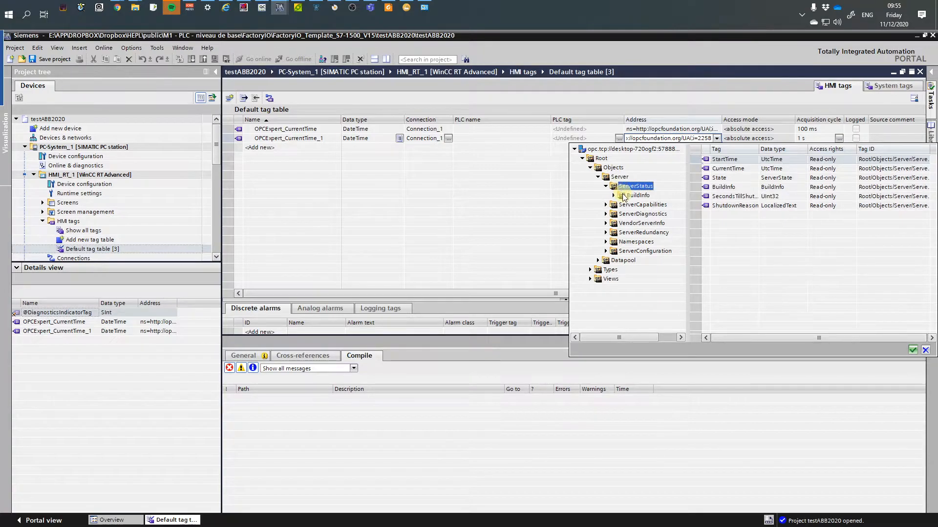
left_click(623, 196)
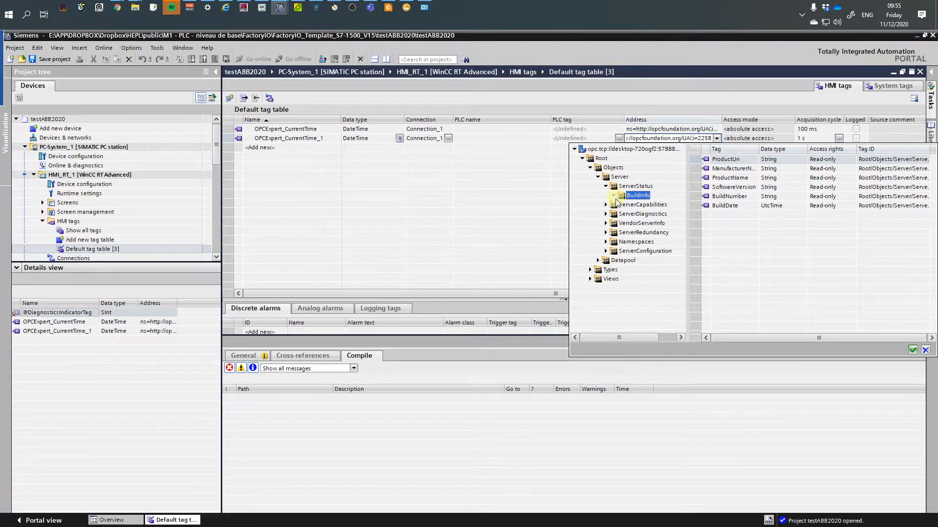
left_click(616, 204)
left_click(606, 204)
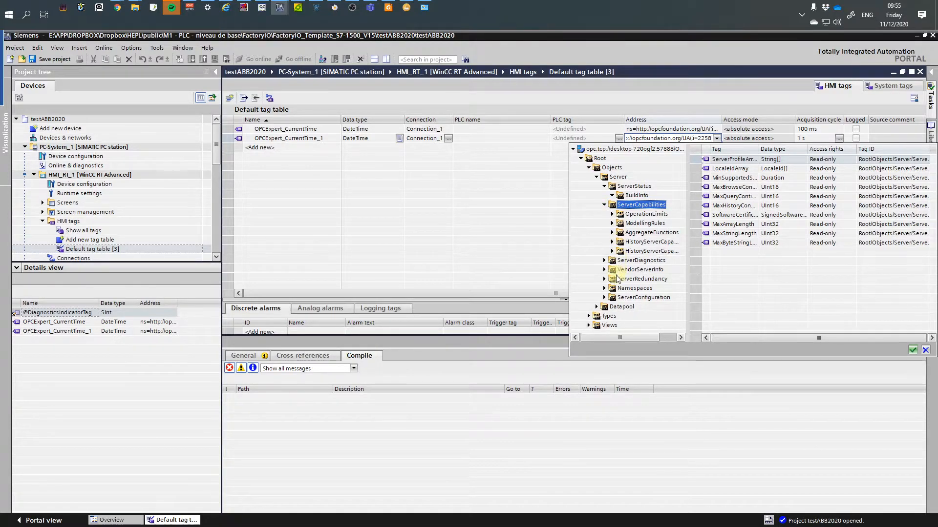
left_click(604, 298)
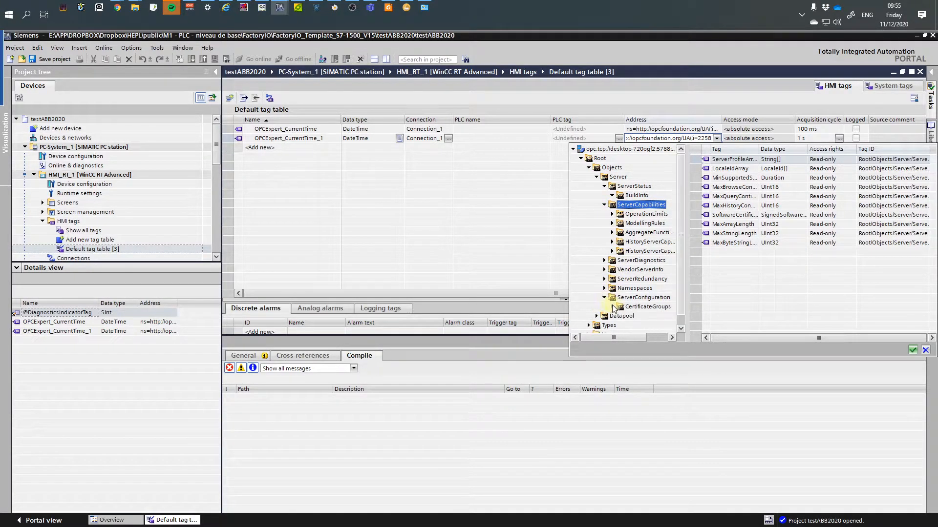
Expand the Datapool and computer nodes in the address browser and widen the tree to show the full OPC server names
left_click(607, 316)
double_click(607, 317)
scroll(608, 312, "down", 1)
left_click(611, 307)
double_click(610, 307)
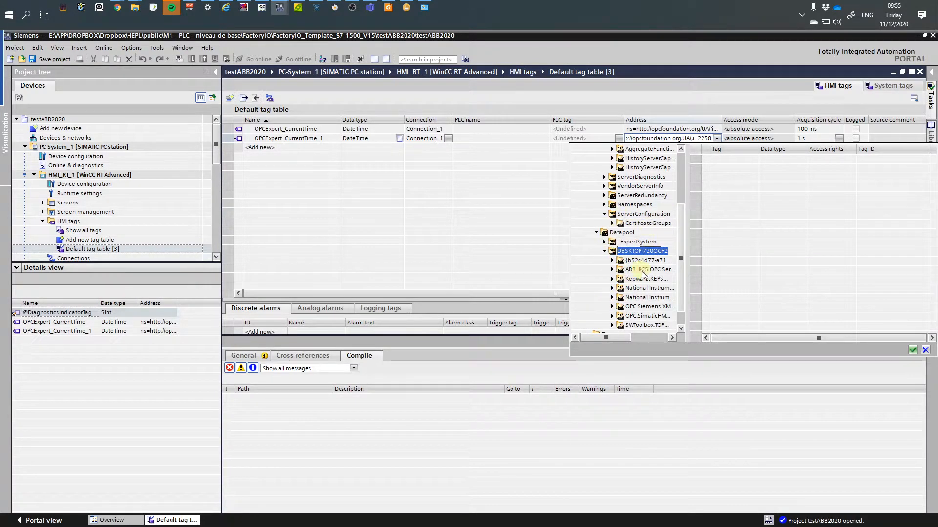
left_click_drag(689, 261, 766, 264)
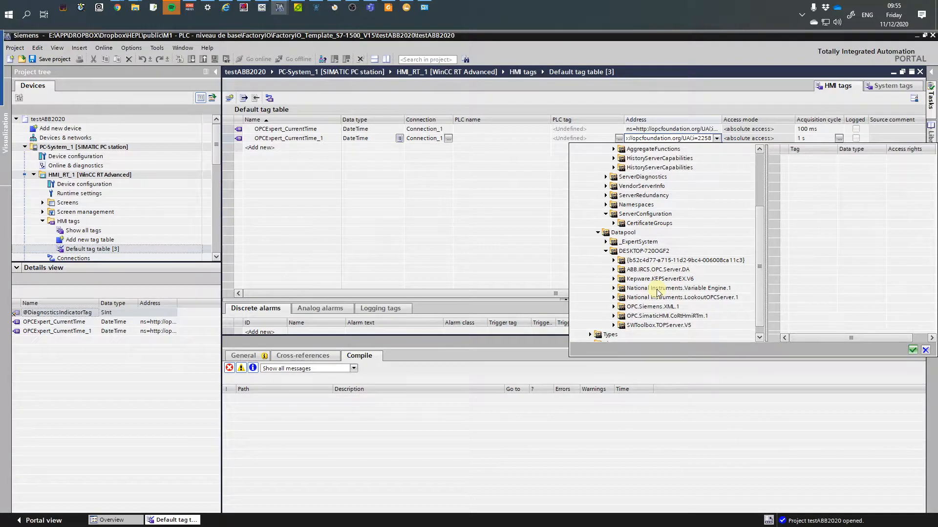
Expand ABB.IRC5.OPC.Server.DA down to the IRB_120 controller's IOSIGNALS and assign doAbaisseToi as the new tag's address
left_click(613, 270)
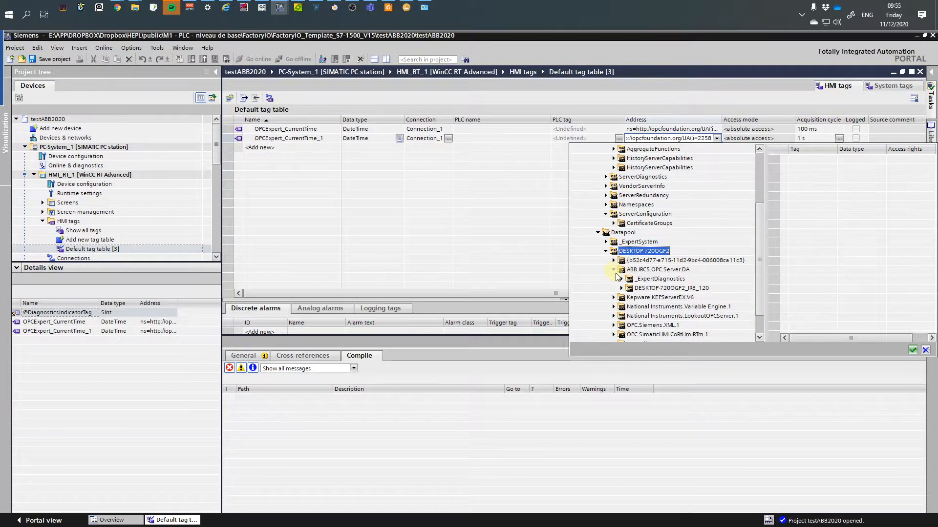
left_click(622, 288)
left_click(629, 297)
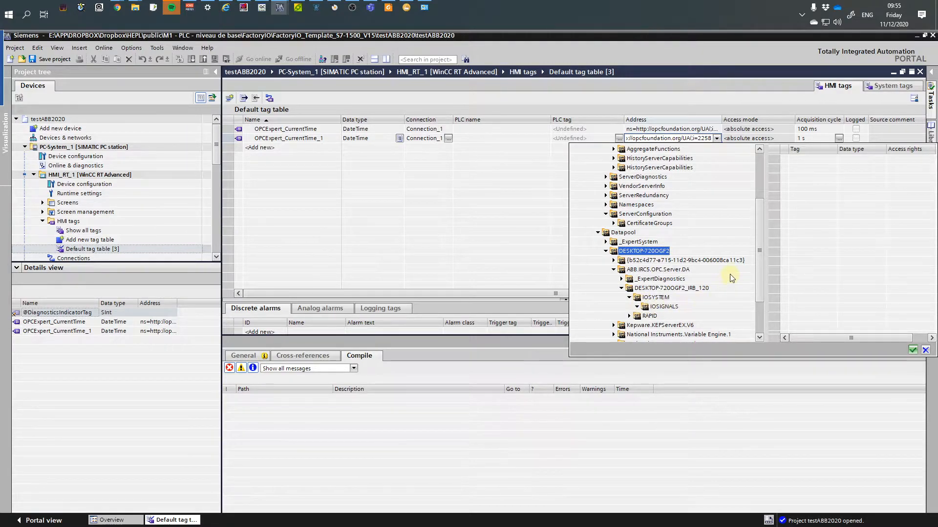
left_click(664, 307)
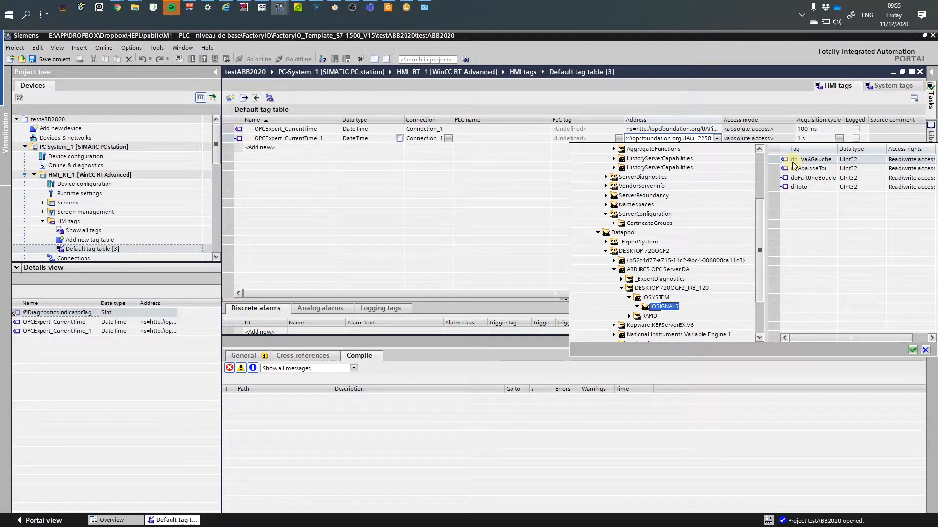
left_click(788, 190)
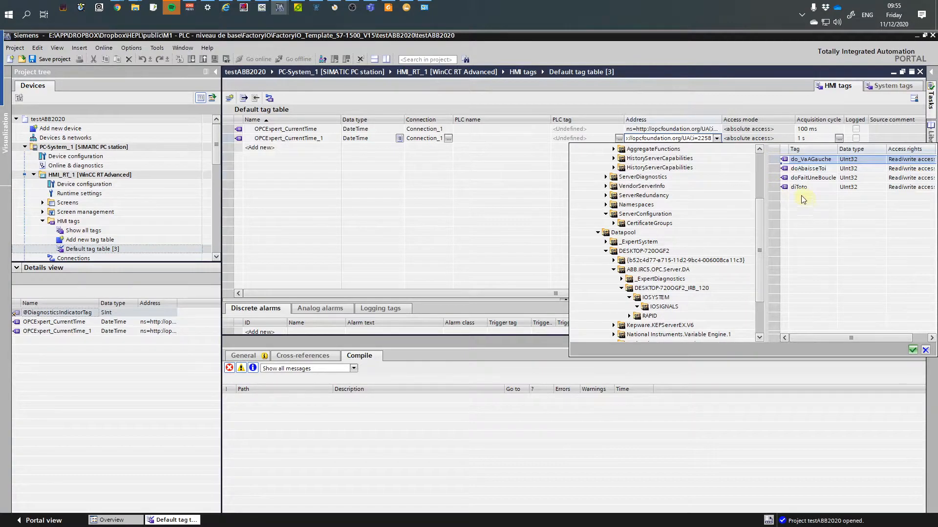
left_click_drag(777, 160, 777, 194)
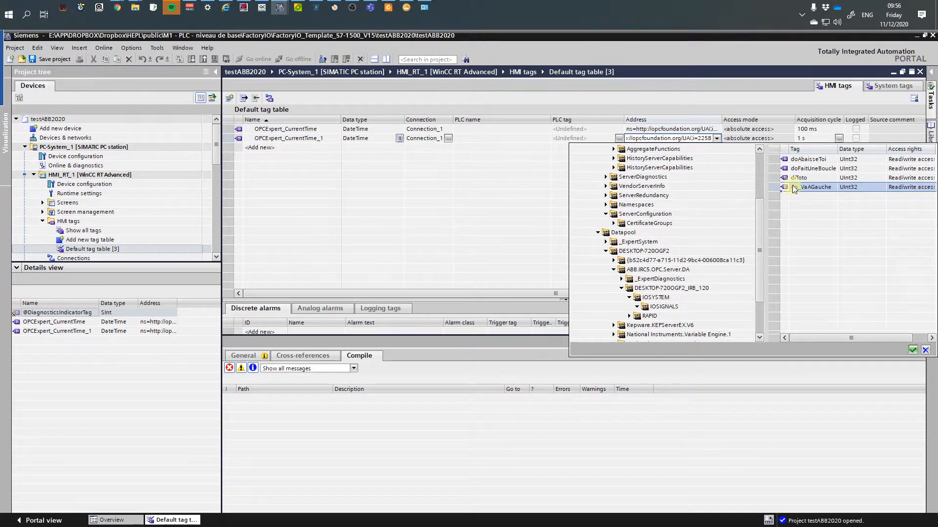
double_click(785, 160)
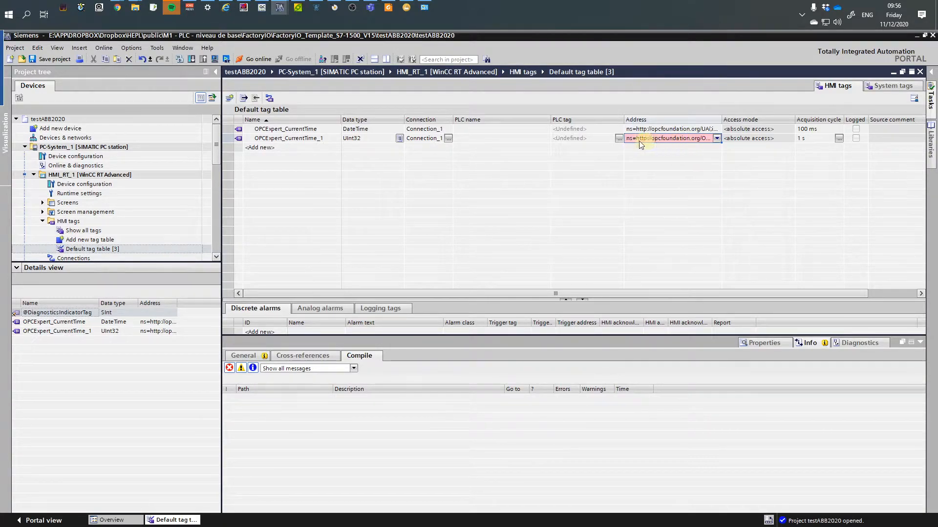
Widen the Address column and inspect the full OPC UA address assigned to the new tag
left_click_drag(722, 119, 890, 113)
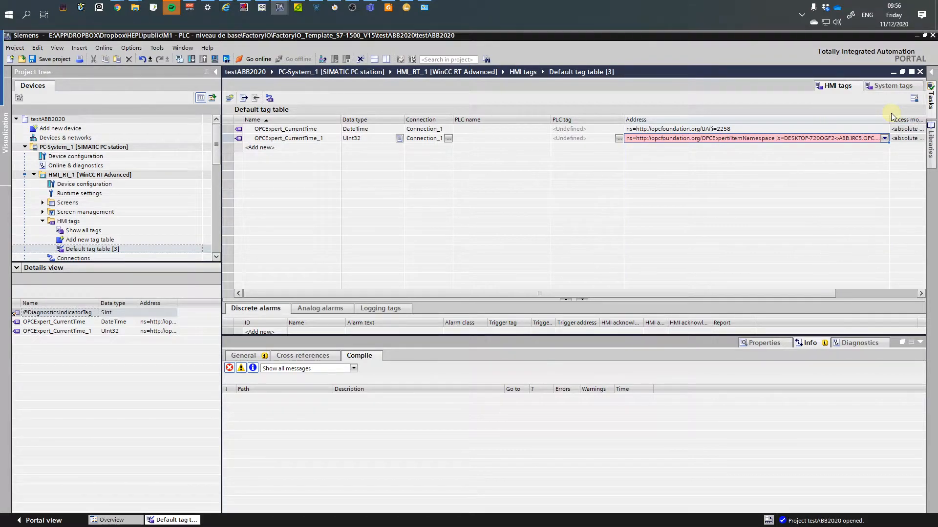
left_click(754, 139)
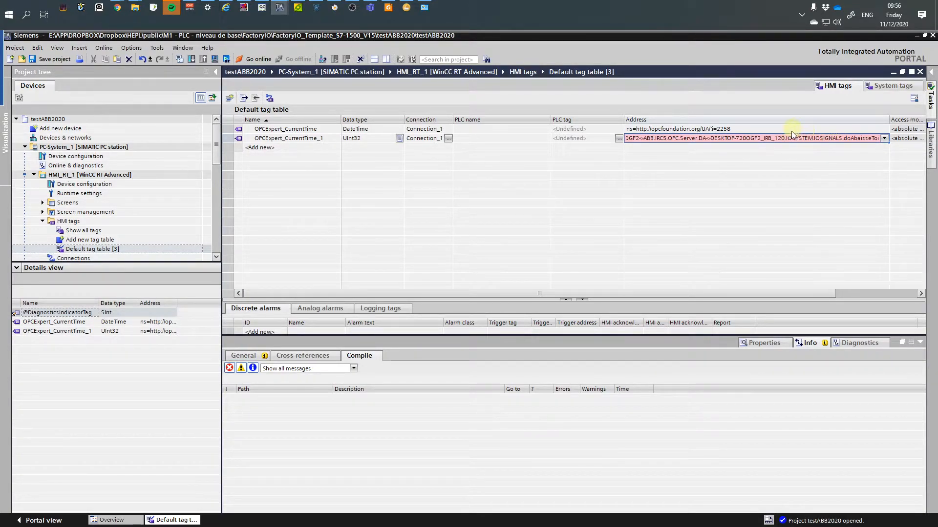
left_click(679, 149)
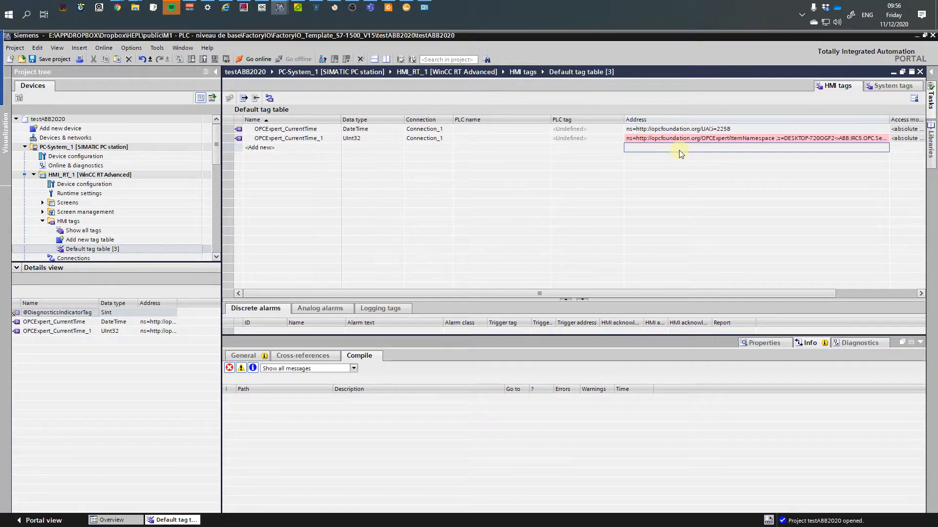
left_click(833, 139)
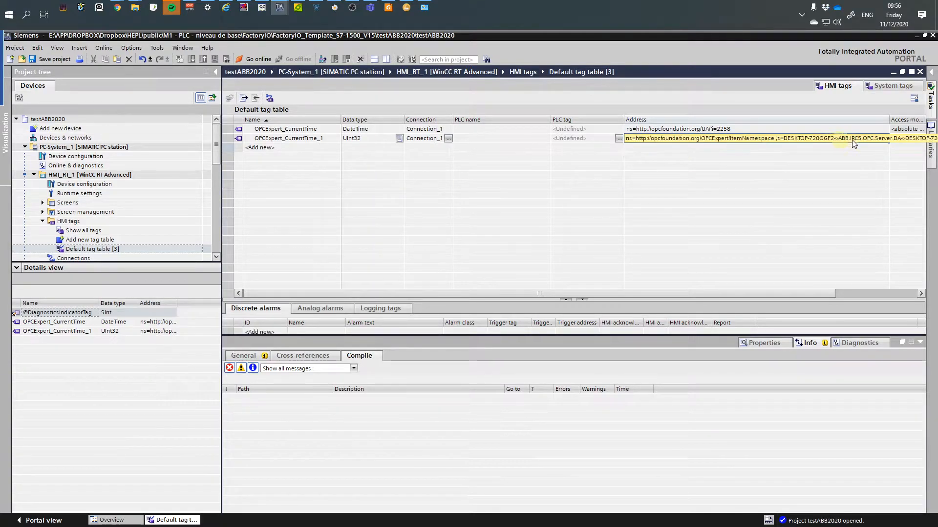
left_click(875, 138)
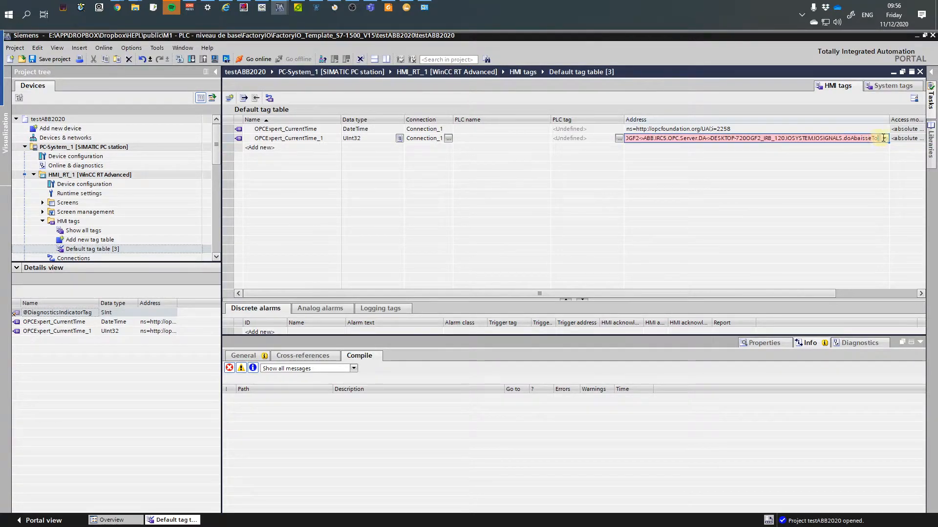
Rename the new HMI tag OPCExpert_doAbaisseToi
left_click(291, 137)
left_click(294, 138)
left_click_drag(285, 139, 344, 139)
type("doA")
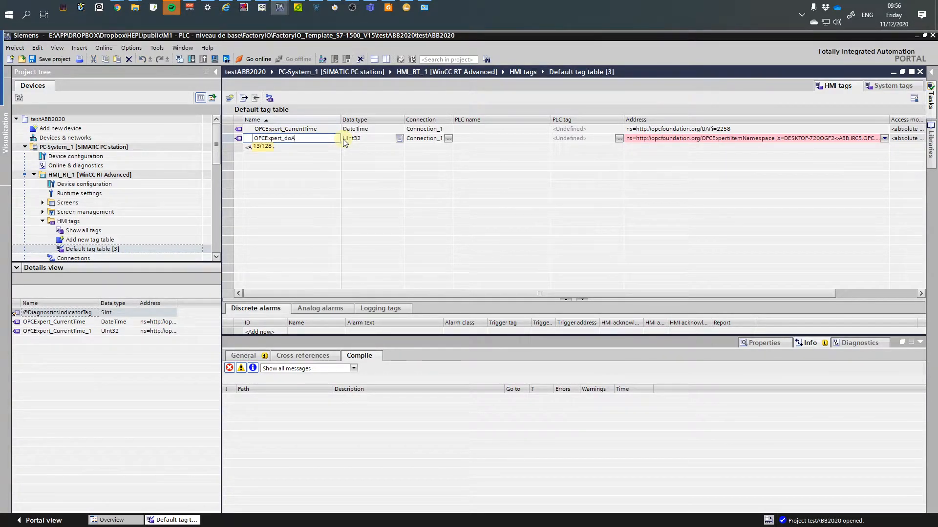
type("baisseToi")
key("Return")
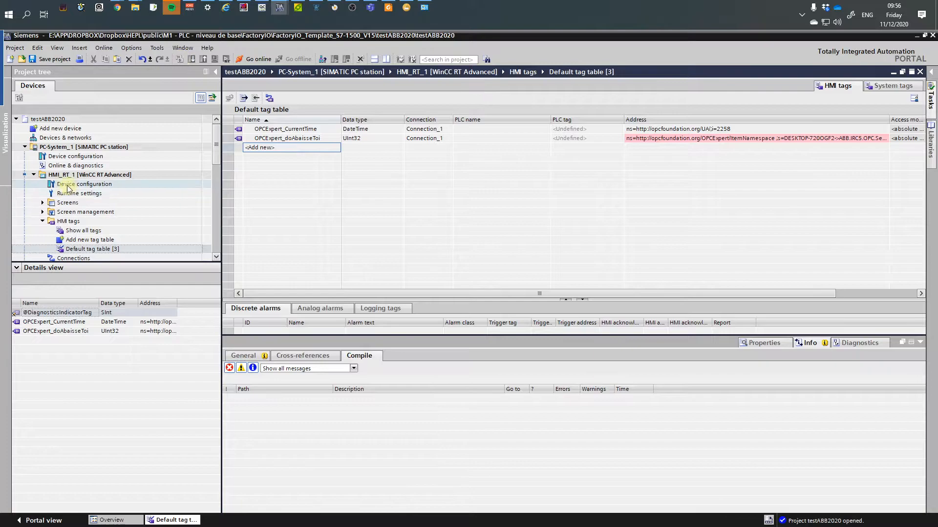
Compile the PC-System_1 station and inspect the address of the OPCExpert_doAbaisseToi tag
left_click(60, 147)
left_click(180, 59)
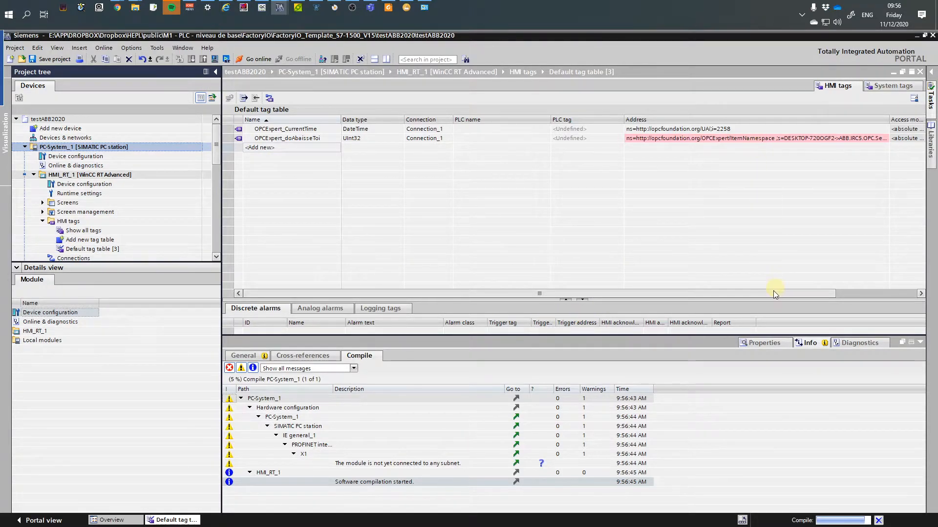
left_click_drag(774, 293, 851, 290)
left_click(483, 141)
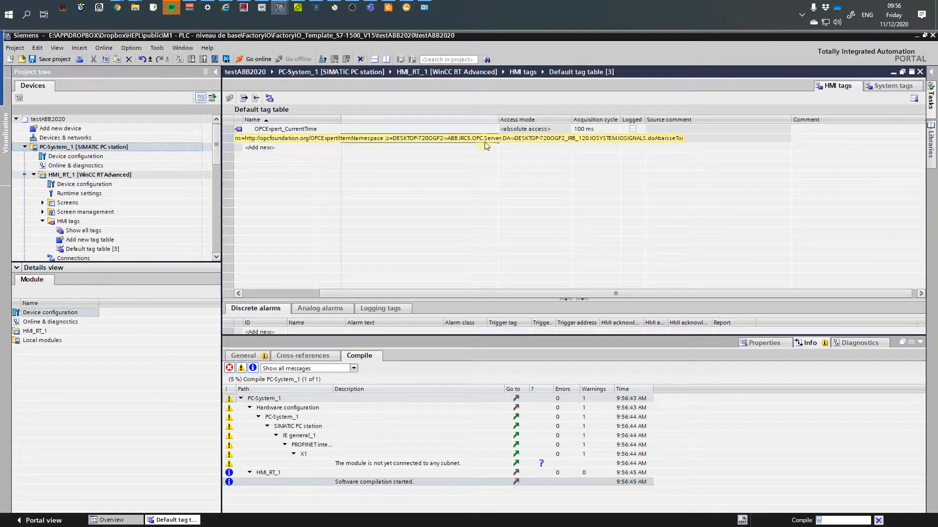
left_click(488, 142)
left_click(486, 141)
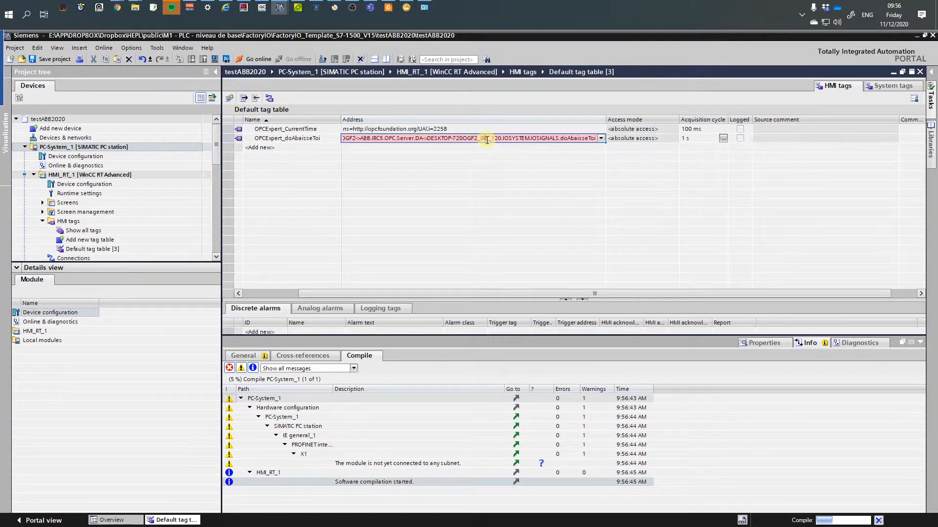
Switch to OPC Expert to check the ABB.IRC5.OPC.Server.DA node under OPC Expert UA Server, and return to TIA Portal
left_click(316, 8)
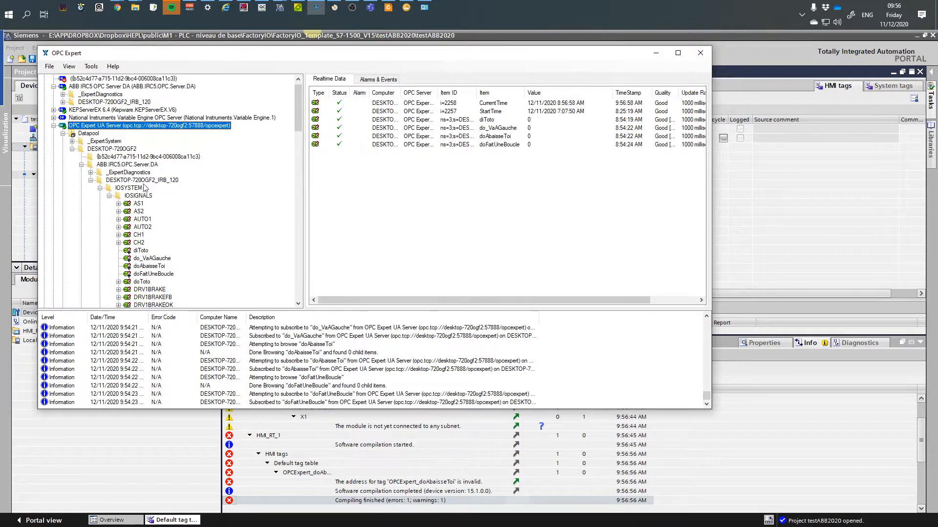
left_click(120, 167)
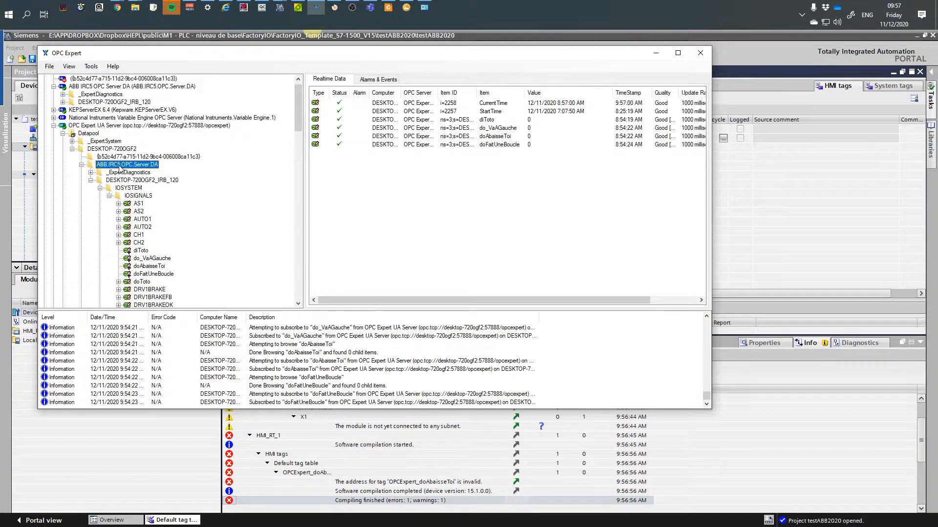
right_click(119, 169)
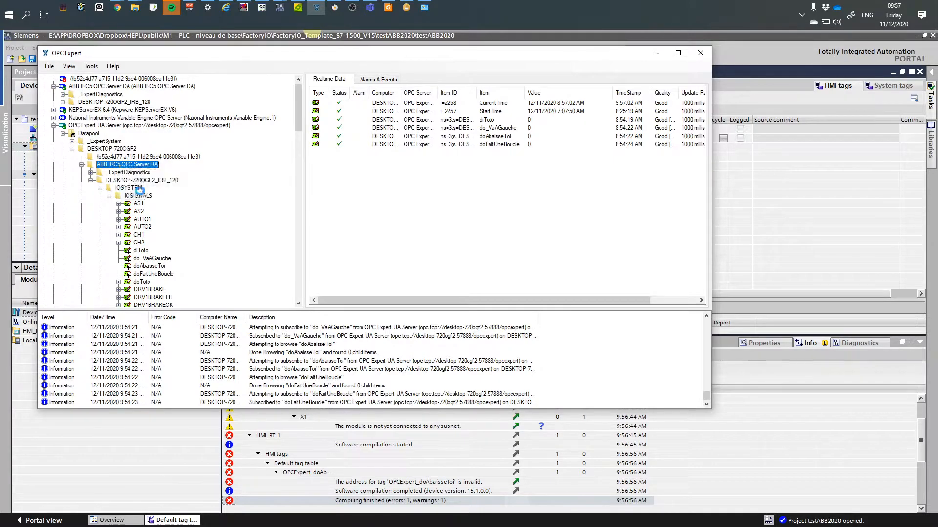
left_click(141, 193)
left_click(530, 315)
left_click(803, 185)
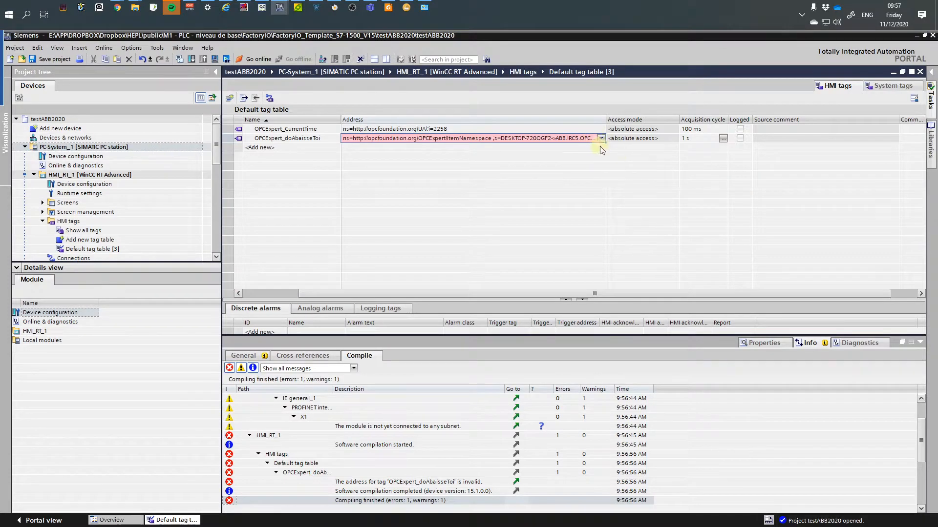
Add another HMI tag below OPCExpert_doAbaisseToi and assign the do_VaAGauche signal as its address
left_click_drag(377, 294, 302, 281)
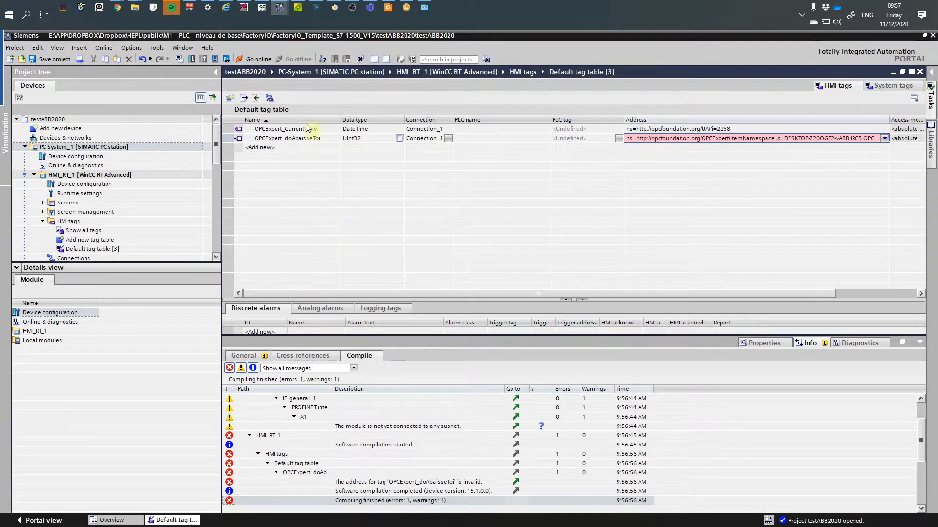
left_click(289, 138)
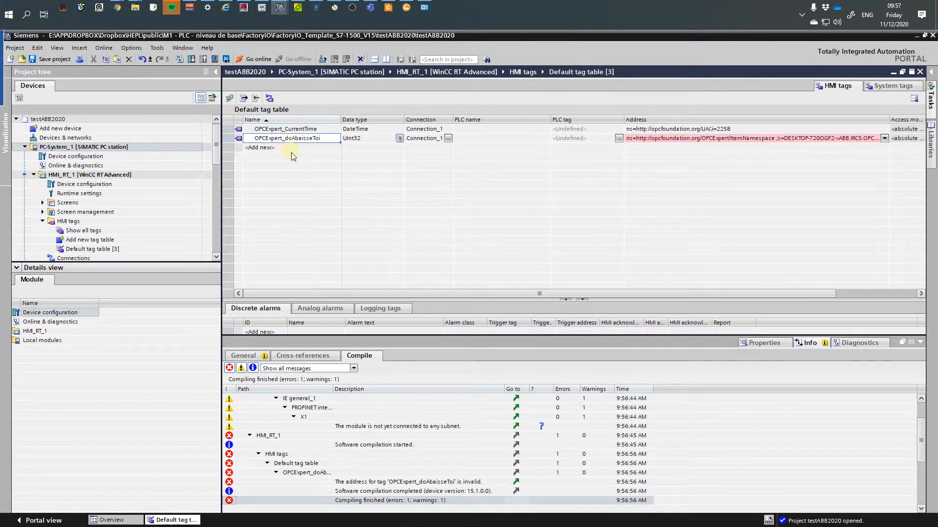
double_click(662, 146)
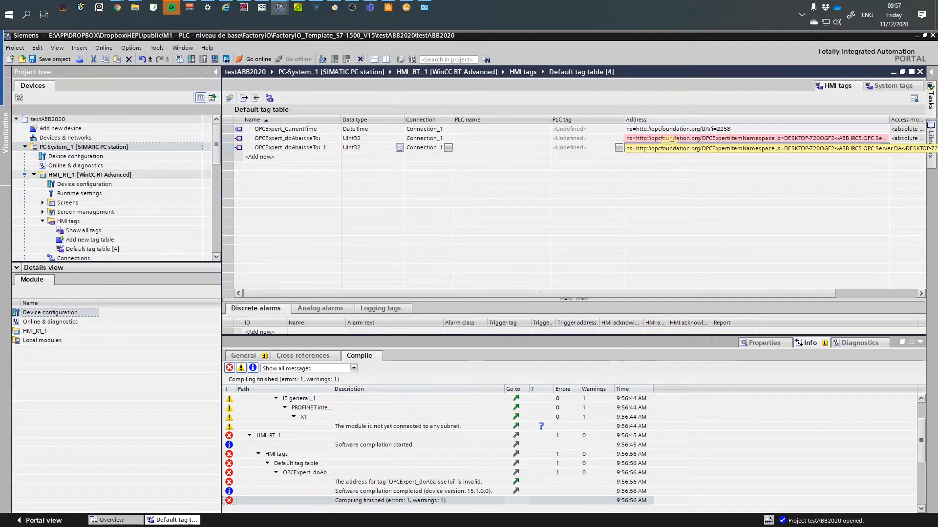
left_click(883, 150)
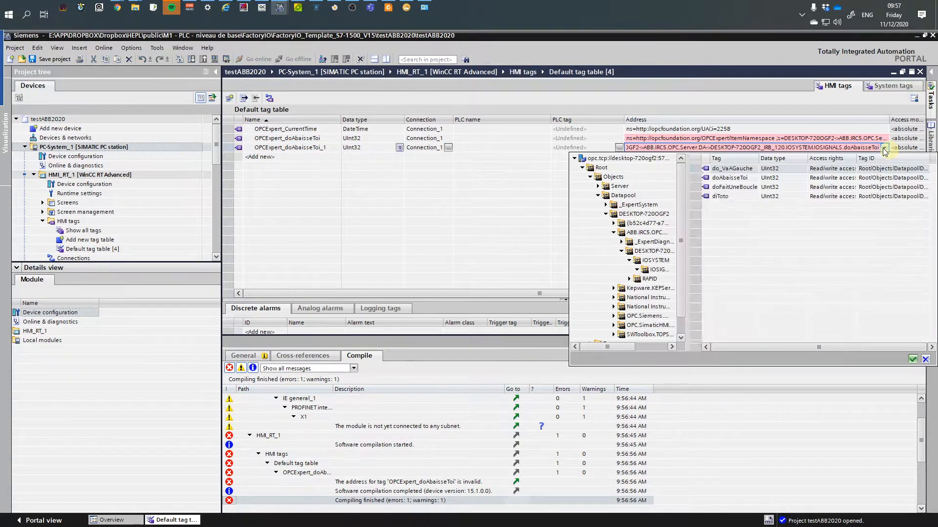
double_click(721, 169)
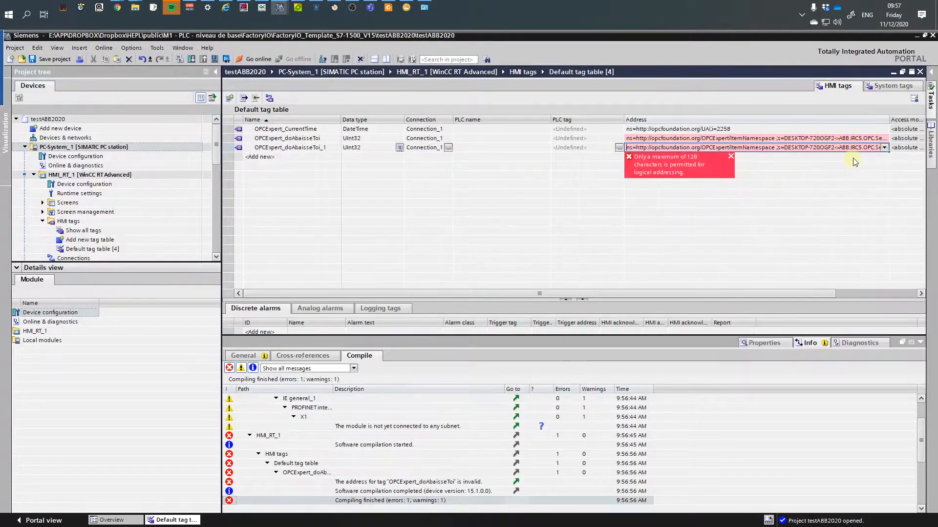
Add one more HMI tag at the end of the default tag table and assign the doAbaisseToi signal as its address
double_click(874, 157)
left_click(886, 157)
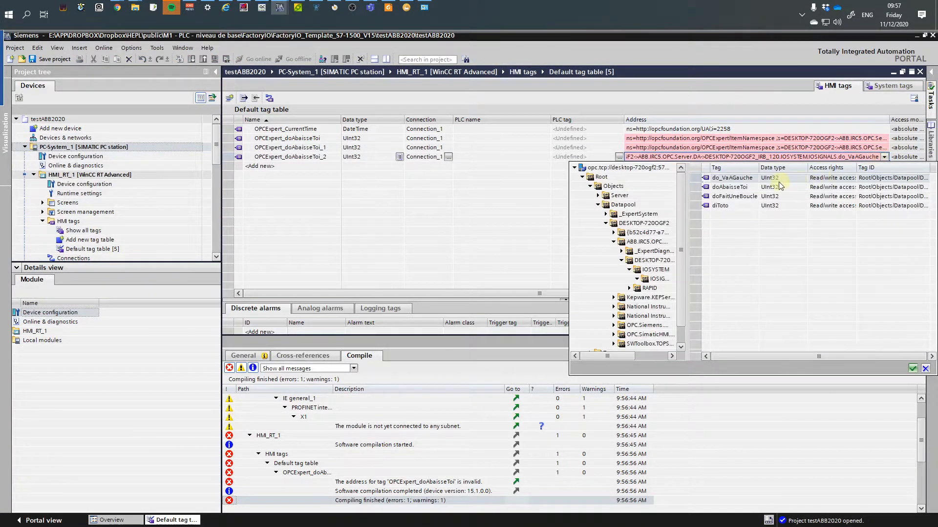
double_click(736, 187)
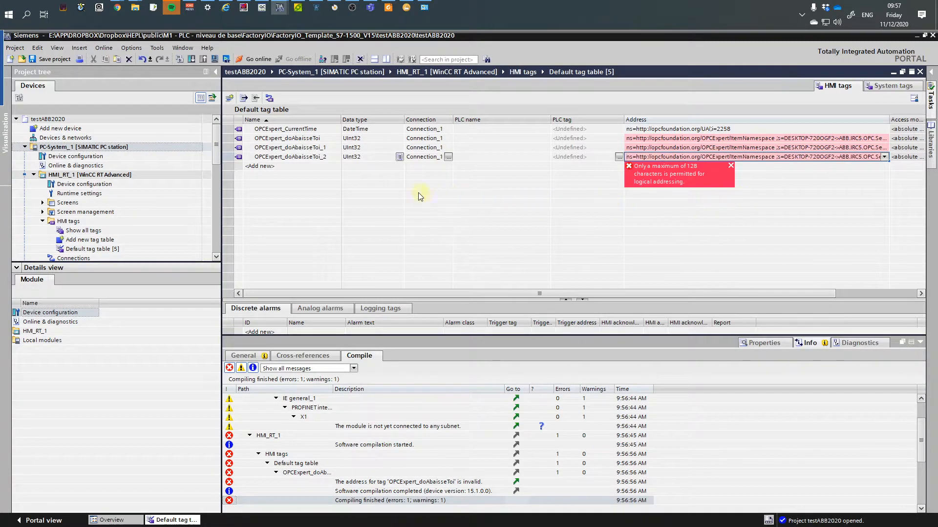
Rename the OPCExpert_doAbaisseToi_1 tag as OPCExpert_doVaAGauche
left_click(291, 147)
left_click_drag(286, 147, 352, 150)
type("VA")
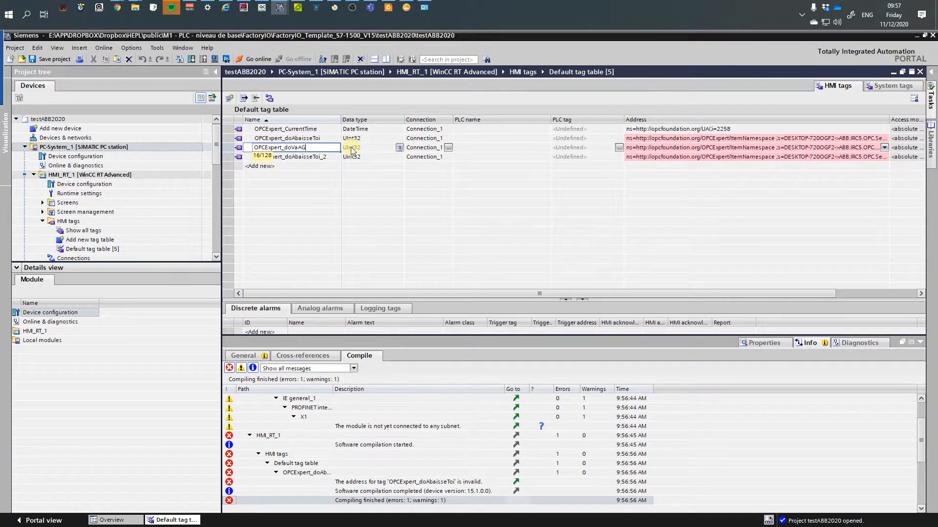
type("AGauche")
key("Return")
Rename the OPCExpert_doAbaisseToi_2 tag as OPCExpert_doFaitUneBoucle
left_click(294, 157)
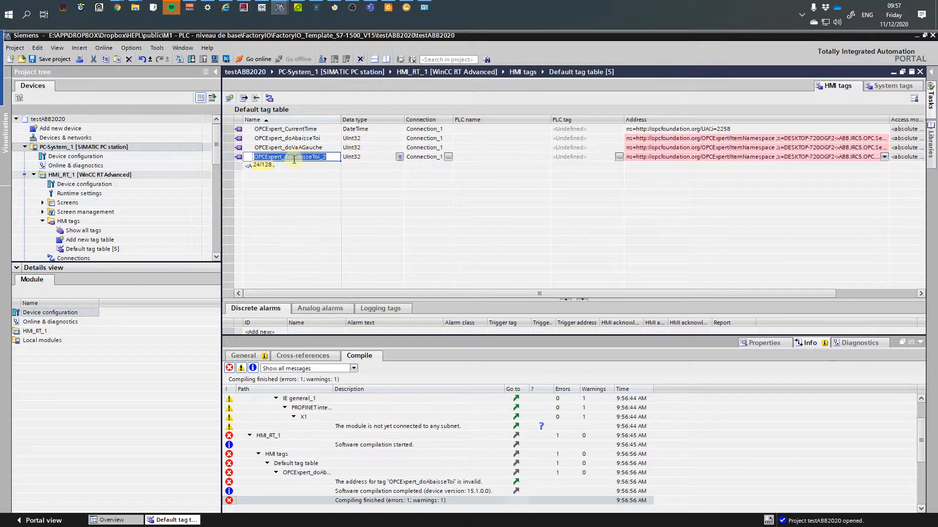
left_click_drag(292, 159, 345, 159)
type("F")
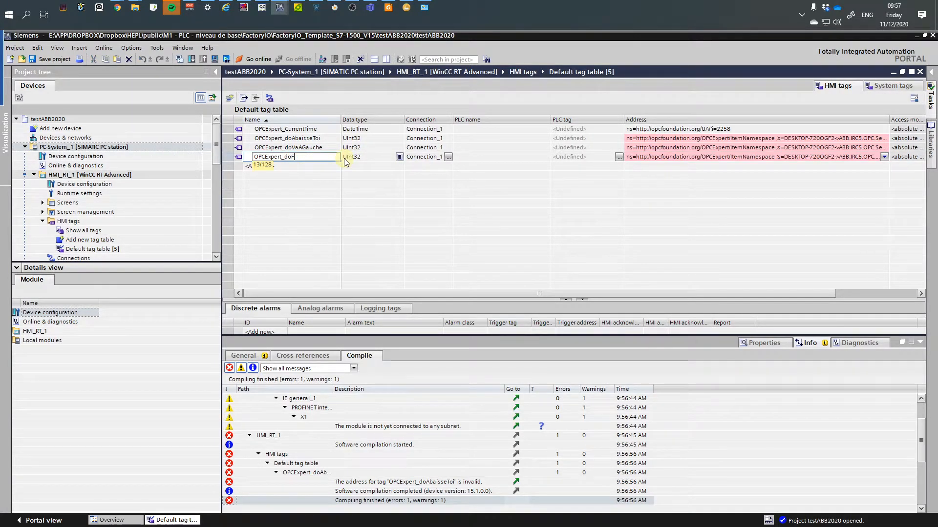
type("aitUneBoucle")
key("Return")
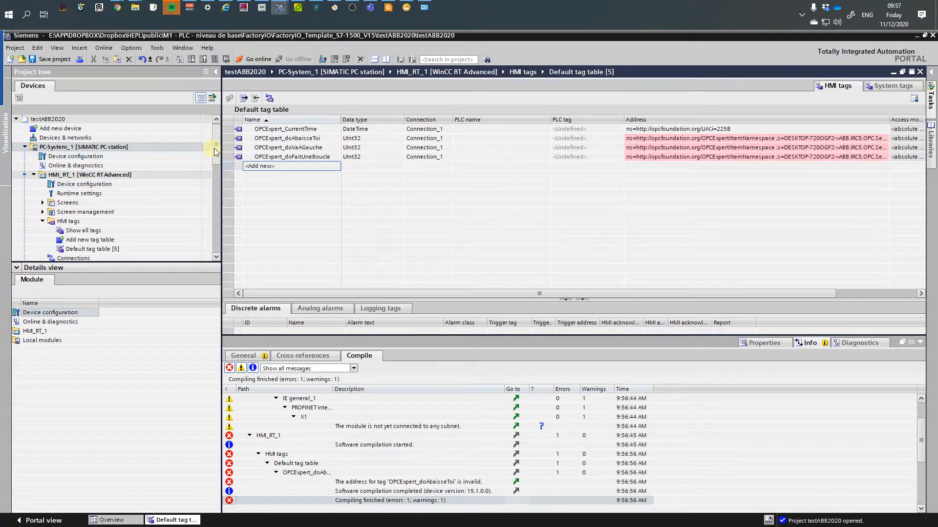
Open Screen_1 of HMI_RT_1 and show it side by side with the default tag table
scroll(214, 148, "down", 2)
double_click(55, 147)
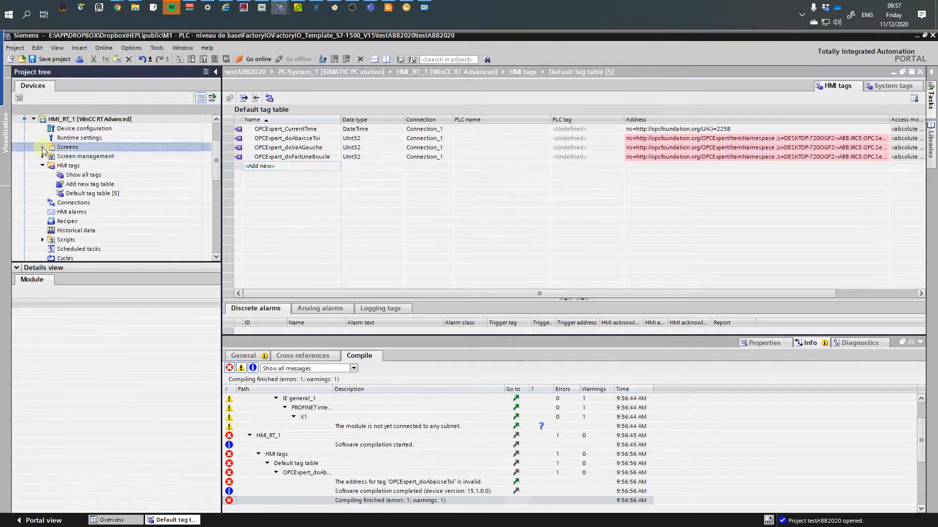
double_click(71, 165)
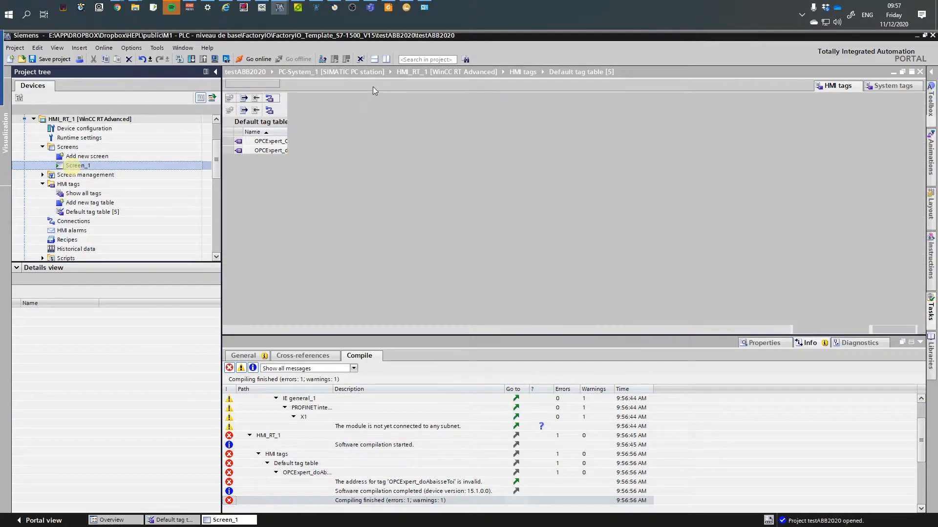
left_click(385, 58)
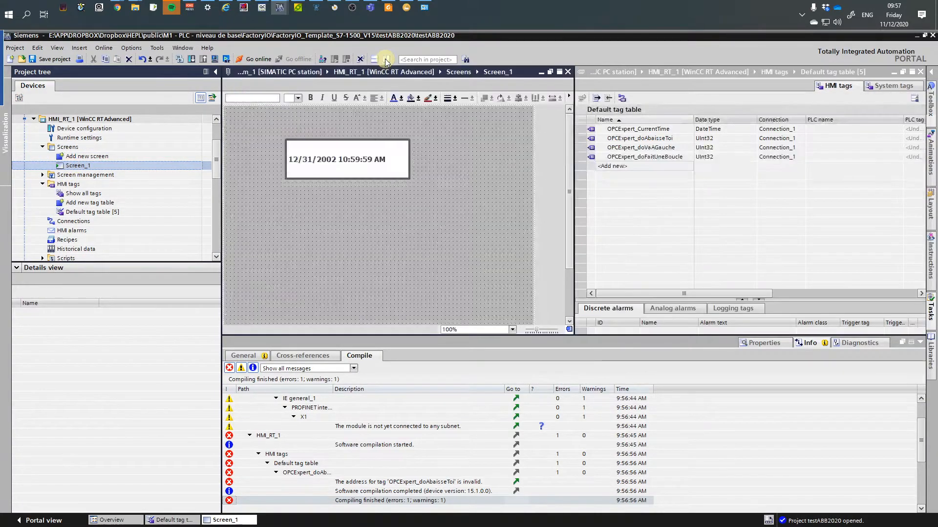
Place an I/O field linked to OPCExpert_doFaitUneBoucle on Screen_1, below the date and time field
left_click(579, 166)
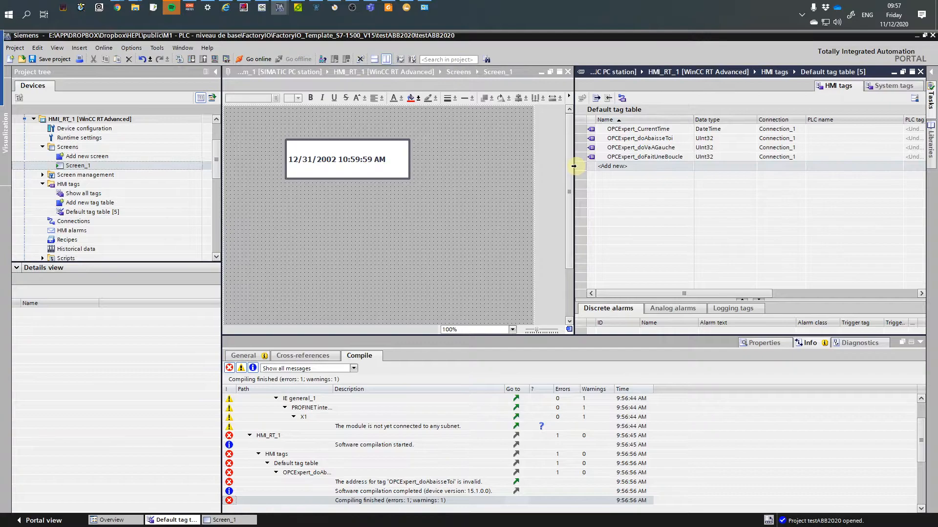
left_click(481, 223)
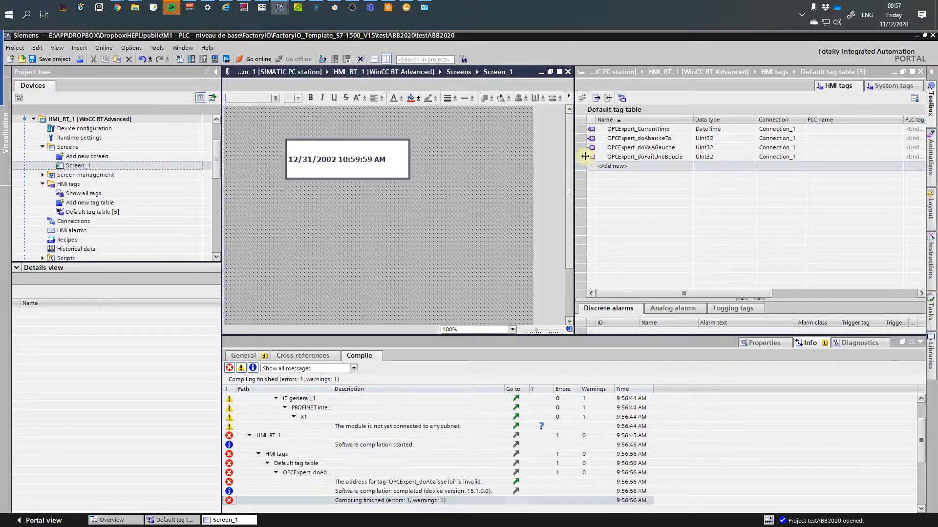
left_click(579, 156)
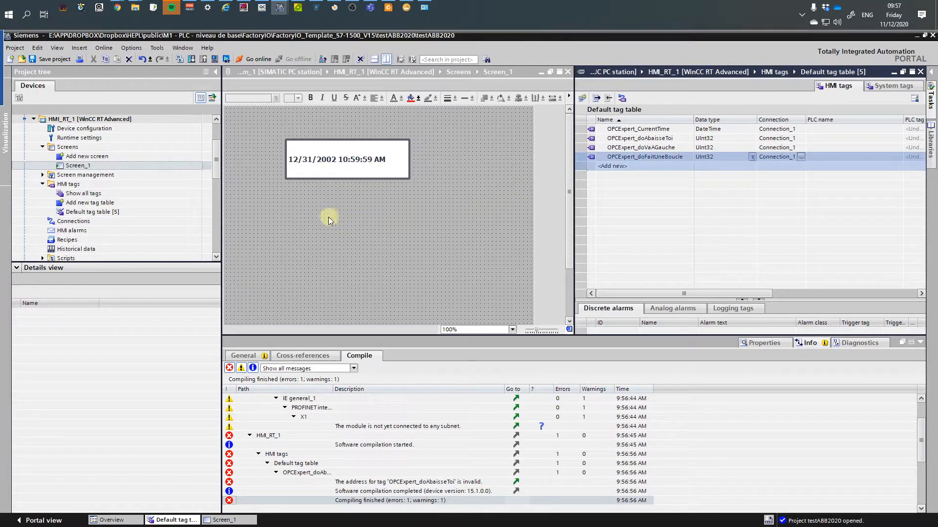
left_click_drag(591, 156, 401, 219)
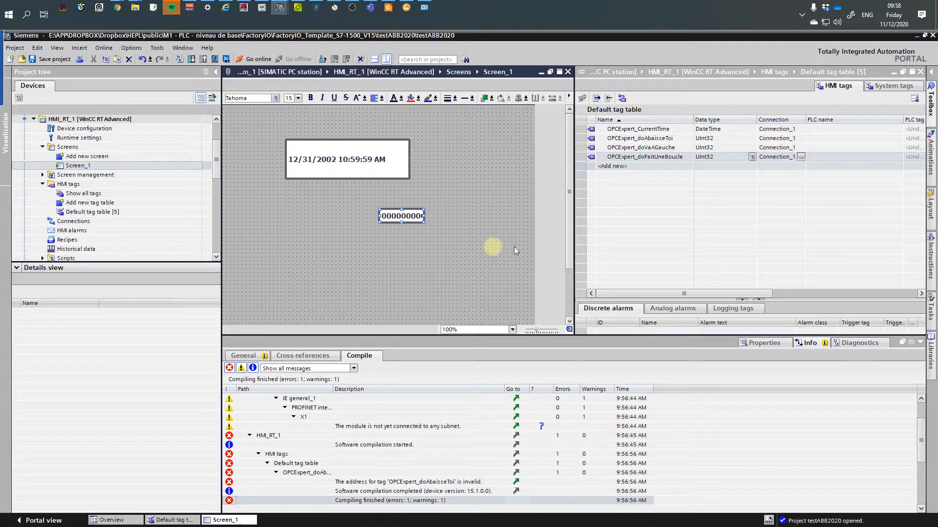
Add a button labelled Boucle to Screen_1, beside the OPCExpert_doFaitUneBoucle field
left_click(931, 100)
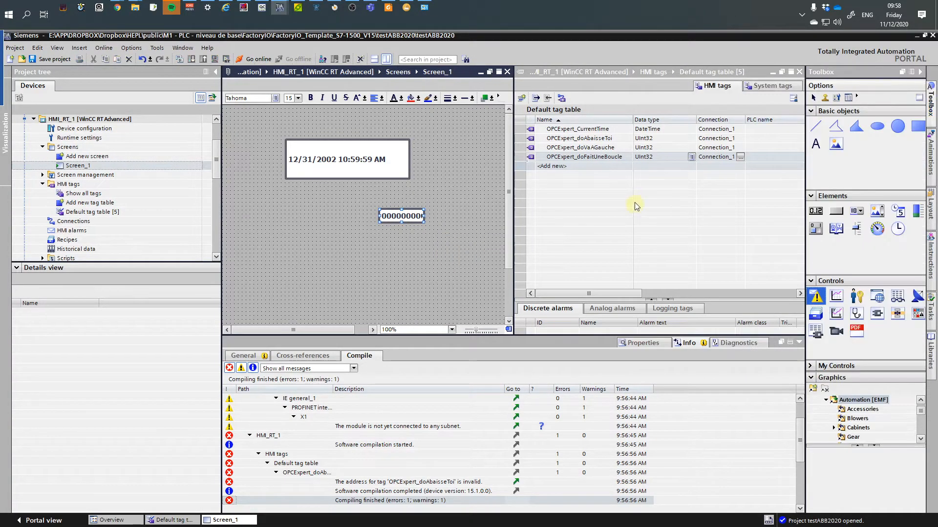
left_click(836, 211)
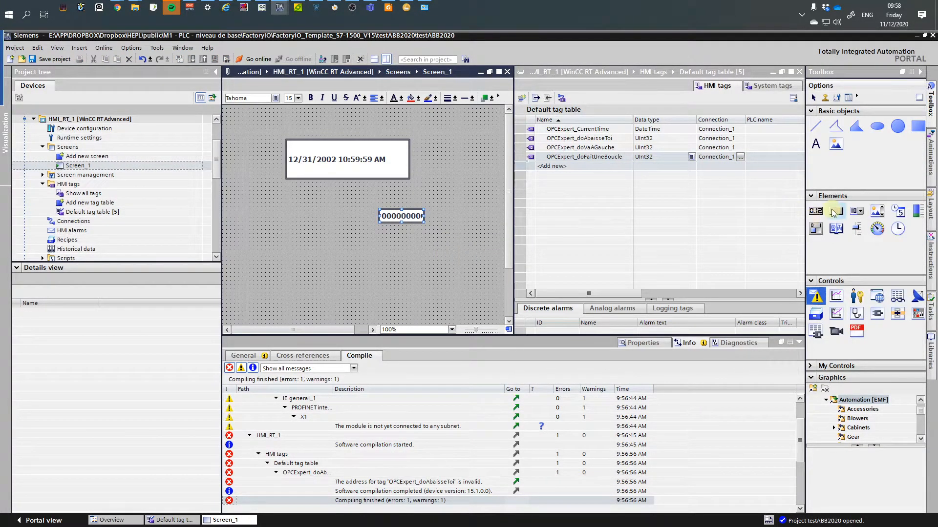
left_click(313, 219)
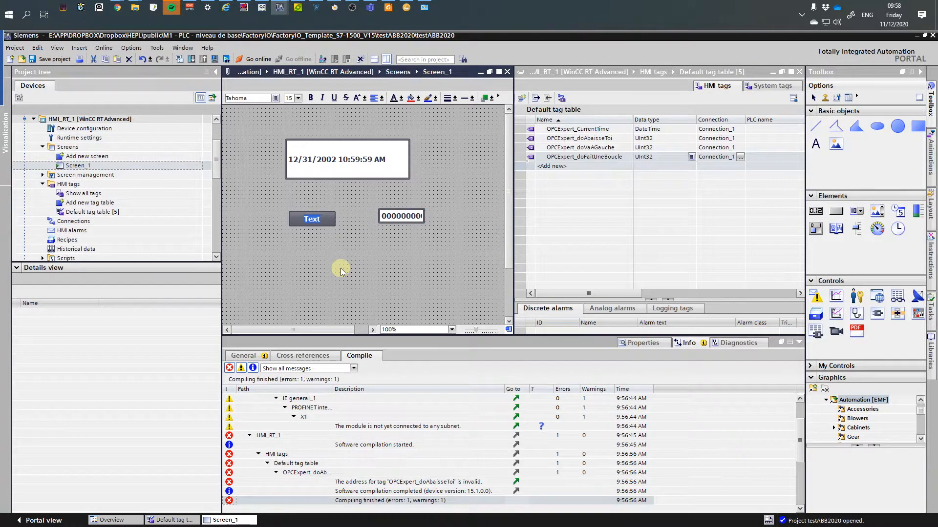
type("Fais")
key("BackSpace")
key("BackSpace")
key("BackSpace")
type("Boucle")
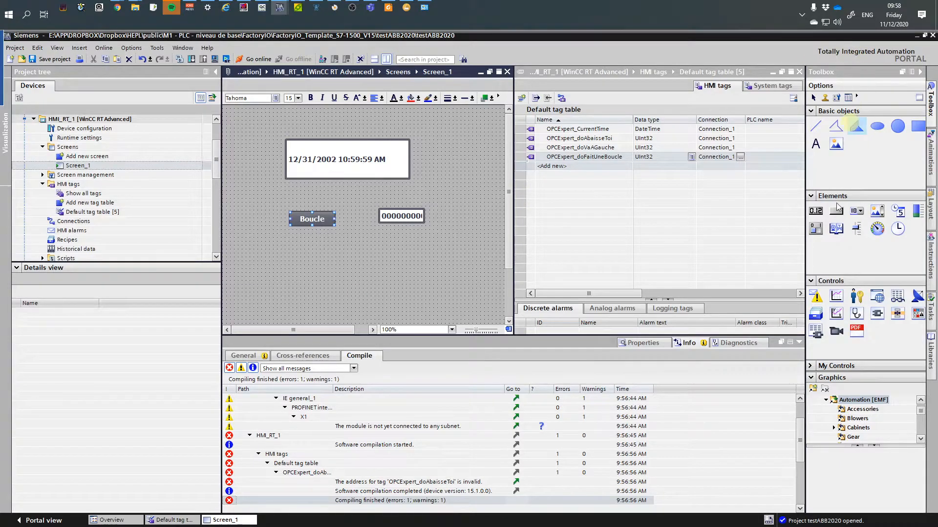
Add a second button below Boucle and label it Abaisse-toi!
left_click_drag(837, 211, 322, 241)
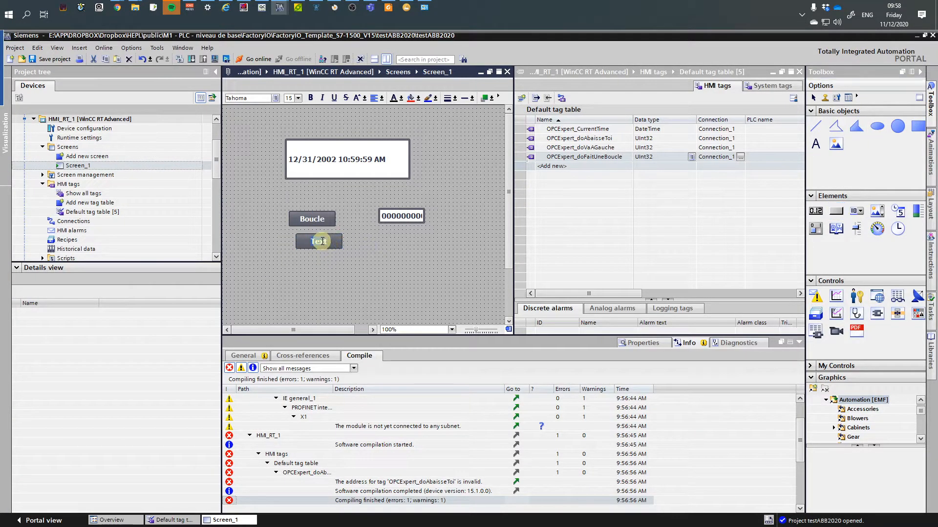
double_click(323, 241)
type("A")
type("bias")
key("BackSpace")
key("BackSpace")
type("aisse-toi!")
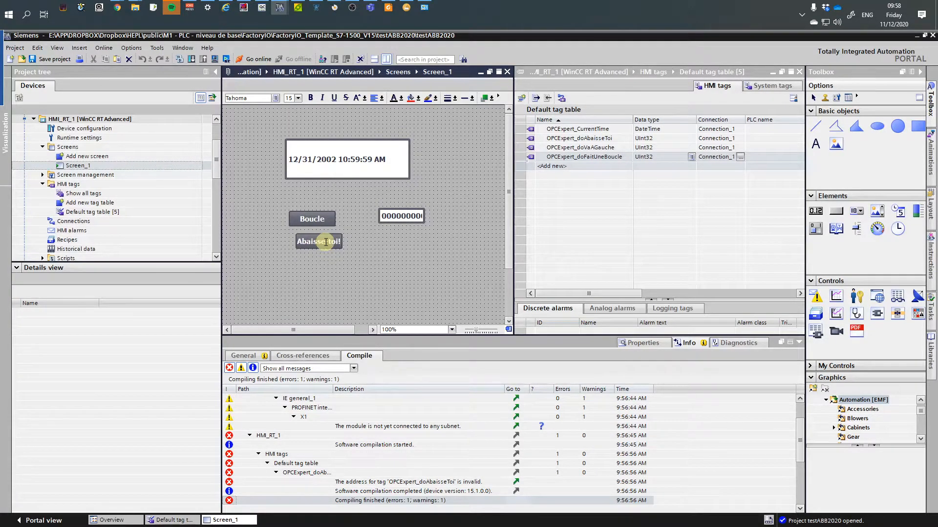
Add a third button below Abaisse-toi! and label it "Va à gauche..."
left_click_drag(836, 211, 304, 265)
double_click(315, 259)
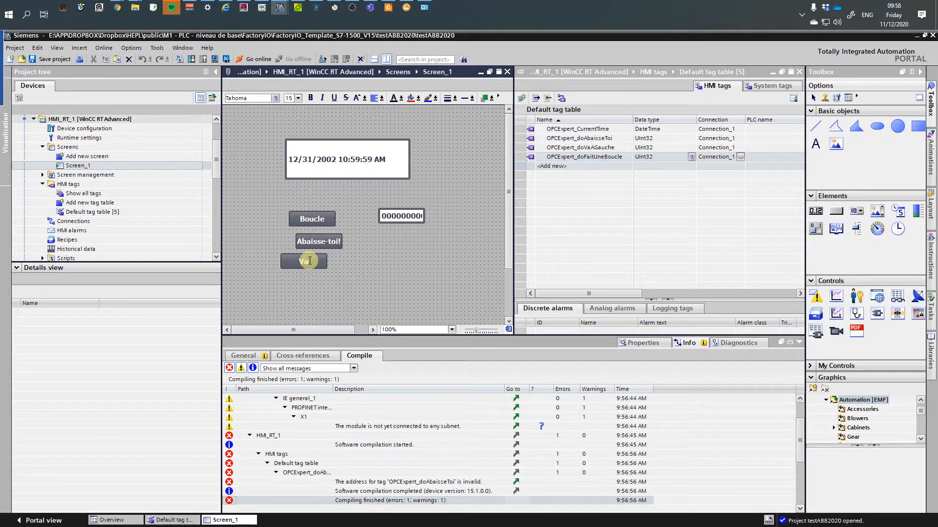
type("Va à gauche...")
left_click(340, 290)
Resize and reposition the three buttons so they form an aligned column of roughly equal width
left_click(314, 266)
mouse_move(327, 269)
left_mouse_down()
mouse_move(364, 275)
mouse_move(309, 270)
left_mouse_up()
left_click_drag(340, 237, 342, 212)
left_click_drag(270, 211, 259, 210)
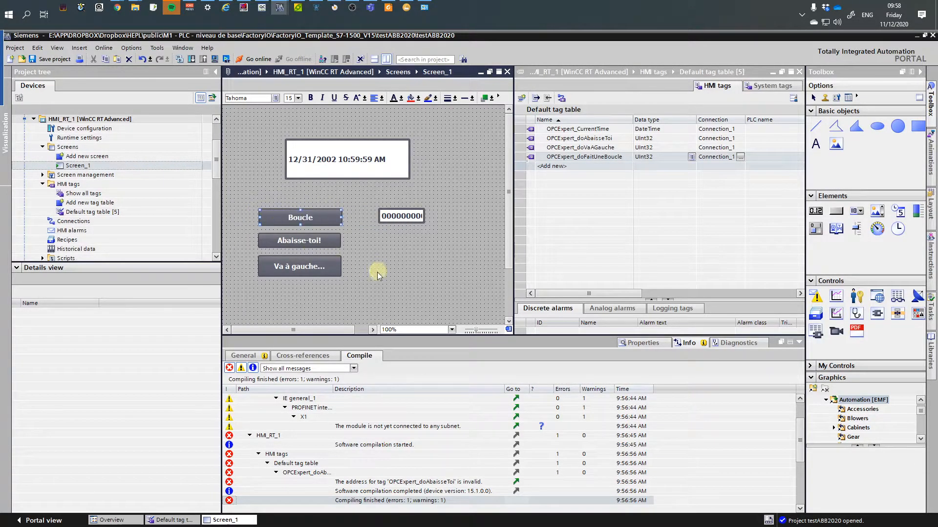
left_click(268, 193)
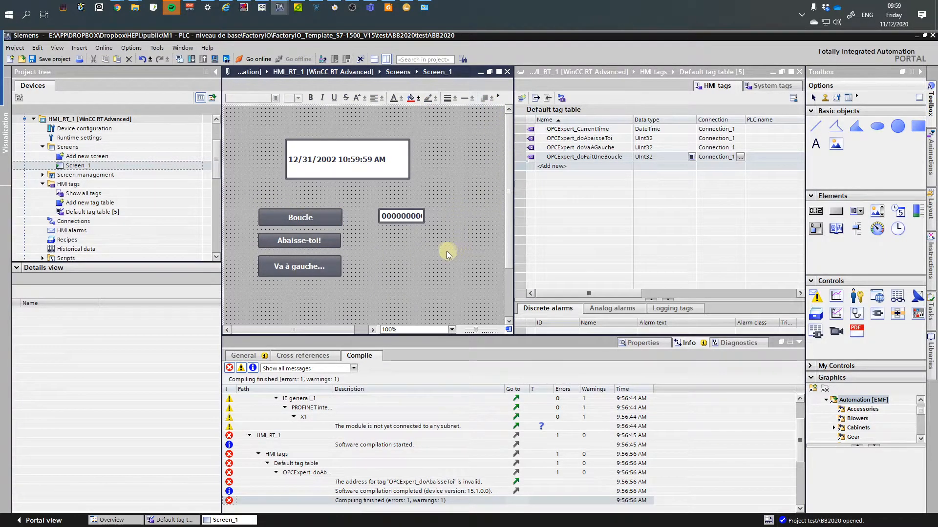
Place I/O fields for OPCExpert_doVaAGauche and OPCExpert_doAbaisseToi beside their matching buttons on Screen_1
left_click(403, 225)
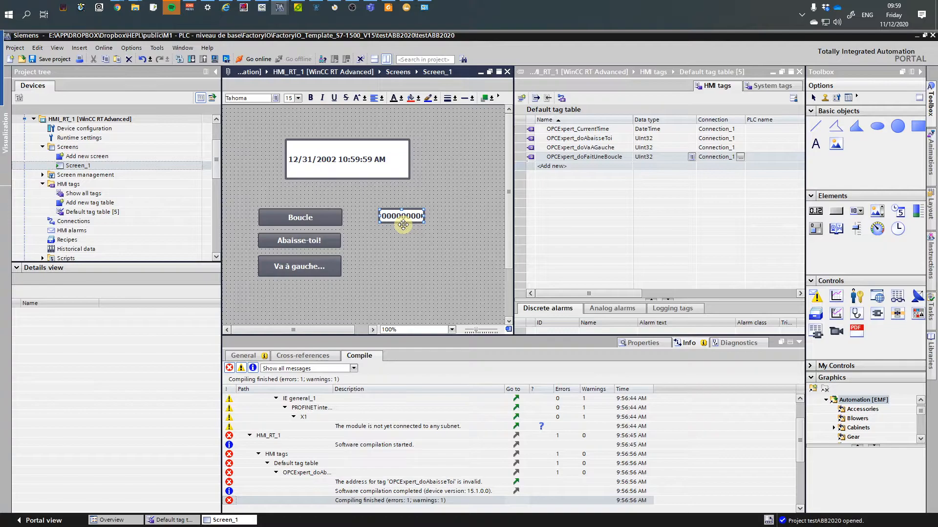
left_click_drag(530, 148, 403, 271)
left_click_drag(532, 141, 447, 249)
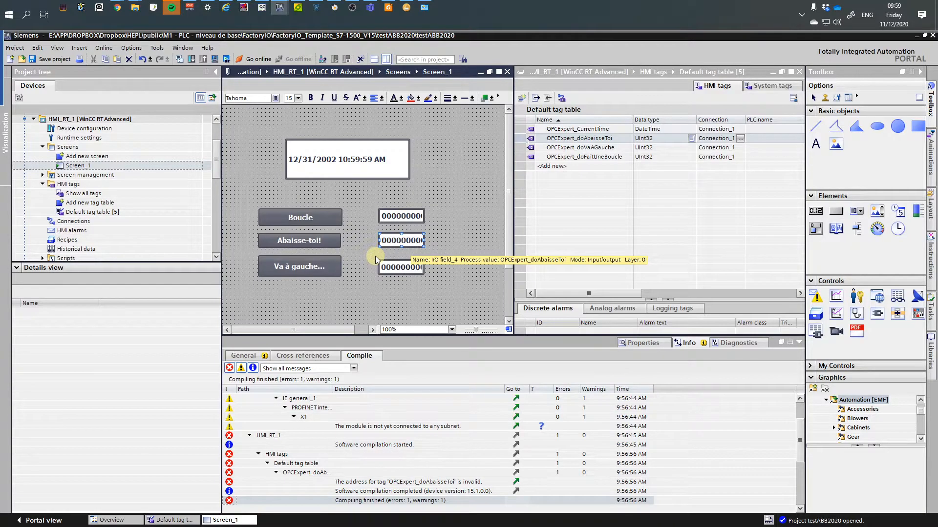
Add a SetTag function to the Click event of the Boucle button
double_click(319, 217)
left_click(331, 220)
left_click(335, 209)
left_click(660, 346)
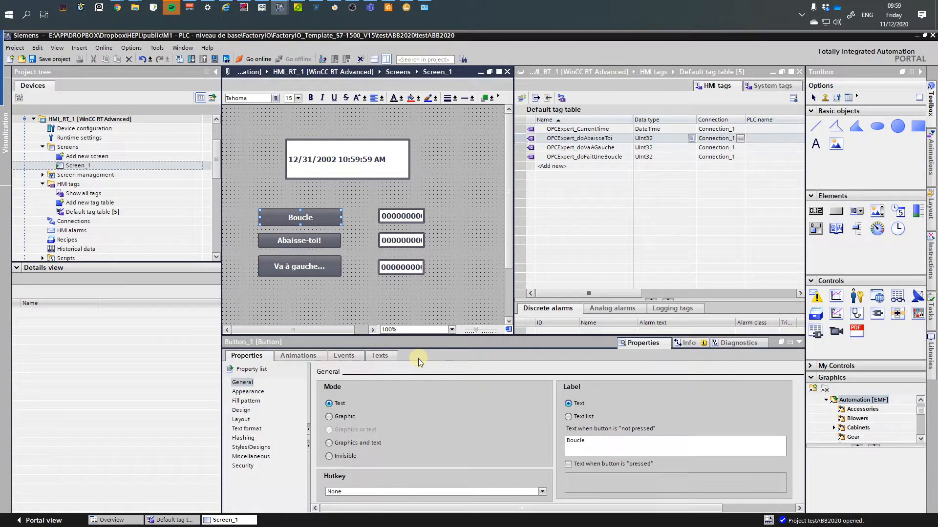
left_click(347, 359)
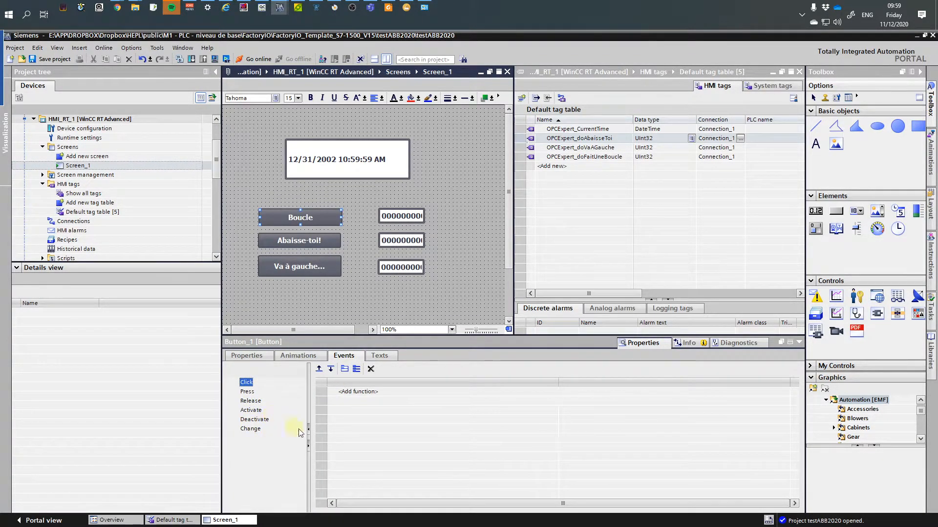
left_click(365, 393)
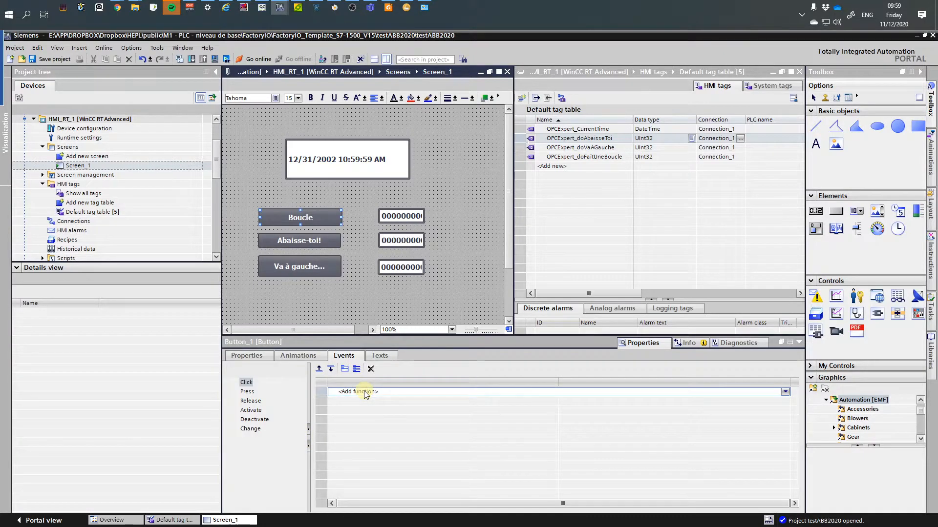
left_click(366, 392)
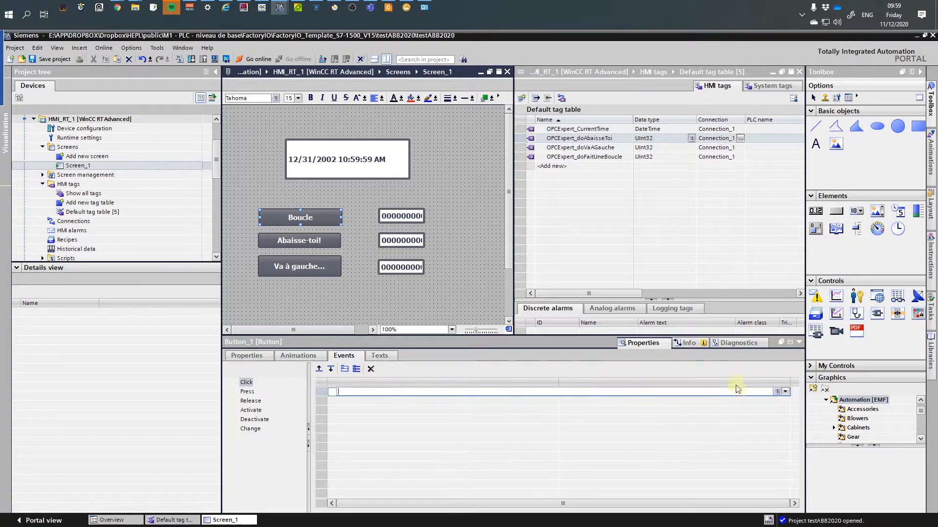
left_click(781, 392)
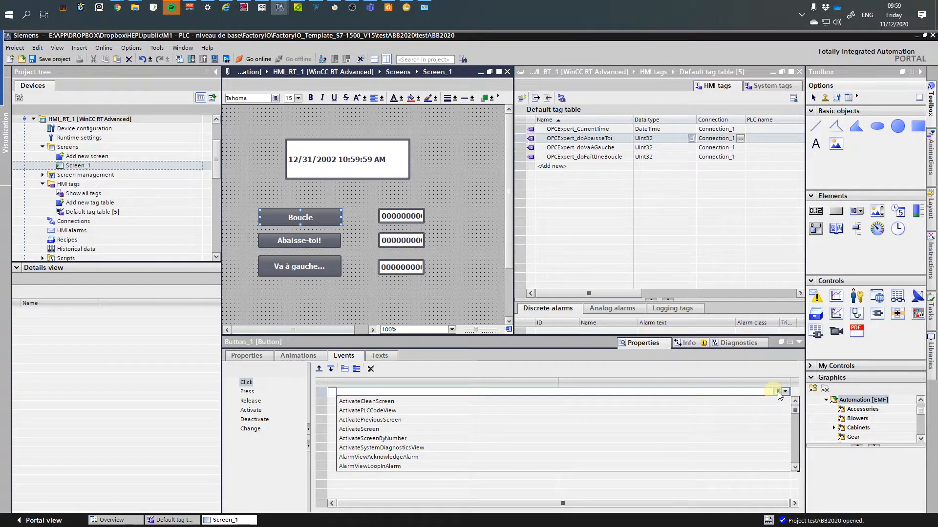
type("sett")
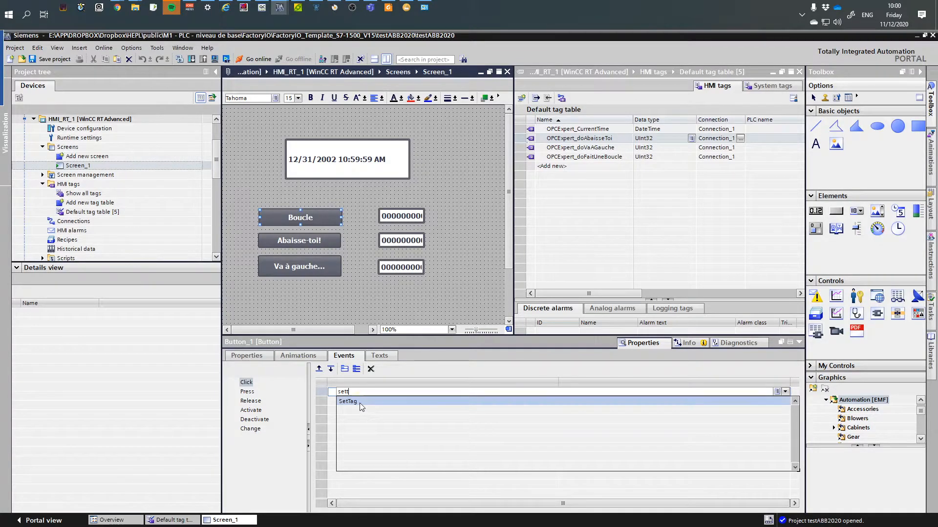
left_click(360, 403)
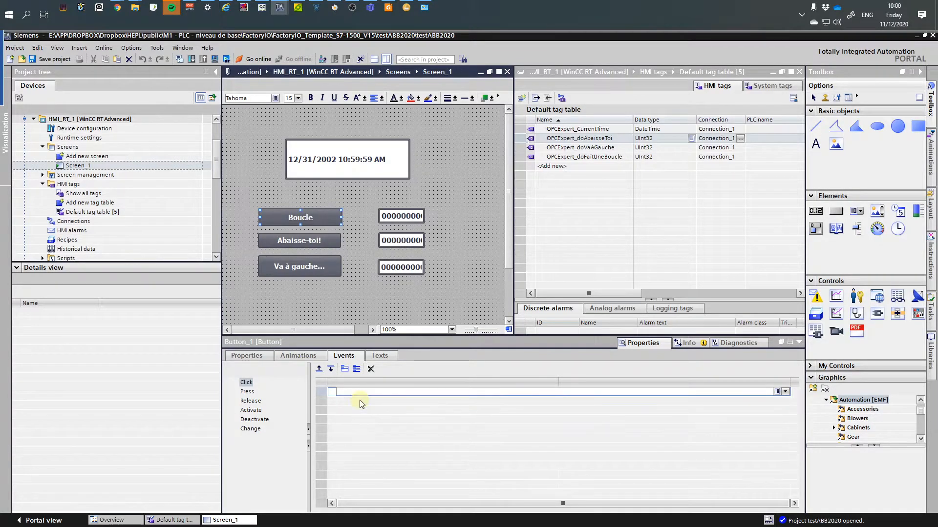
Set the SetTag function's value to 1 and its output tag to OPCExpert_doFaitUneBoucle
left_click(565, 413)
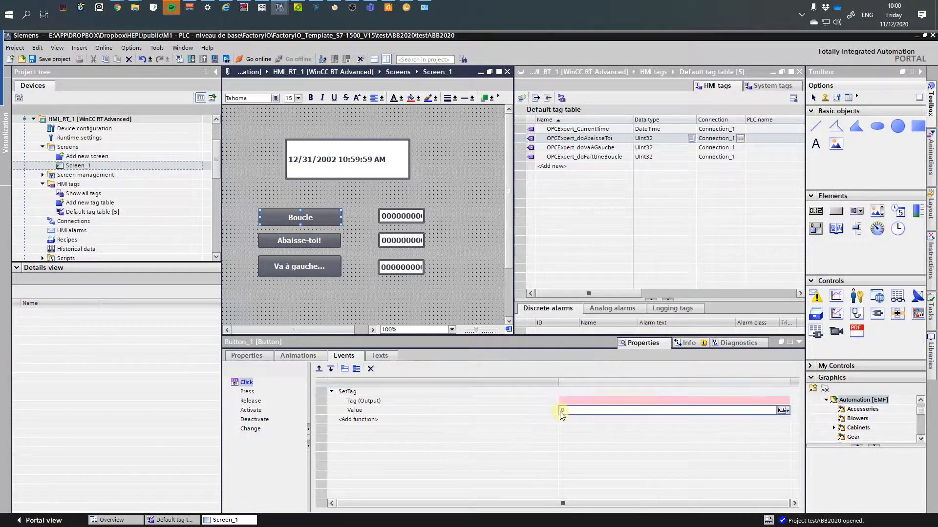
left_click(576, 412)
type("1")
left_click(576, 401)
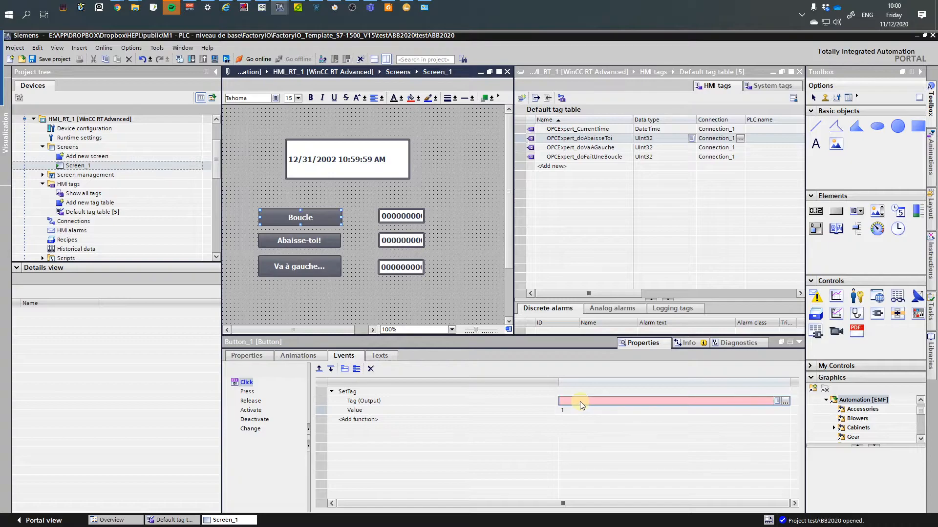
left_click(776, 403)
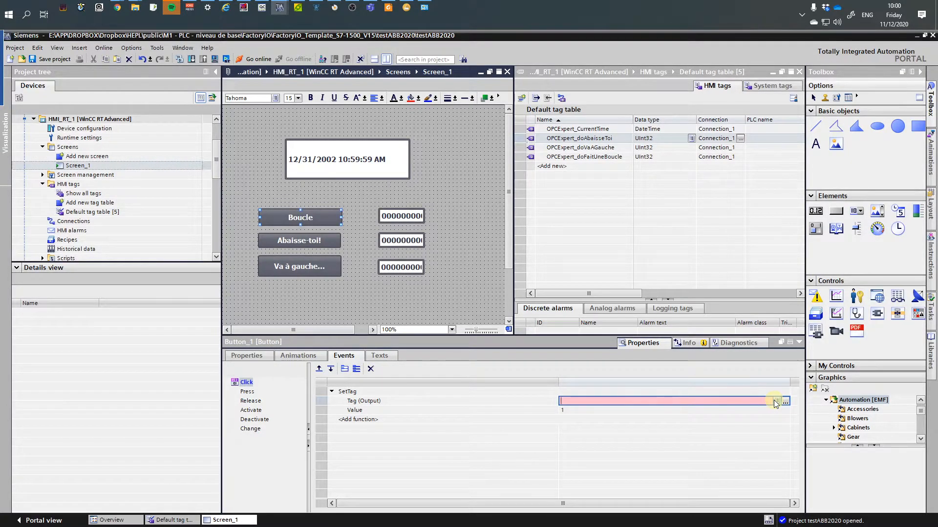
left_click(776, 402)
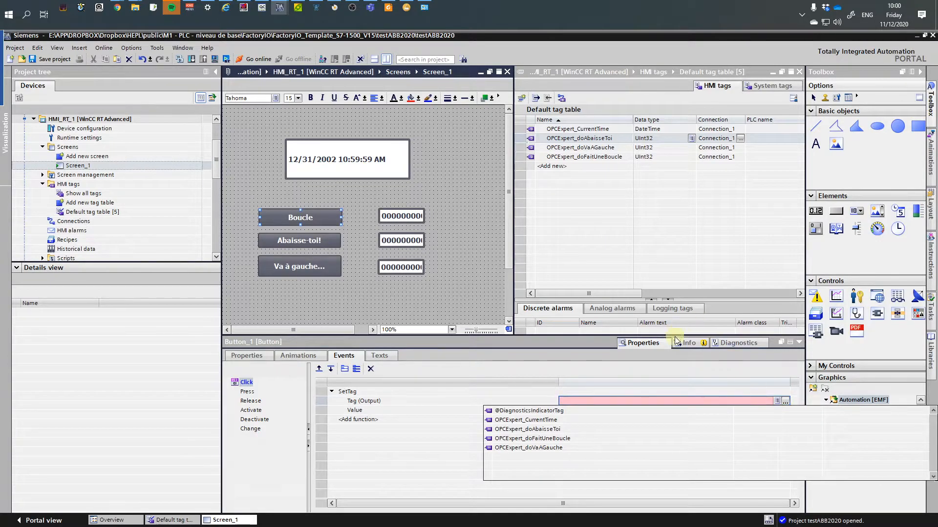
left_click(540, 439)
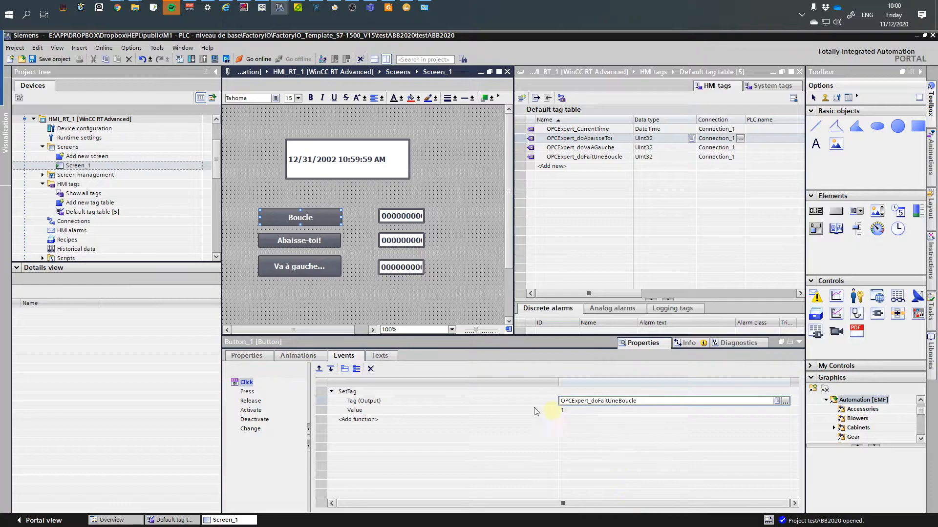
Try adding an InvertBit function to the Boucle button's Click event below the SetTag function
left_click(361, 419)
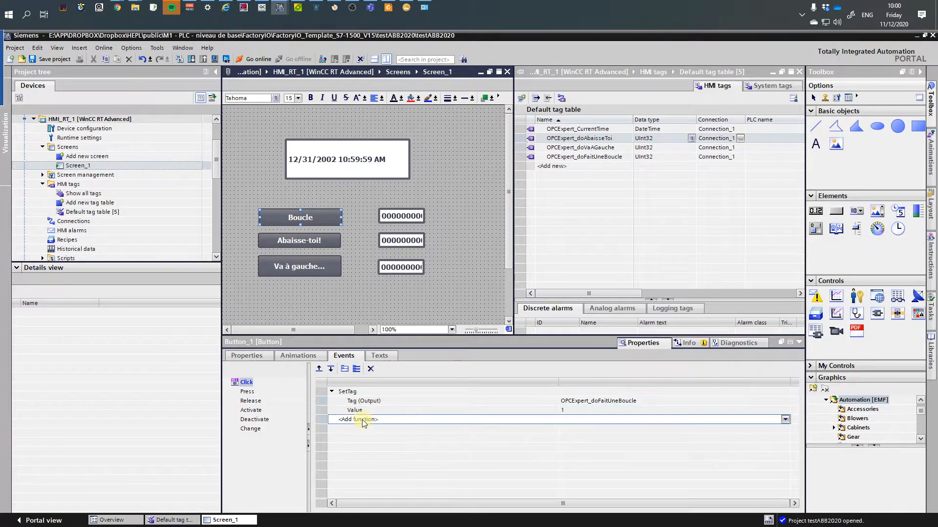
type("t")
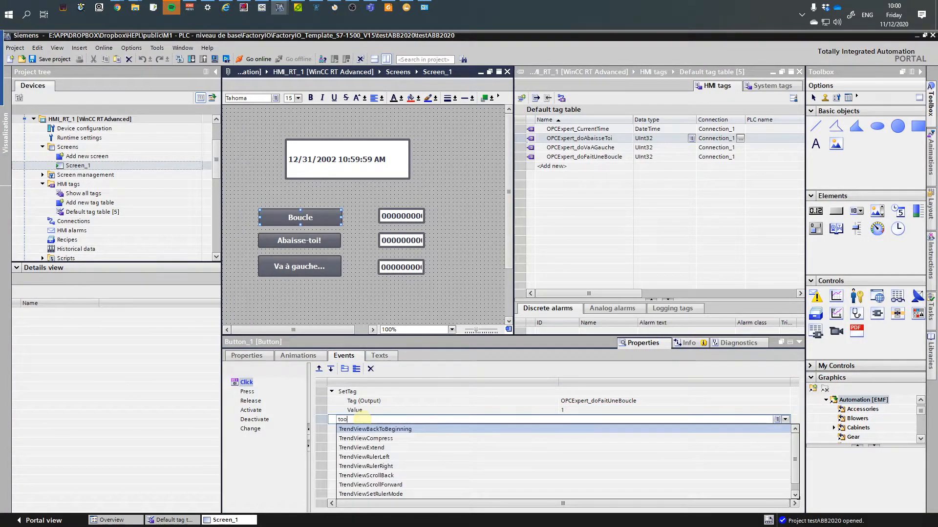
type("og")
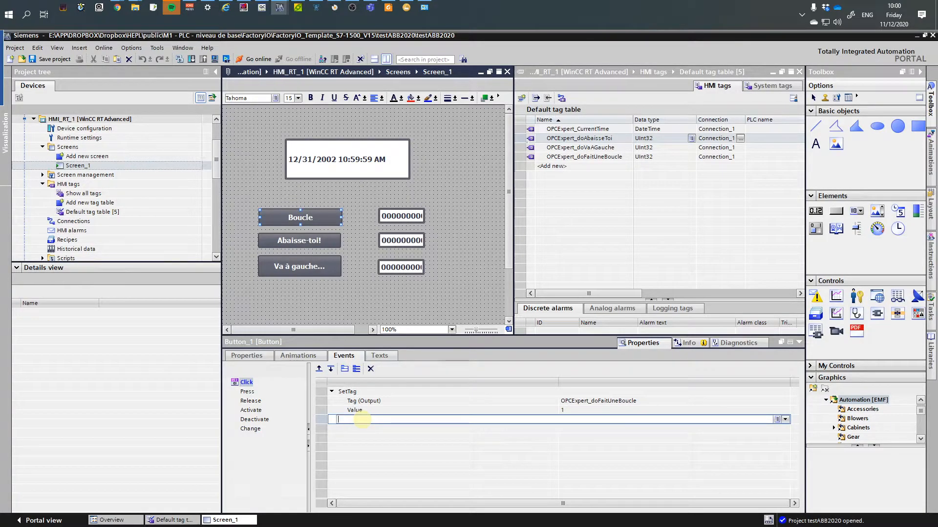
left_click(362, 419)
type("inver")
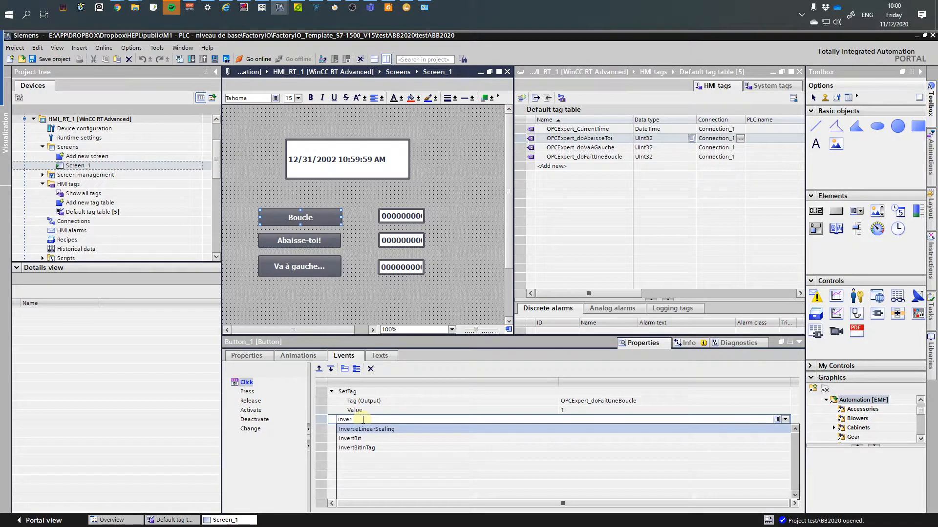
left_click(363, 439)
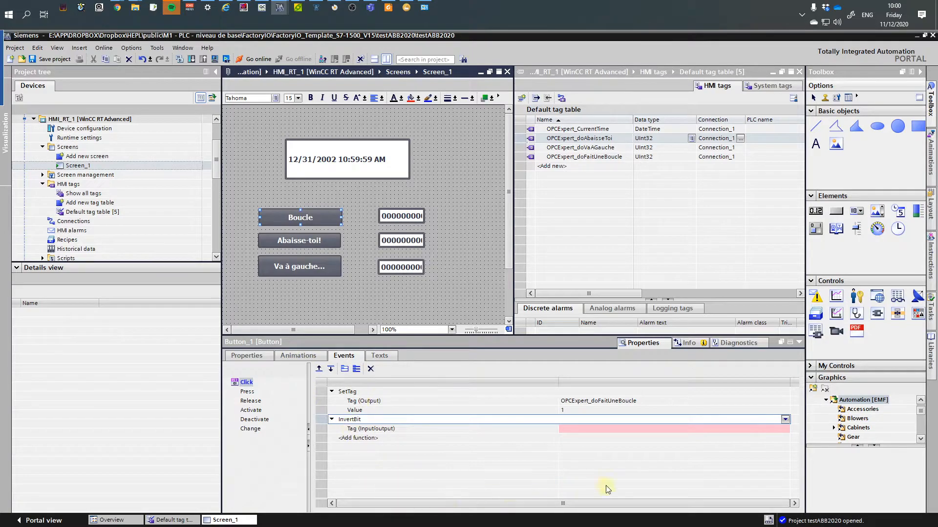
Try assigning OPCExpert_doFaitUneBoucle as the input/output tag of the InvertBit function
left_click(588, 430)
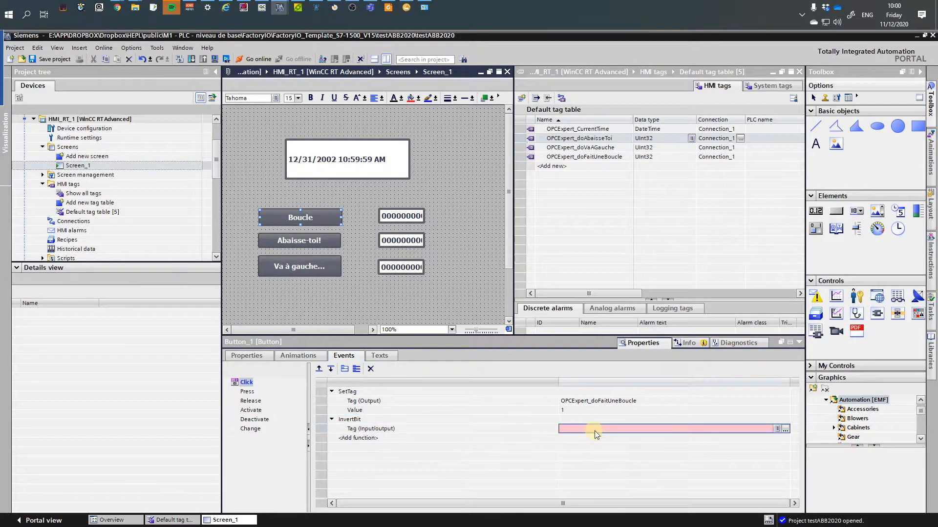
left_click(774, 428)
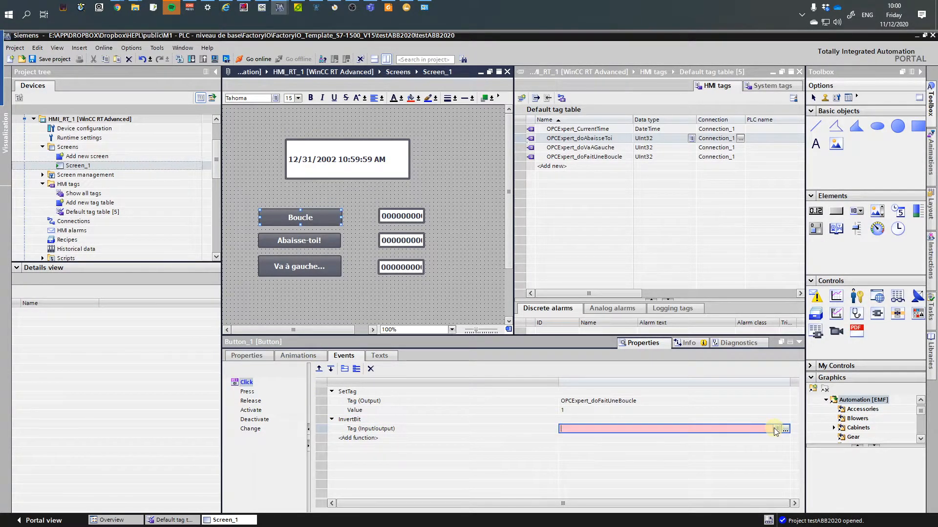
left_click(778, 429)
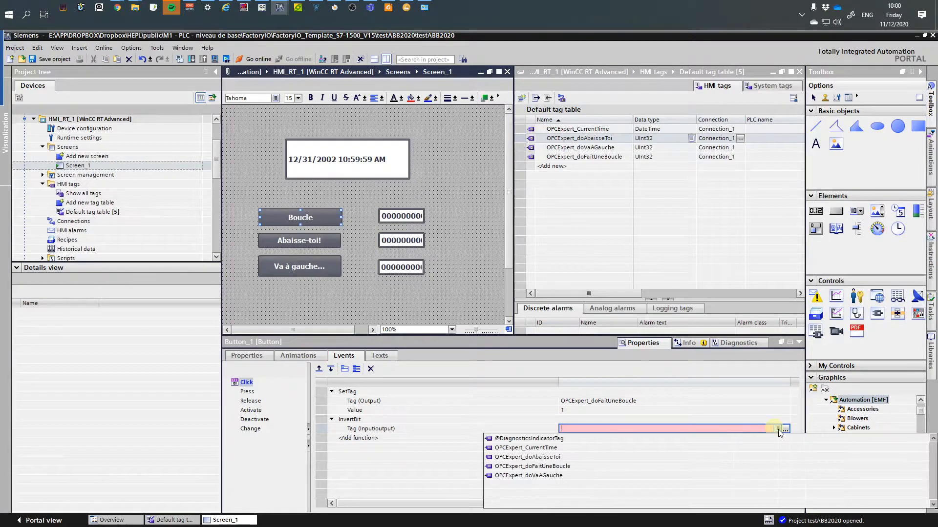
left_click(536, 467)
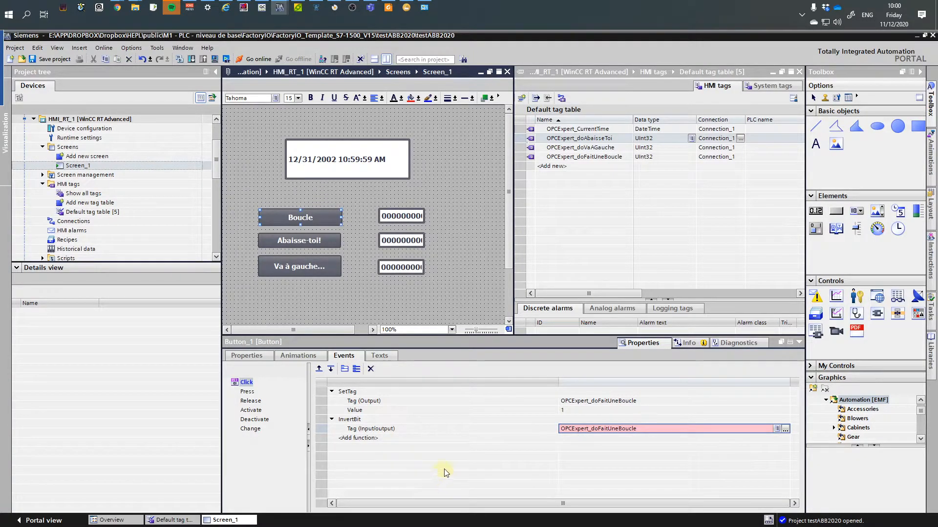
left_click(599, 421)
left_click(592, 429)
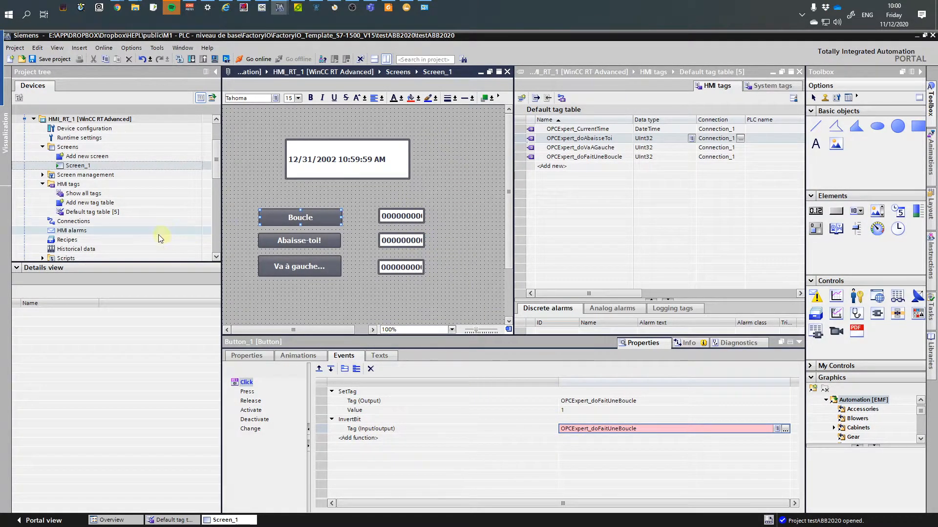
Check the HMI tags in the default tag table, and delete the InvertBit function from the Boucle button's Click event
double_click(71, 214)
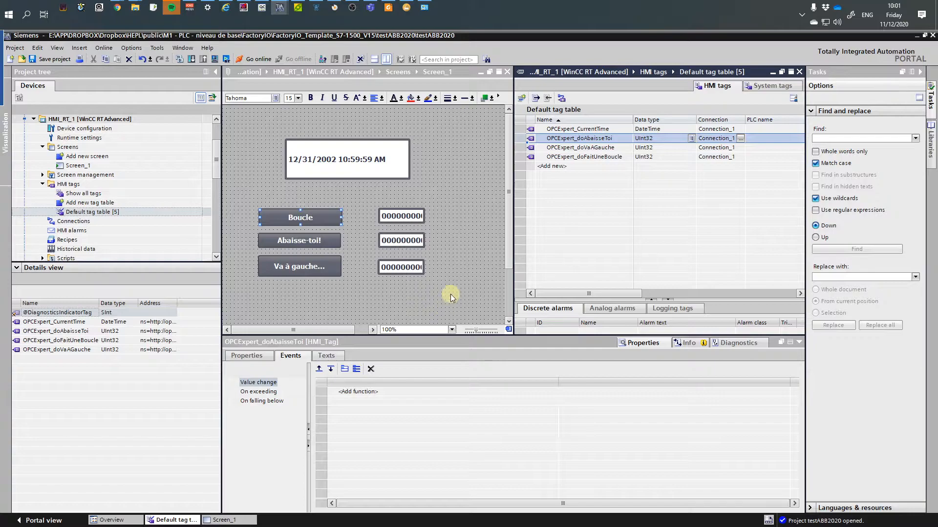
left_click(318, 221)
left_click(350, 420)
key("Delete")
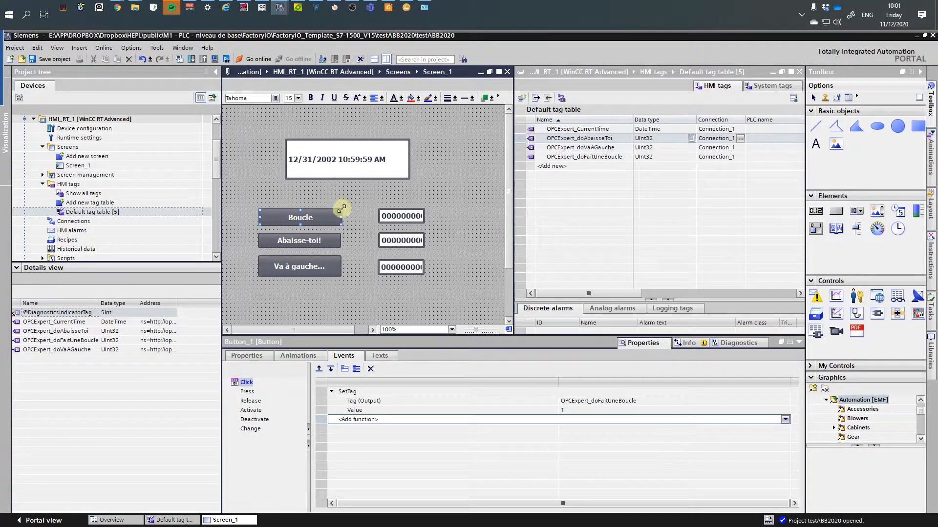
Set the layout size of all three buttons to 150 wide and 40 high
left_click_drag(342, 208, 340, 209)
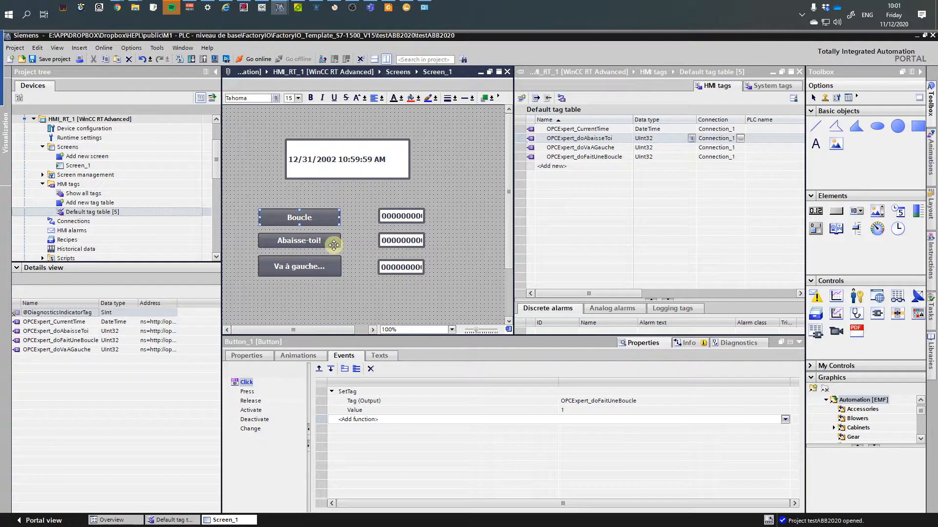
left_click(324, 268)
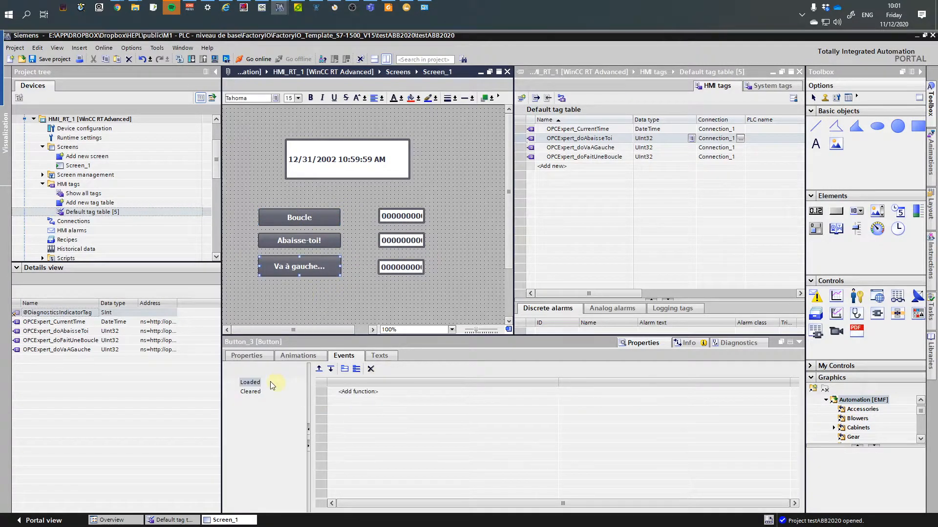
left_click(251, 356)
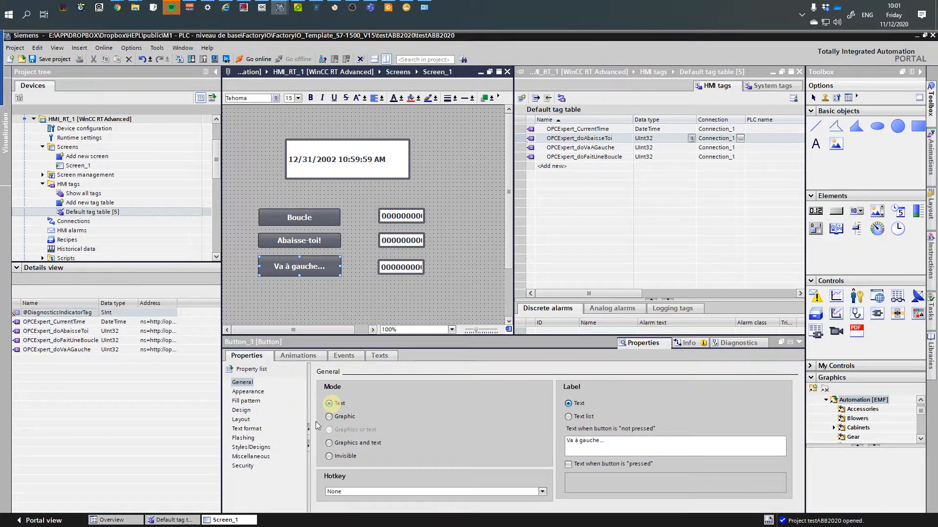
left_click(247, 421)
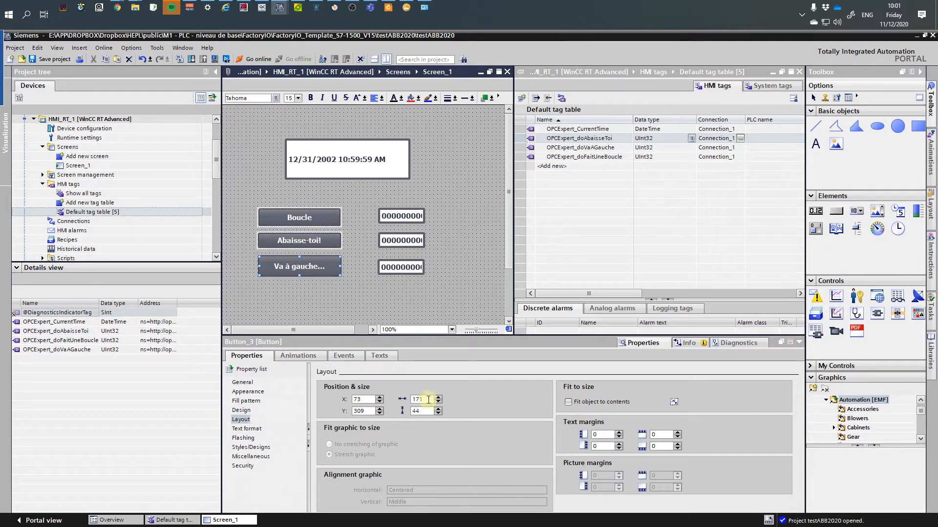
double_click(424, 400)
type("180")
key("Return")
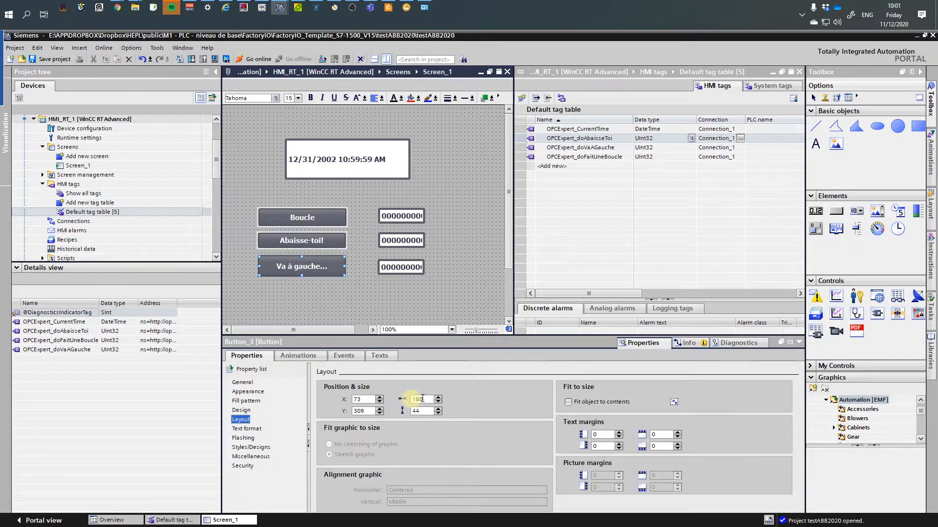
type("150")
key("Return")
double_click(419, 412)
type("40")
key("Return")
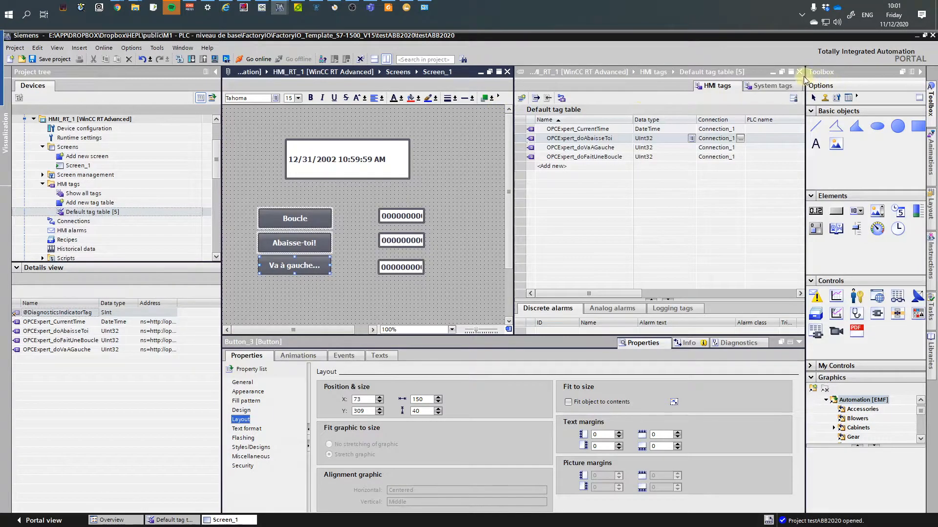
Show only Screen_1 in the editor area and distribute the three buttons evenly in the vertical direction
left_click(386, 59)
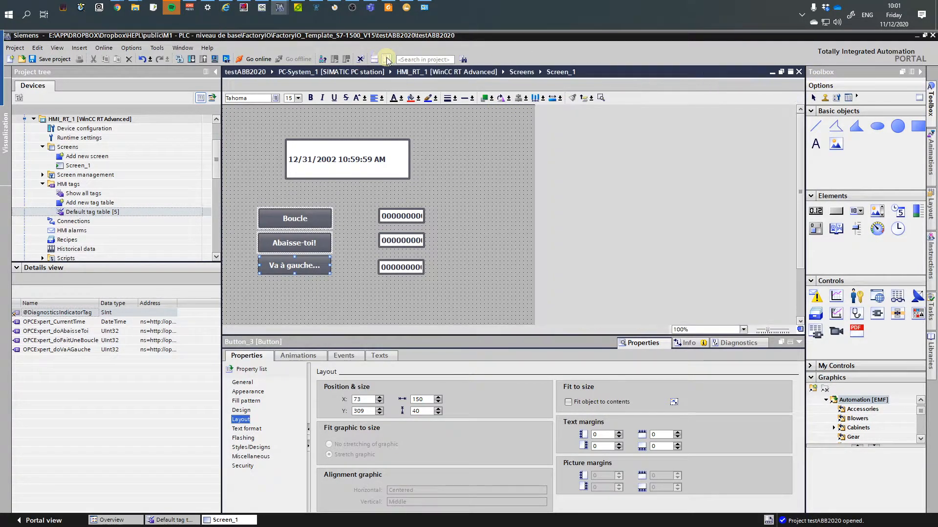
left_click(542, 98)
left_click(547, 109)
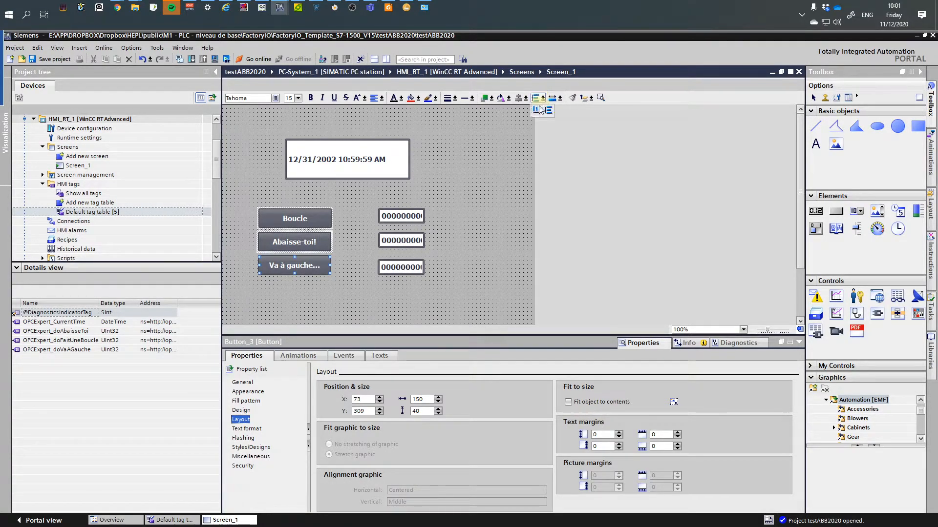
left_click(328, 291)
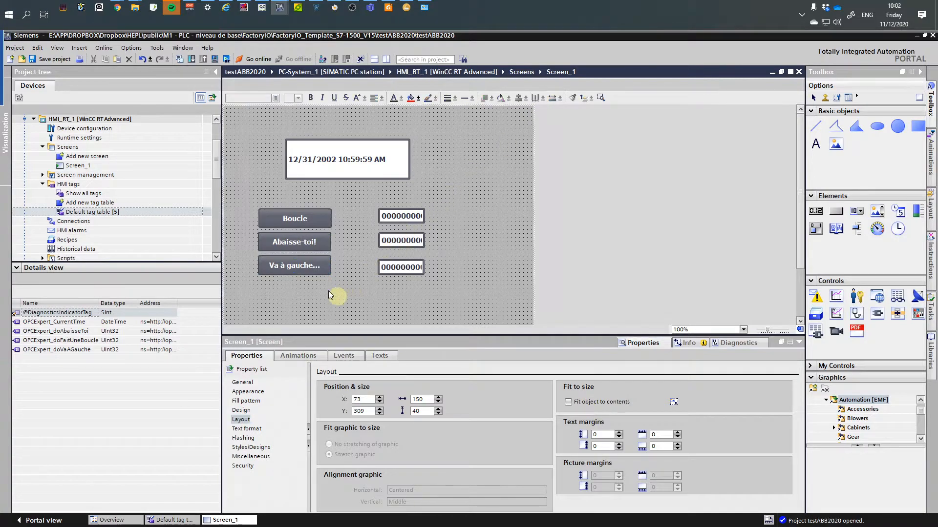
Duplicate the three buttons into a second column beside the originals and move the three I/O fields to the right of the copies
left_click(277, 214)
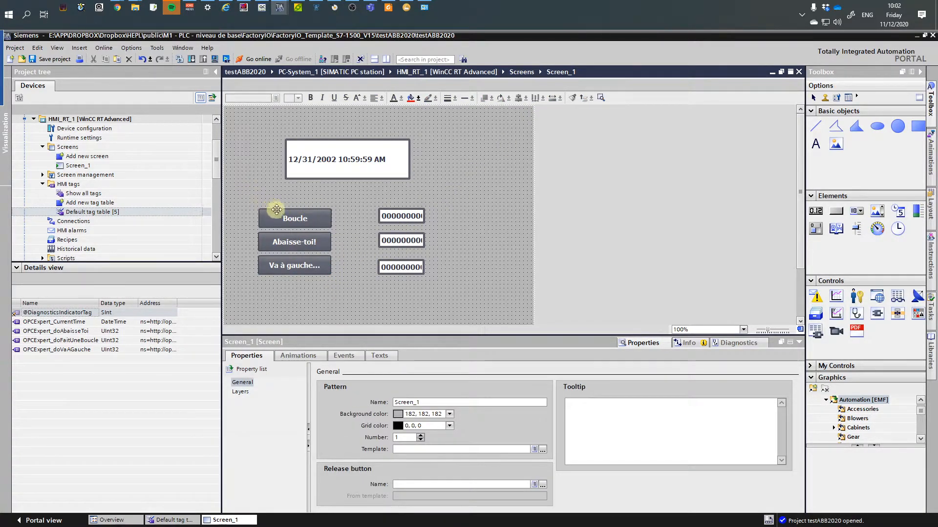
left_click(294, 245, "shift")
left_click(295, 266, "shift")
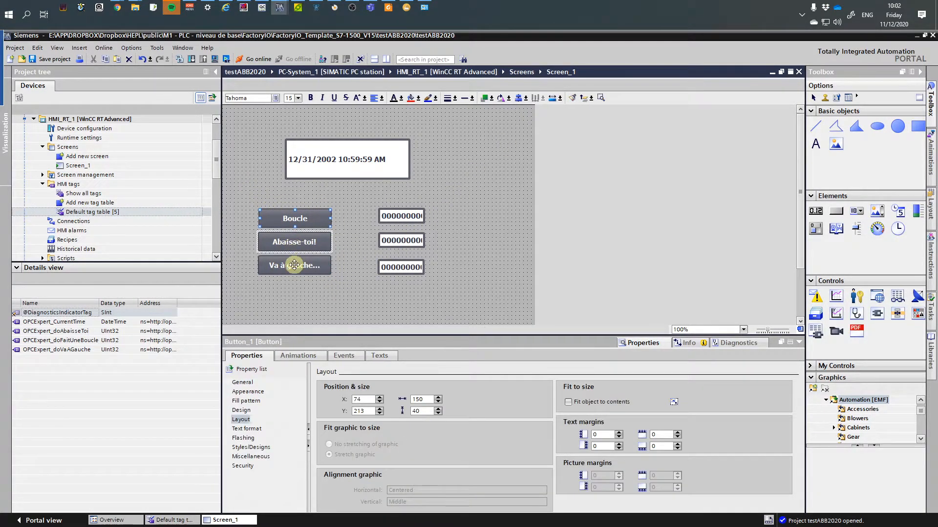
key("ctrl+c")
key("ctrl+v")
left_click_drag(311, 223, 463, 218)
left_click_drag(414, 237, 456, 243)
left_click_drag(418, 268, 460, 267)
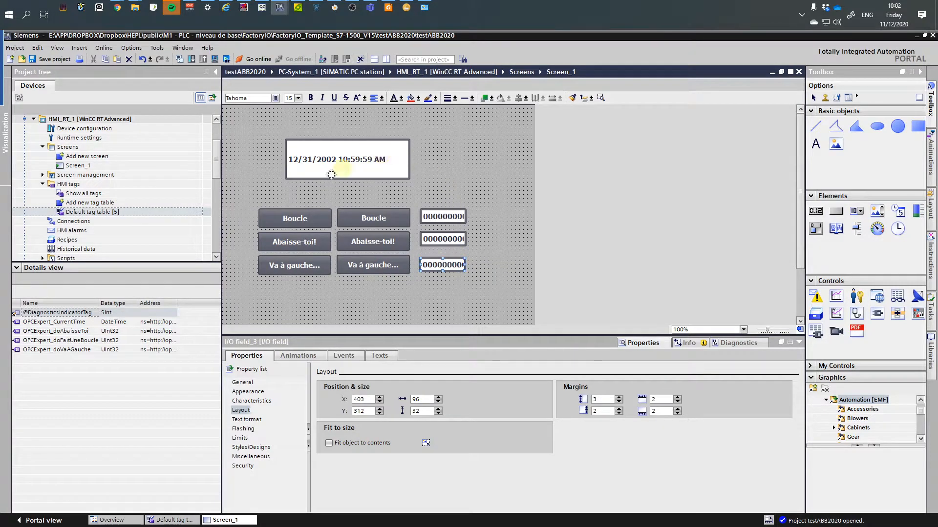
Change the label of the first-column Boucle button to "Set Boucle"
left_click(292, 222)
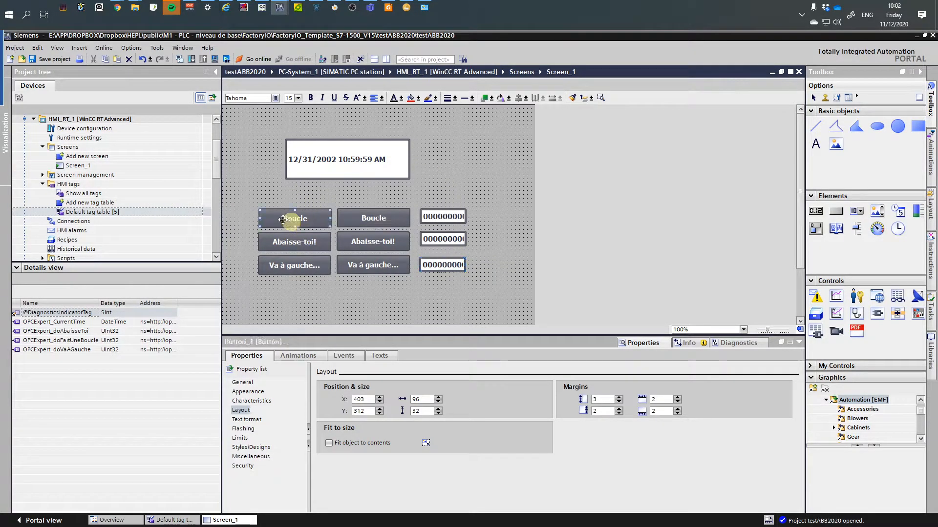
left_click(282, 218)
left_click(284, 219)
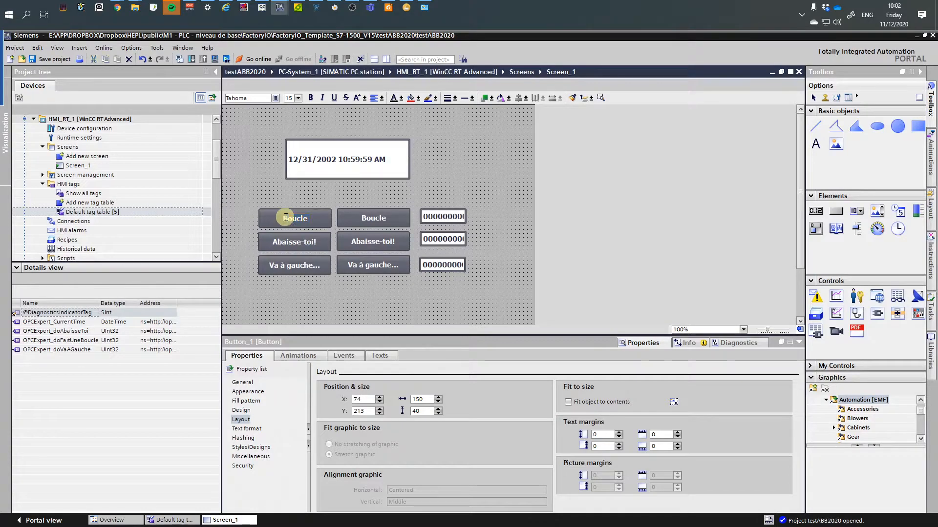
type("Set")
left_click_drag(286, 218, 274, 219)
Relabel the other two first-column buttons "Set Abaisse-toi!" and "Set Va à gauche..."
double_click(276, 242)
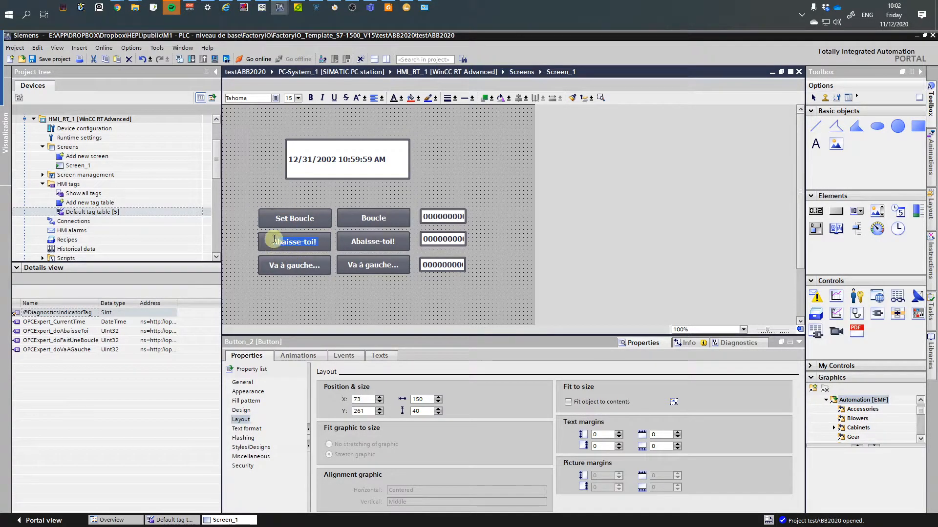
left_click(272, 243)
type("Set")
double_click(274, 264)
left_click(274, 266)
type("Set")
left_click(304, 286)
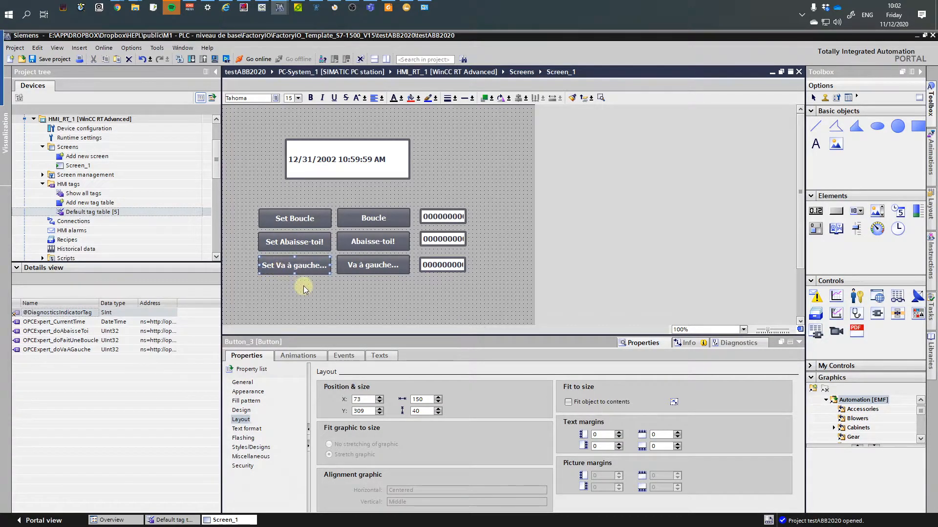
Give the three first-column Set buttons a green fill: background color 51, 153, 102 and Gradient 1 color 0, 255, 0
left_click(323, 219)
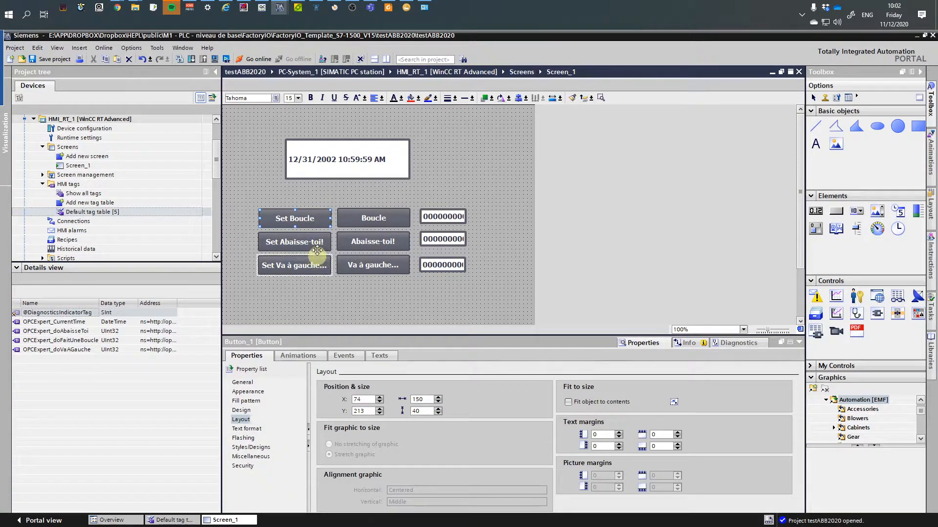
left_click(316, 239)
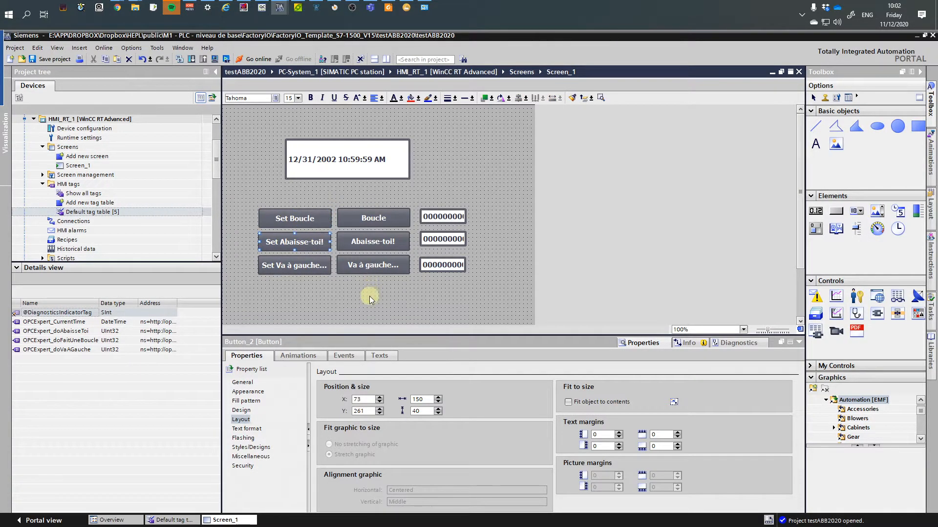
left_click(316, 268)
left_click_drag(249, 201, 336, 283)
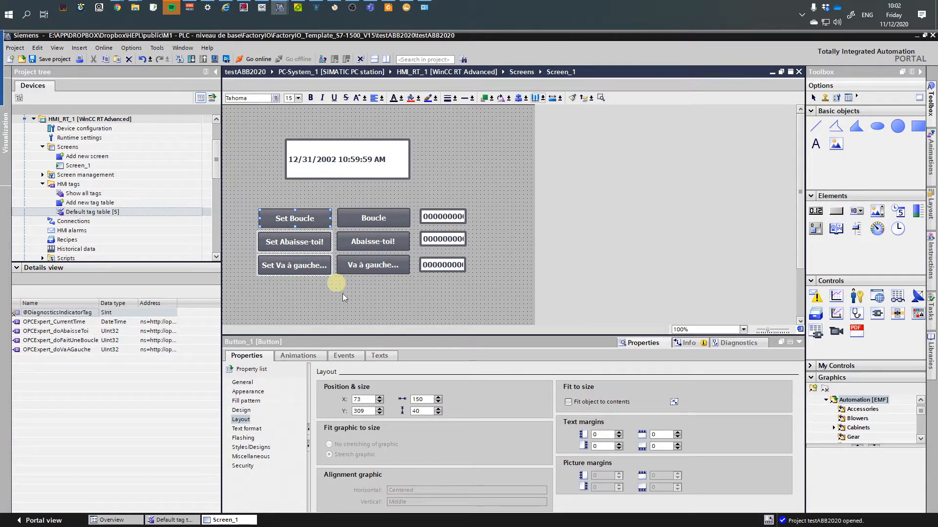
left_click(249, 392)
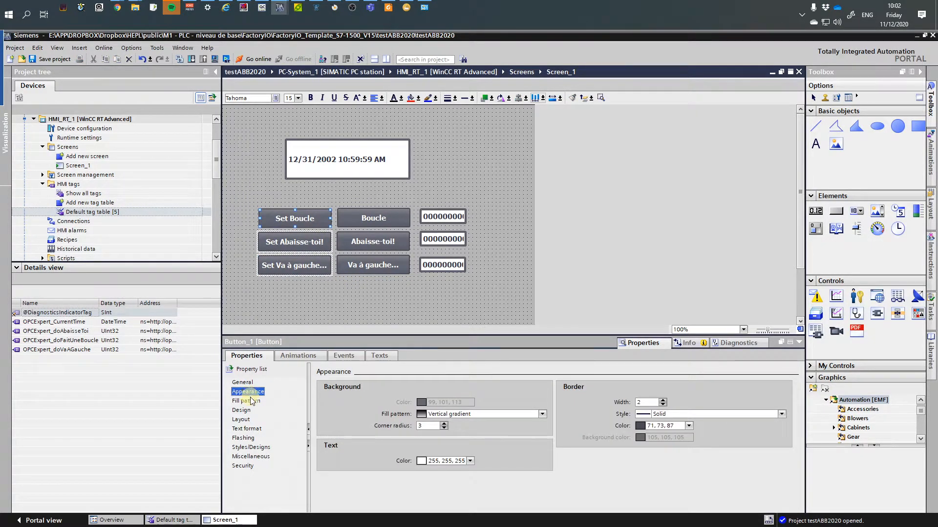
left_click(542, 414)
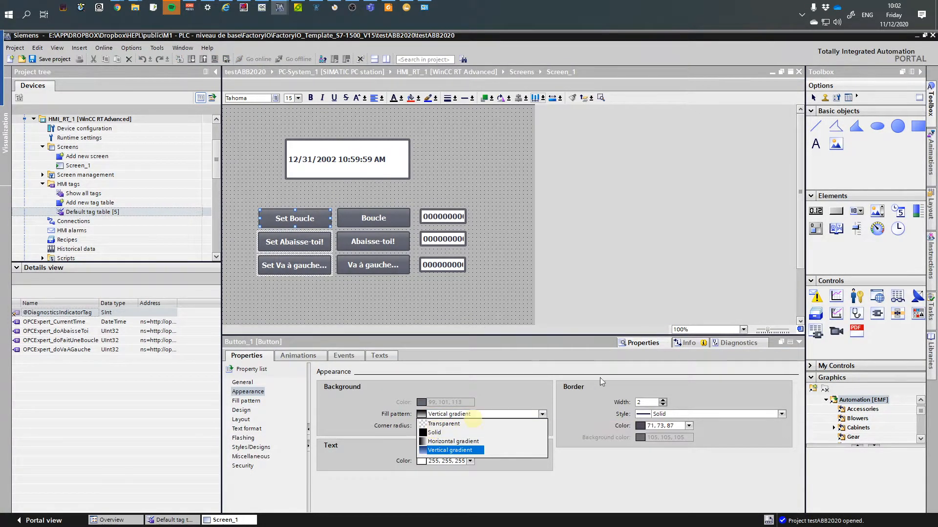
left_click(689, 426)
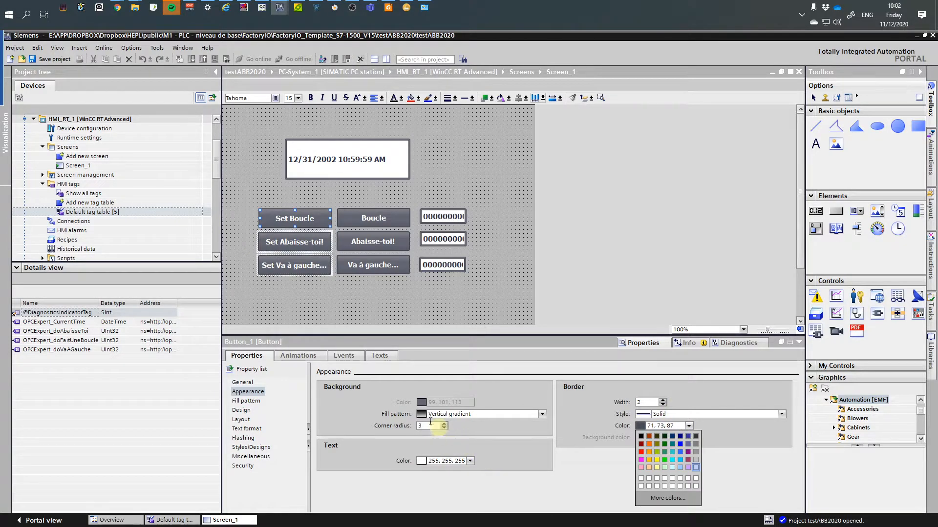
left_click(415, 412)
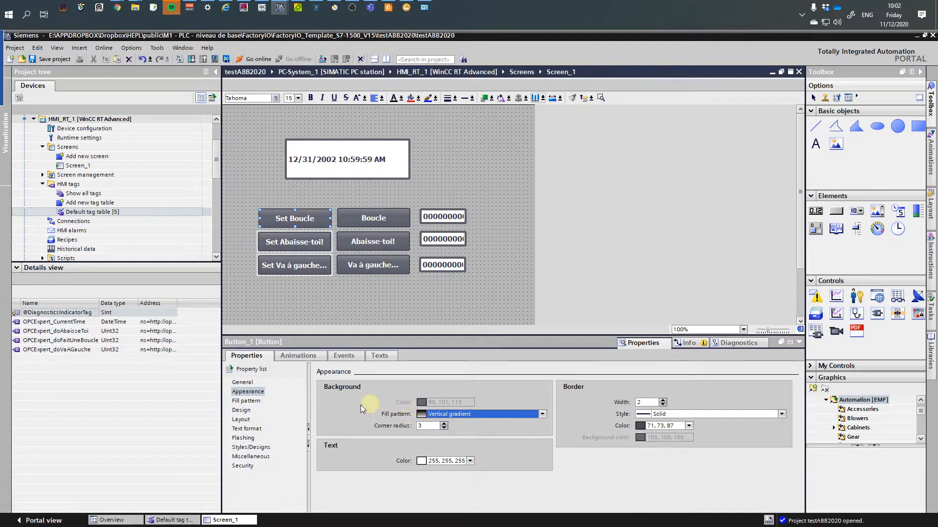
left_click(241, 402)
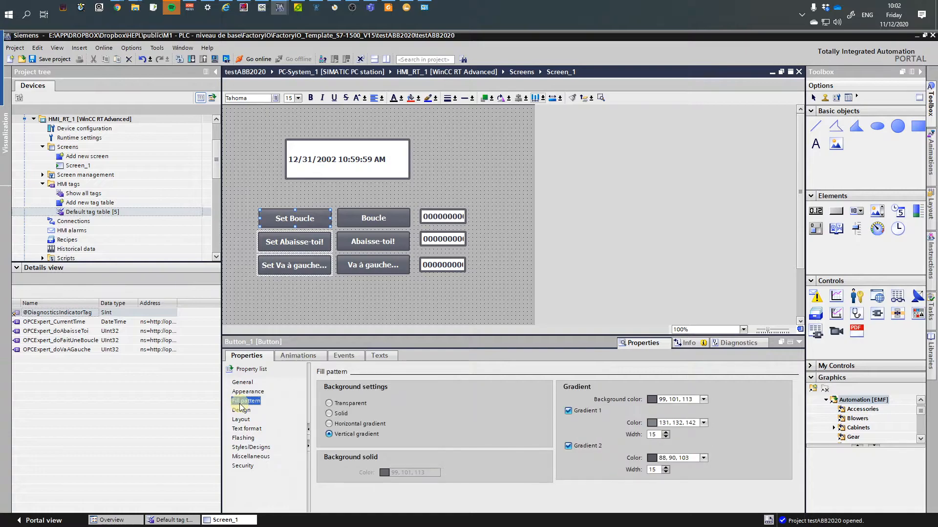
left_click(703, 400)
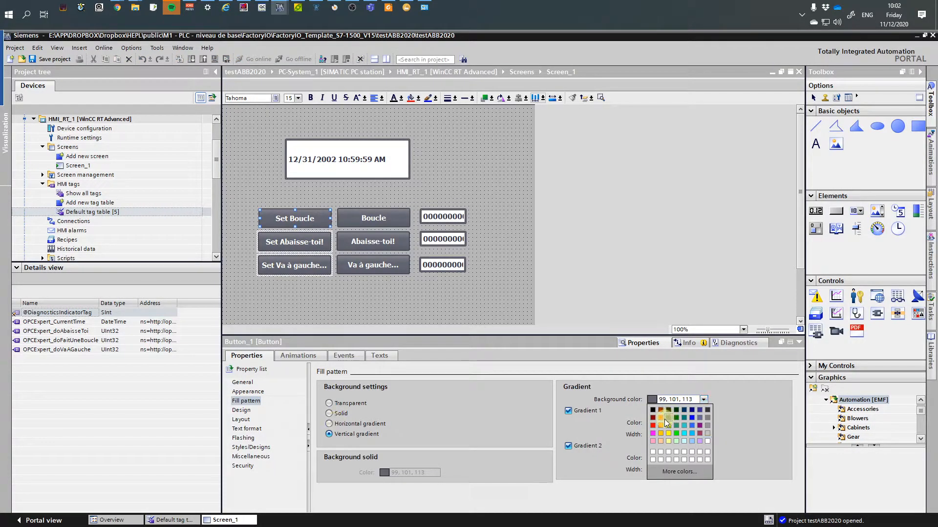
left_click(675, 426)
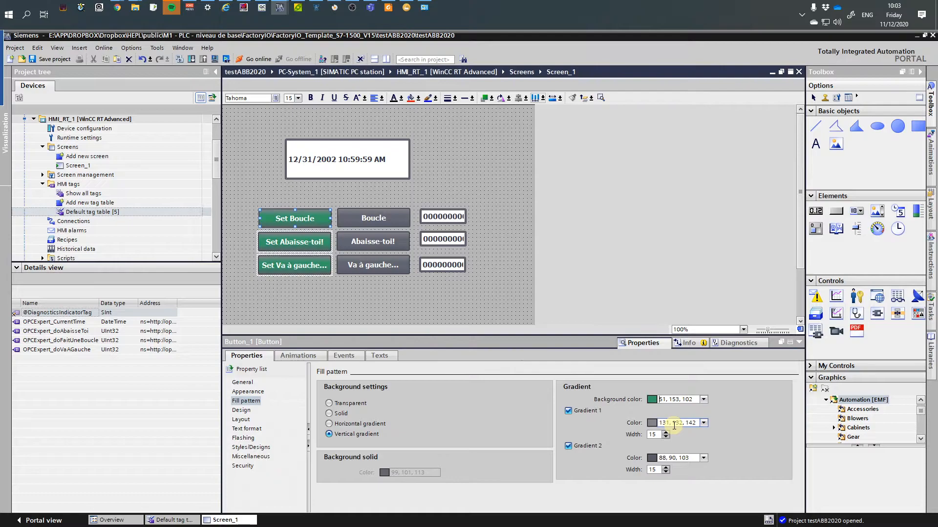
left_click(704, 424)
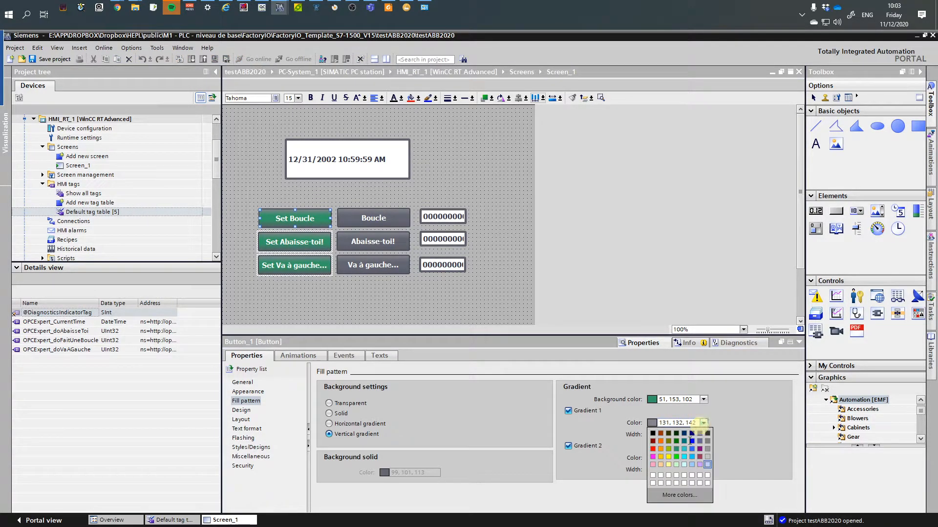
left_click(676, 458)
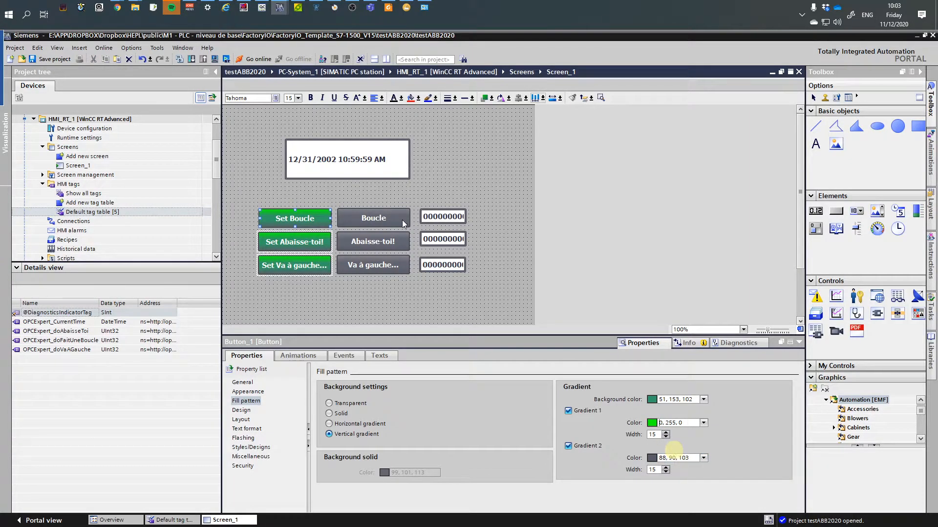
Set the gradient background color of the three second-column buttons to red 255, 0, 0 and disable Gradient 1 and Gradient 2
left_click(374, 215)
left_click(365, 238, "ctrl")
left_click(365, 264, "ctrl")
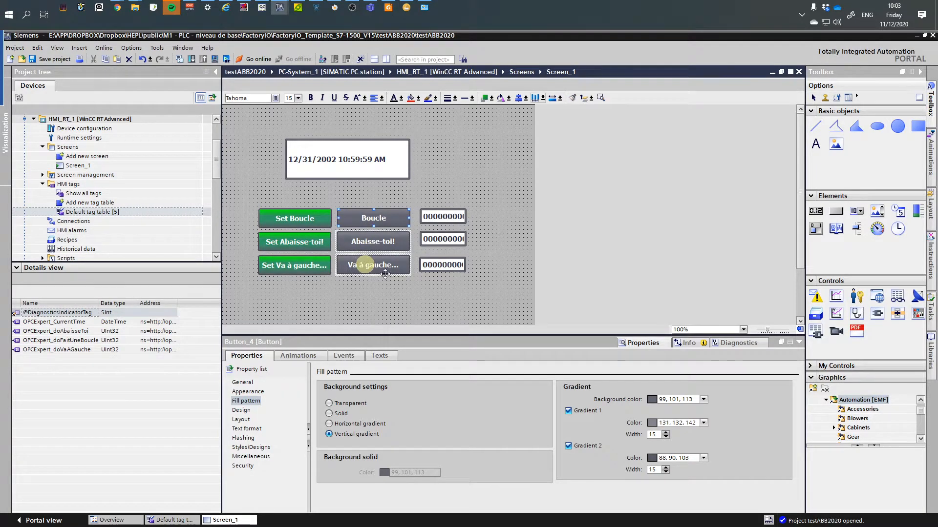
left_click(704, 399)
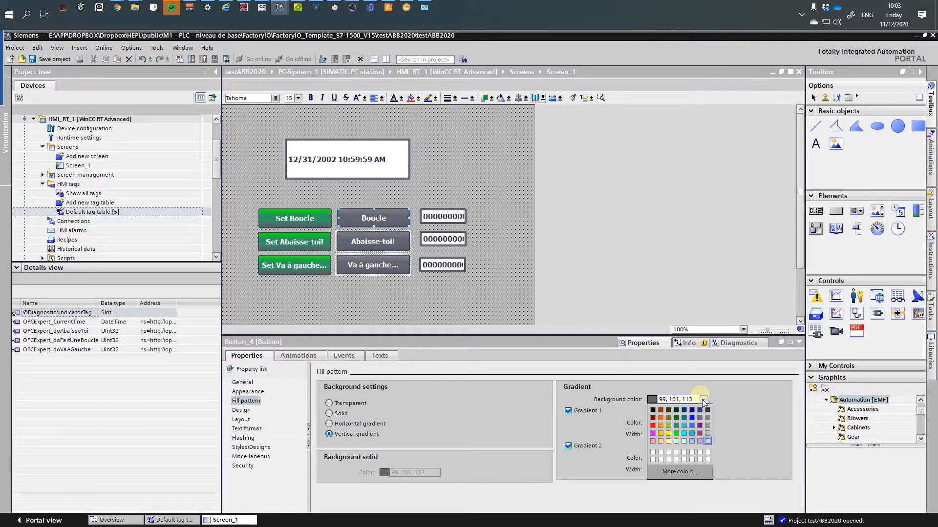
left_click(653, 425)
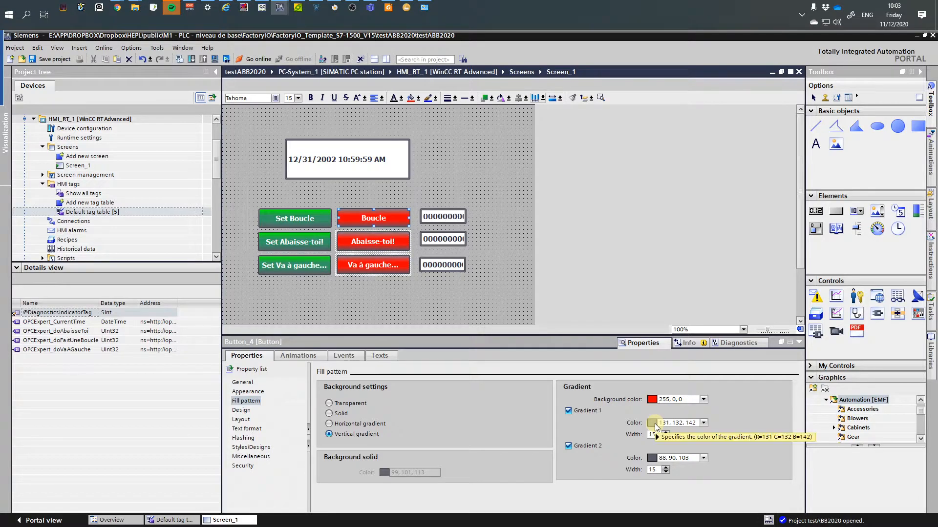
left_click(568, 411)
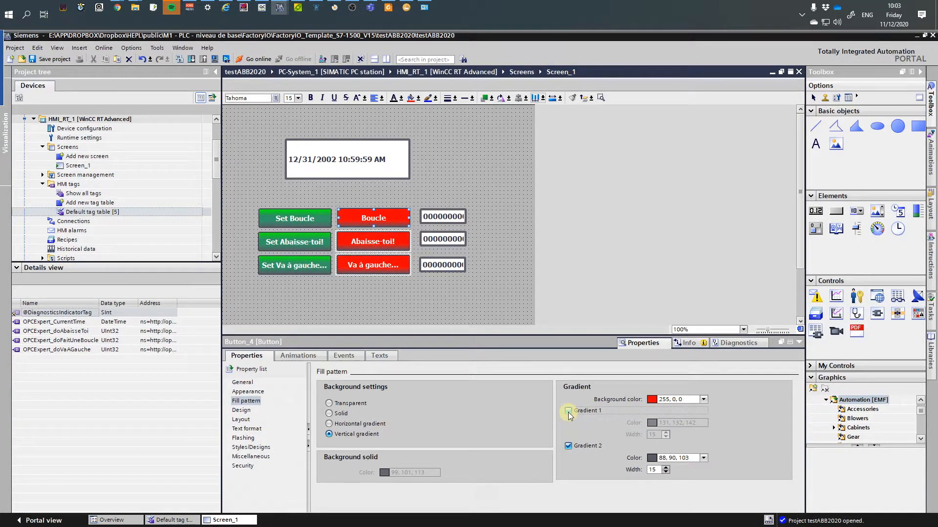
left_click(568, 447)
left_click(505, 272)
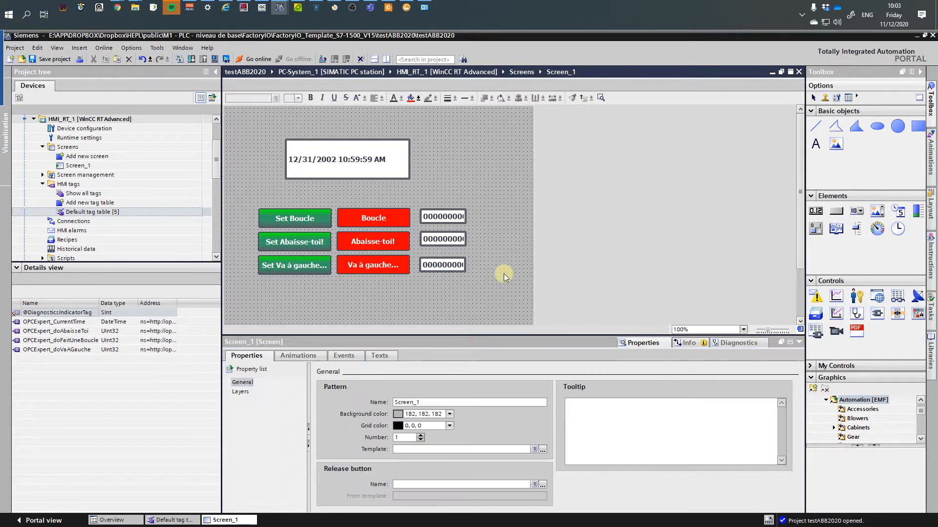
Switch the three second-column buttons to a solid fill pattern with background color red 255, 0, 0
left_click(380, 220)
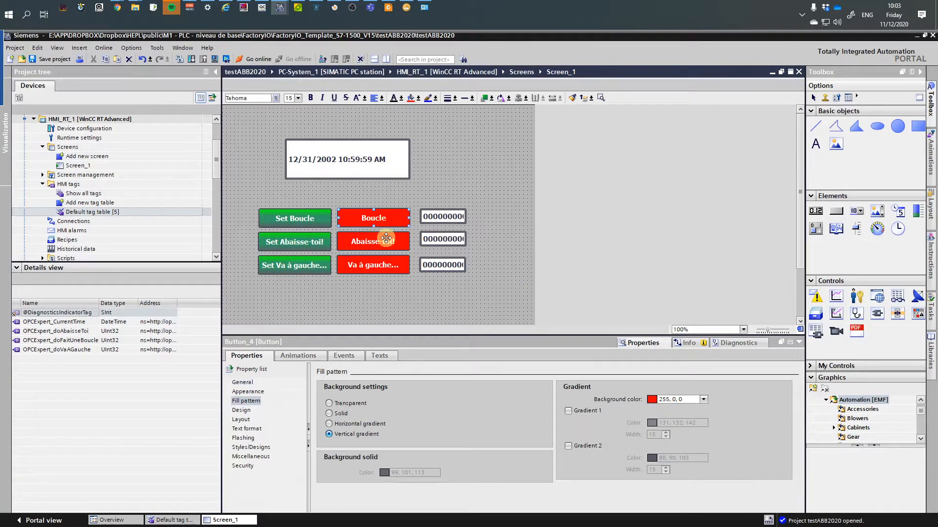
left_click(386, 264, "ctrl")
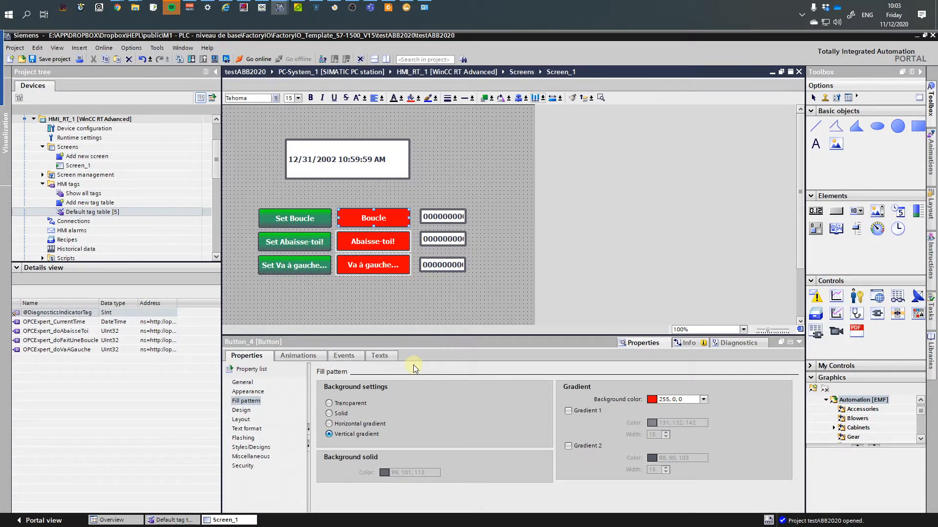
left_click(329, 414)
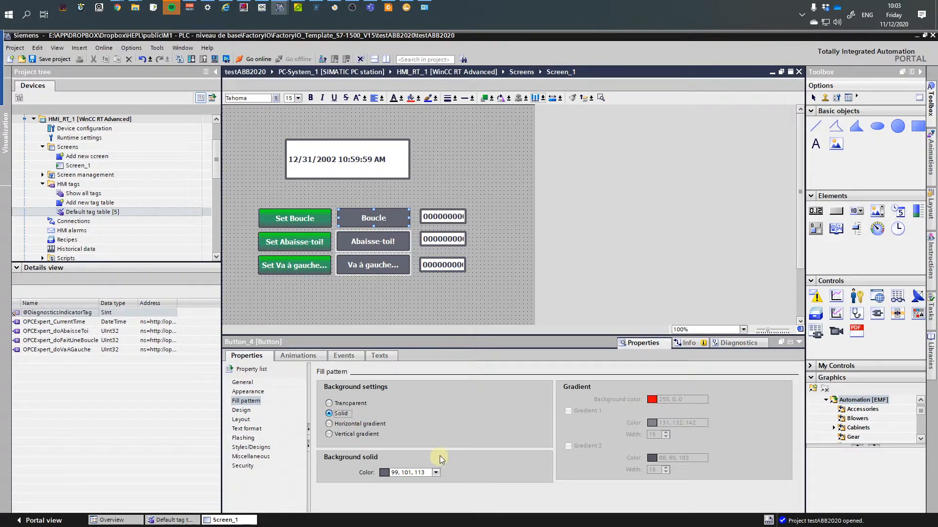
left_click(436, 472)
left_click(384, 417)
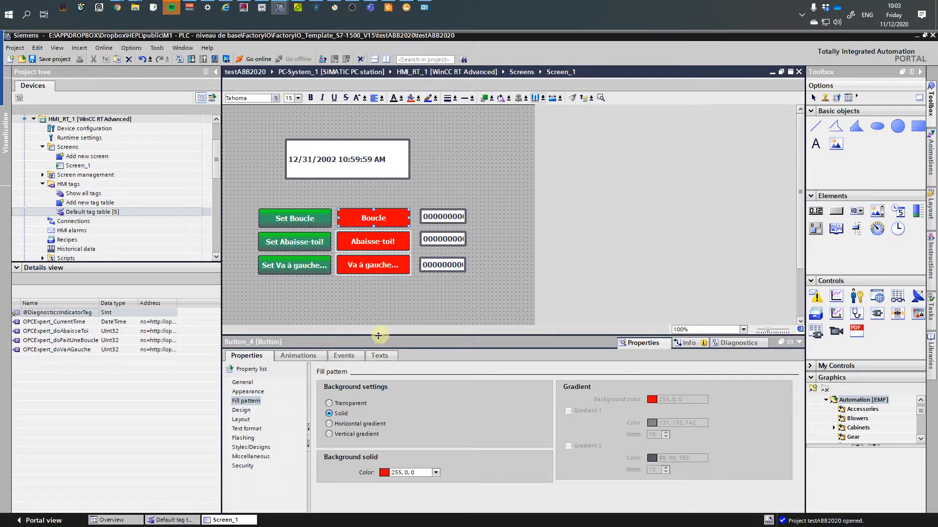
Set the corner radius of the three second-column buttons to 0
left_click(240, 420)
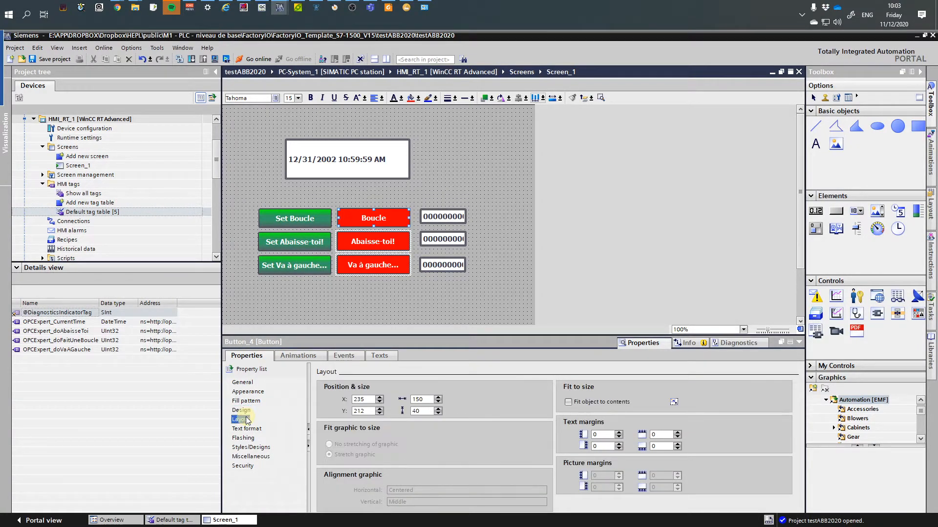
left_click(247, 429)
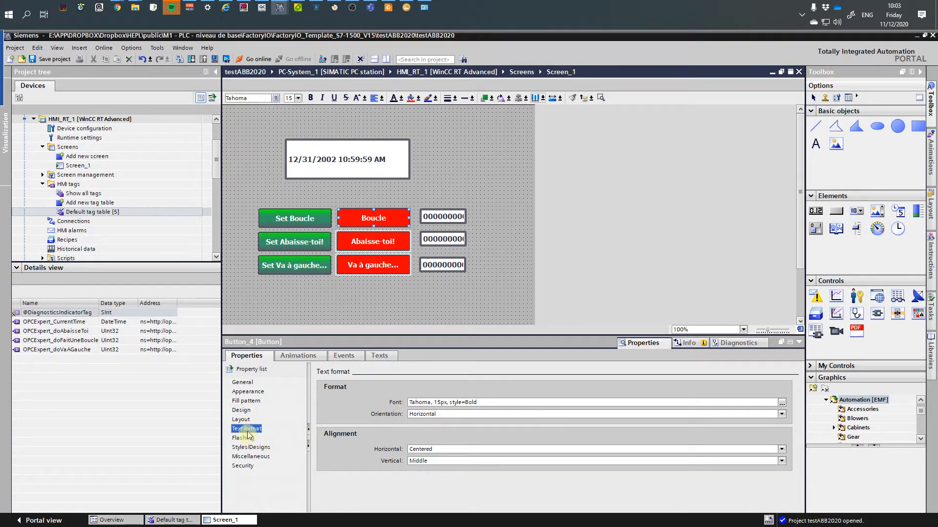
left_click(243, 393)
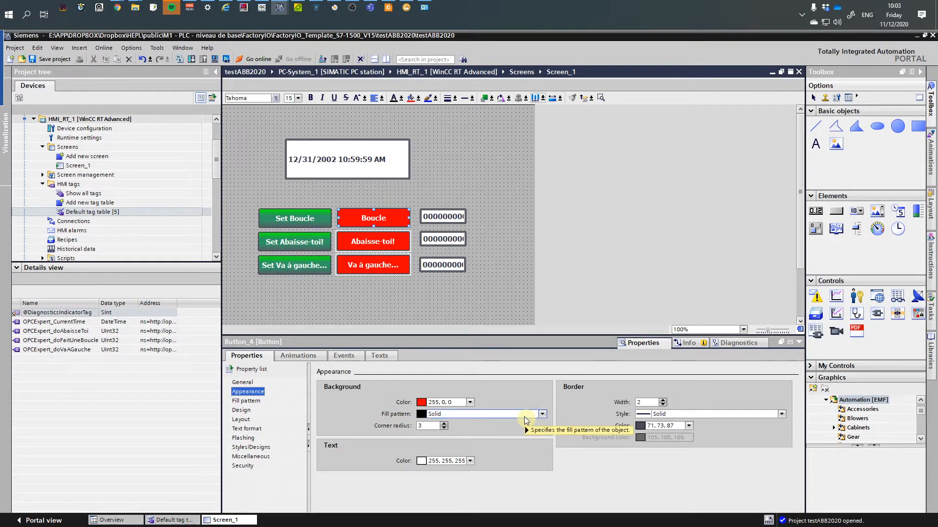
left_click(443, 429)
left_click(444, 428)
left_click(444, 428)
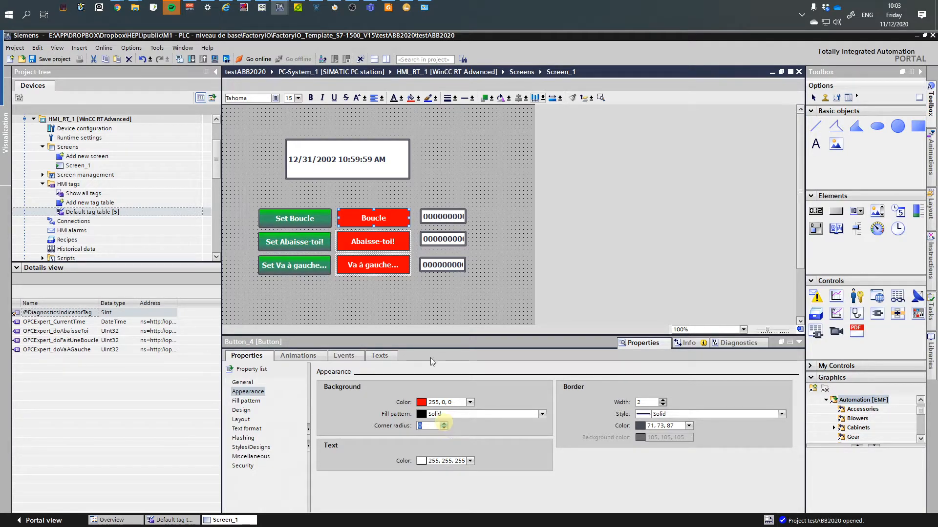
left_click(403, 289)
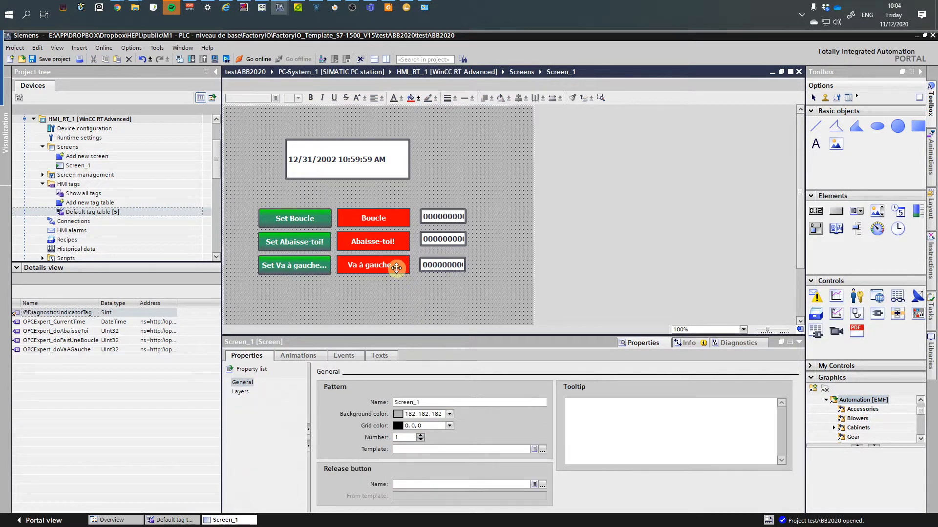
Set the corner radius of the red "Va à gauche..." button to 10
left_click(398, 267)
left_click(444, 423)
left_click(443, 423)
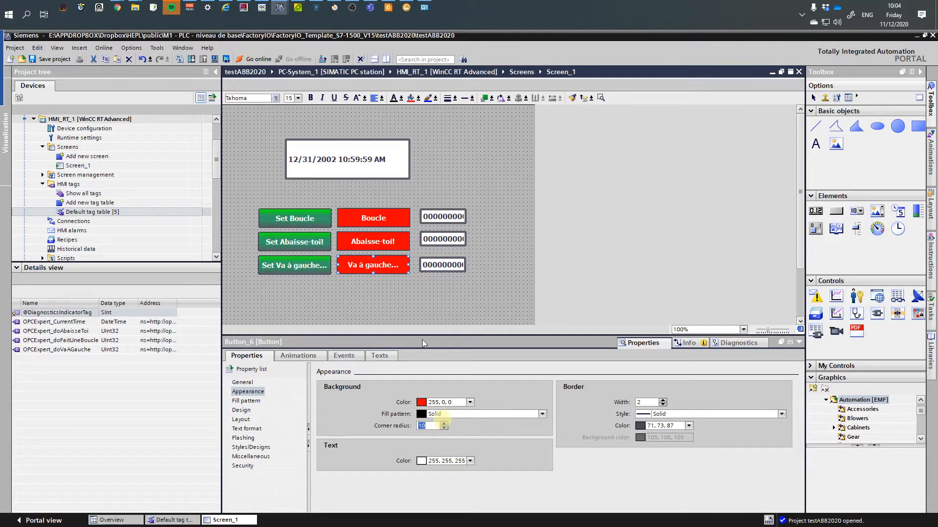
left_click(409, 288)
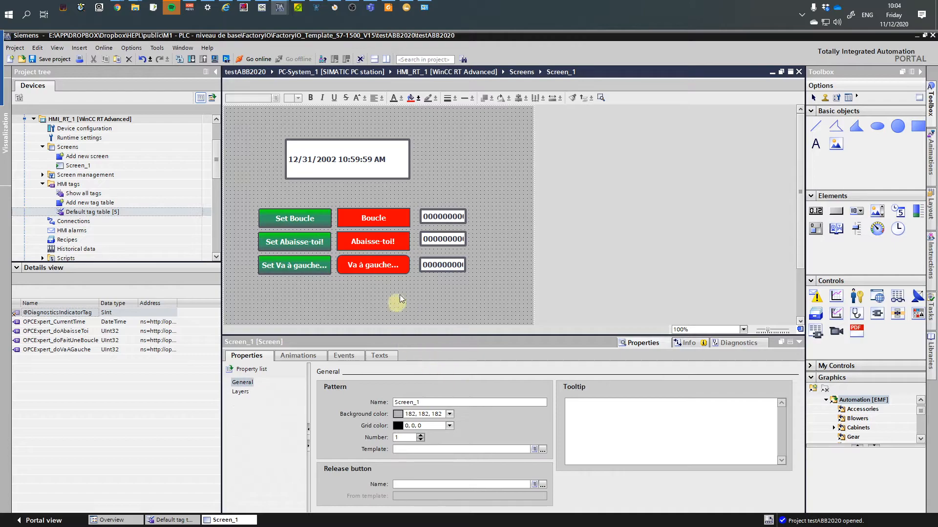
Change the border color of the red "Va à gauche..." button to black 0, 0, 0, keeping its solid fill
left_click(376, 262)
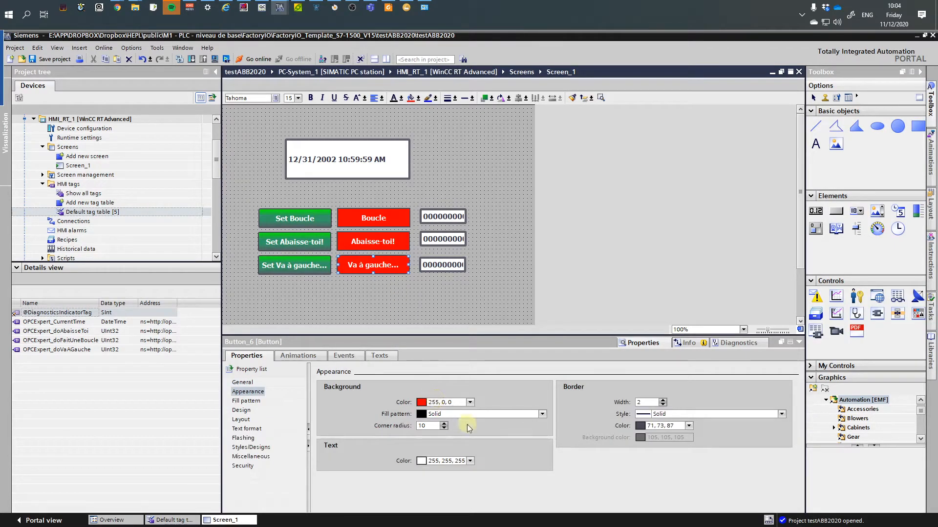
left_click(542, 414)
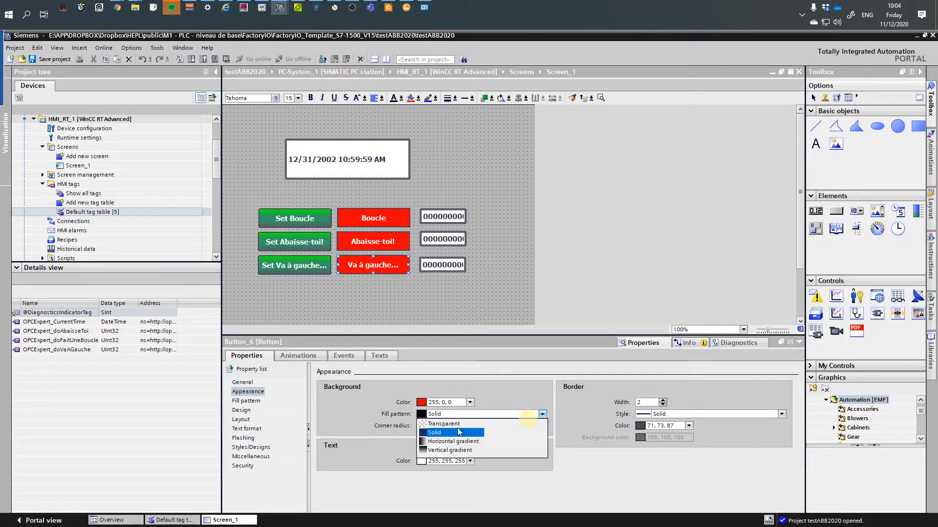
left_click(508, 387)
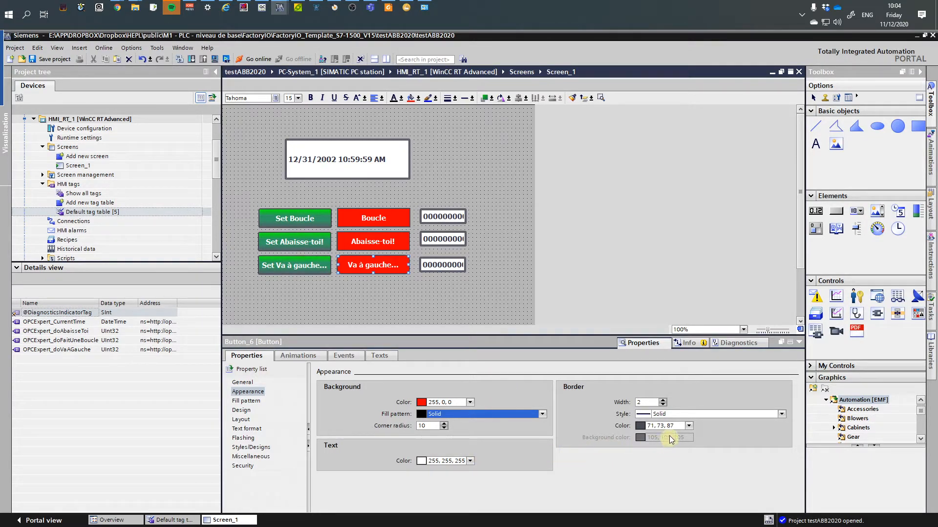
left_click(689, 426)
left_click(641, 438)
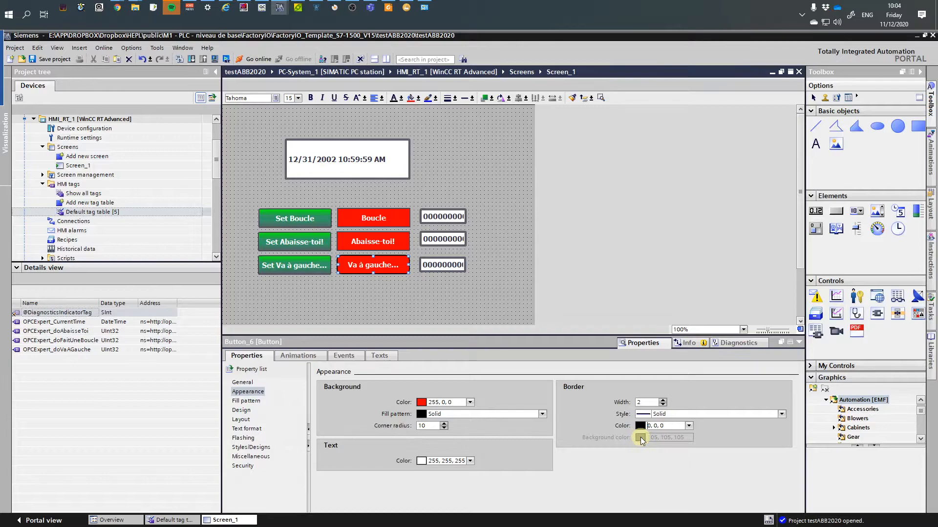
left_click(427, 303)
Apply the black 0, 0, 0 border color to all three red second-column buttons together
left_click(379, 270)
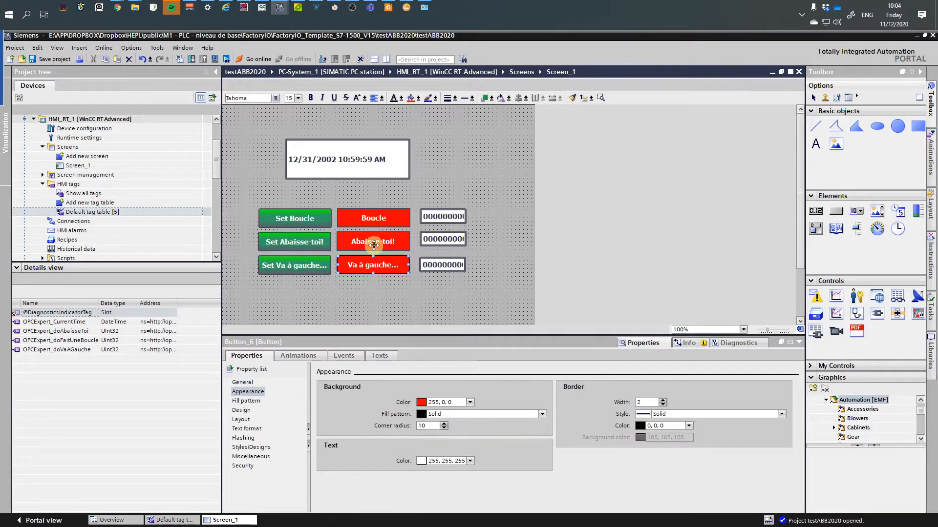
left_click(367, 216, "shift")
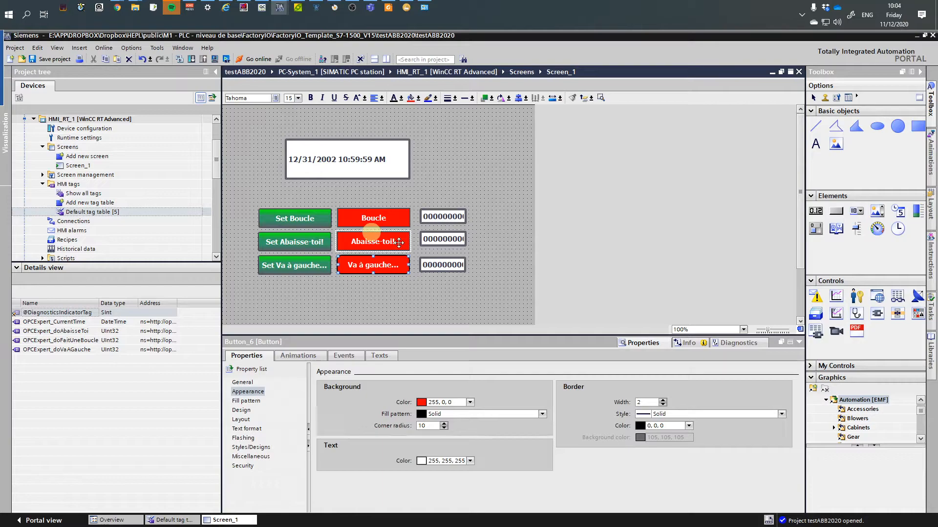
left_click(688, 426)
left_click(688, 426)
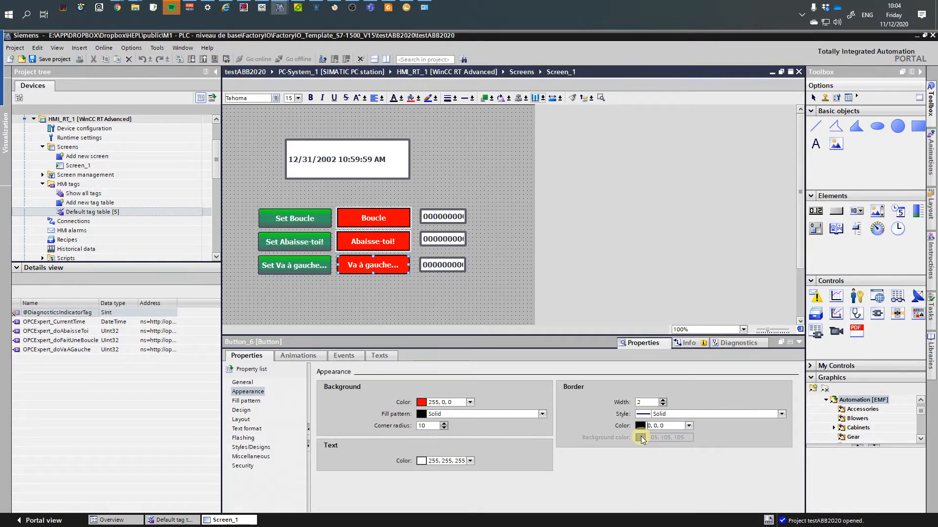
Increase the border width of the three red second-column buttons to 5
left_click(663, 399)
left_click(663, 399)
left_click(663, 400)
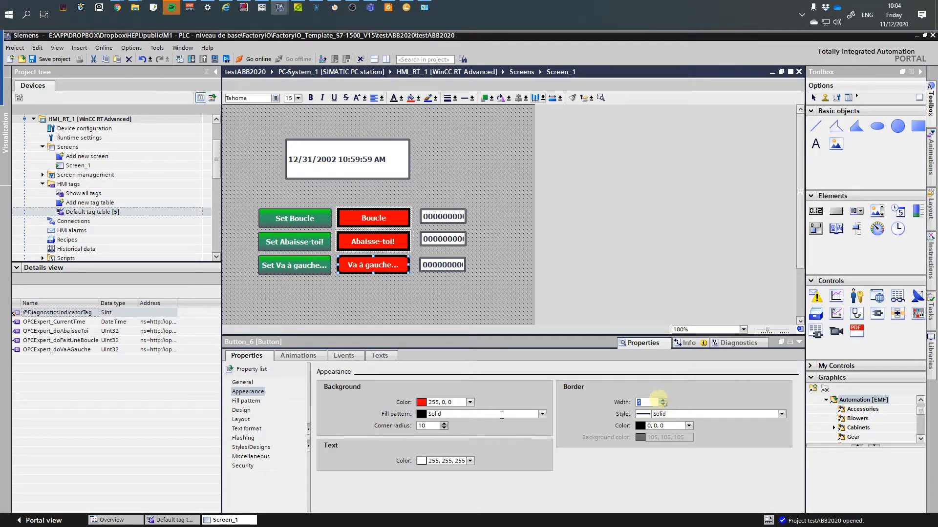
Set the corner radius of the three red second-column buttons to 0
left_click_drag(436, 426, 410, 430)
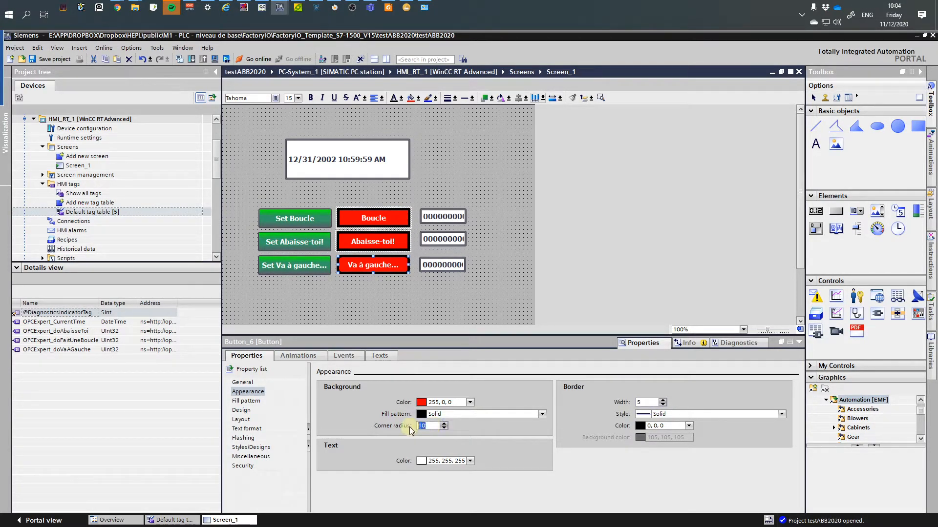
type("0")
key("Return")
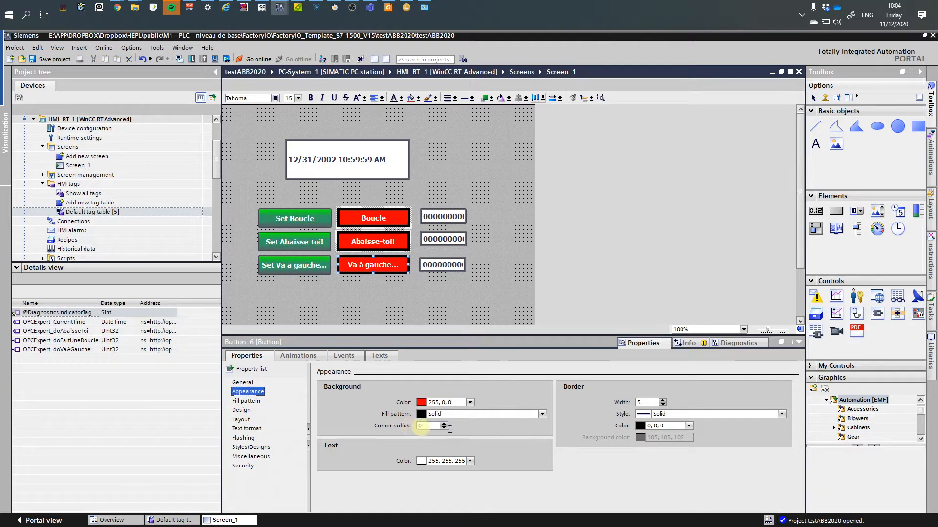
Give the three red buttons a dark grey 51, 51, 51 border color and a border width of 2
left_click(688, 426)
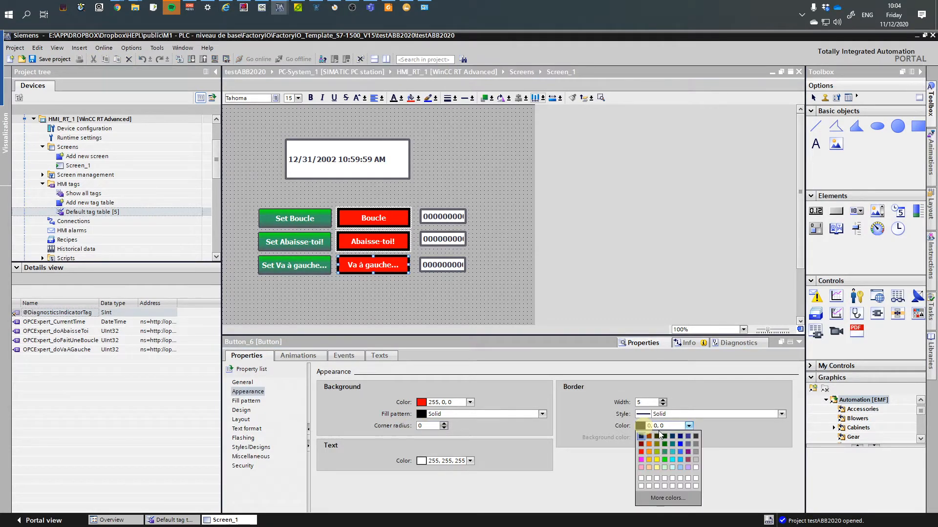
left_click(696, 437)
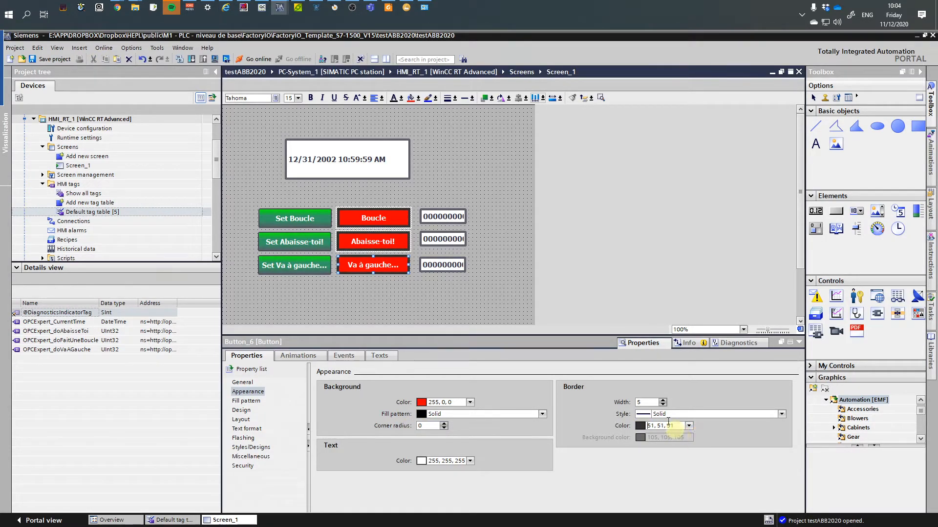
double_click(637, 402)
type("2")
key("Return")
left_click(334, 292)
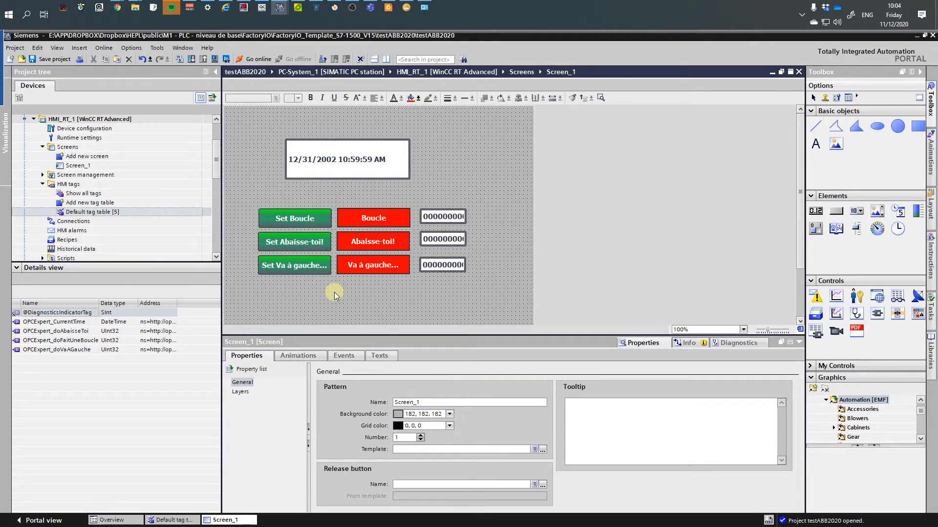
Copy the SetTag function from the click event of the green "Set Boucle" button
double_click(289, 218)
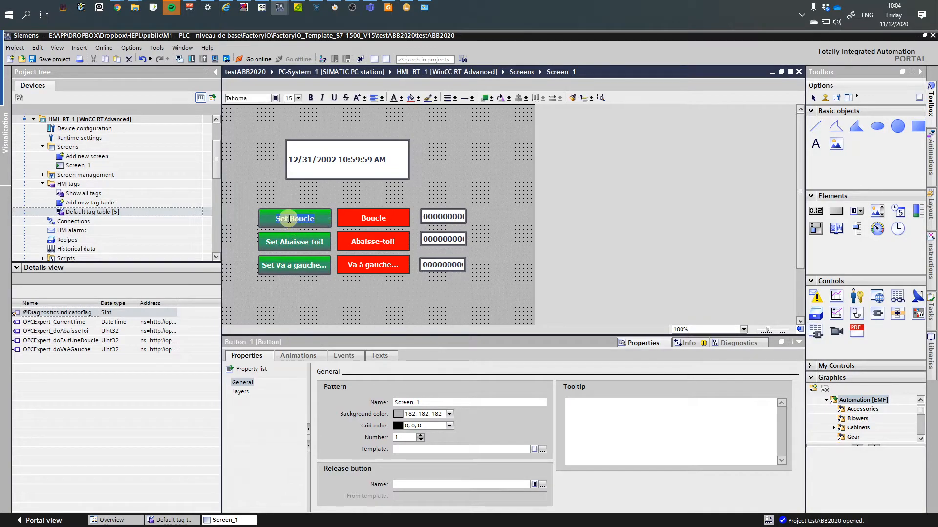
left_click(336, 359)
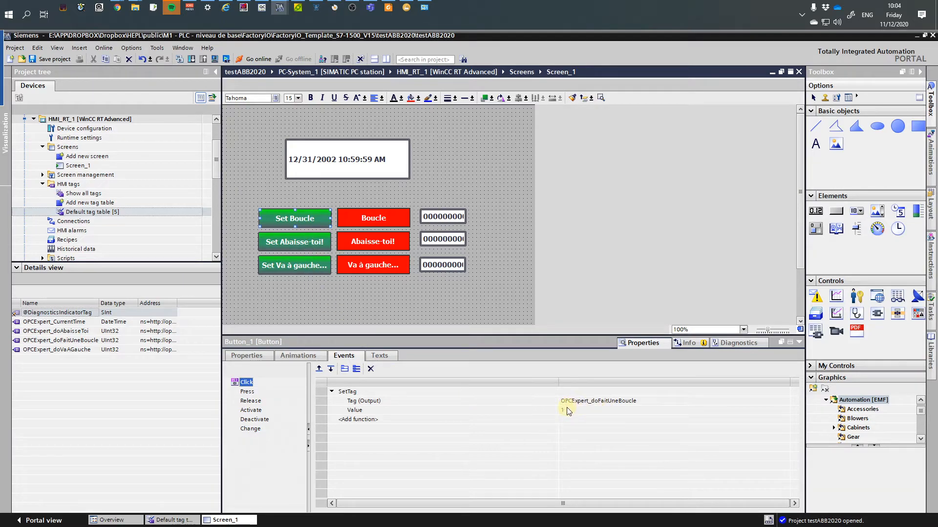
right_click(348, 394)
left_click(365, 407)
Set the SetTag value in the click event of the red "Boucle" button to 0
left_click(378, 218)
left_click(379, 218)
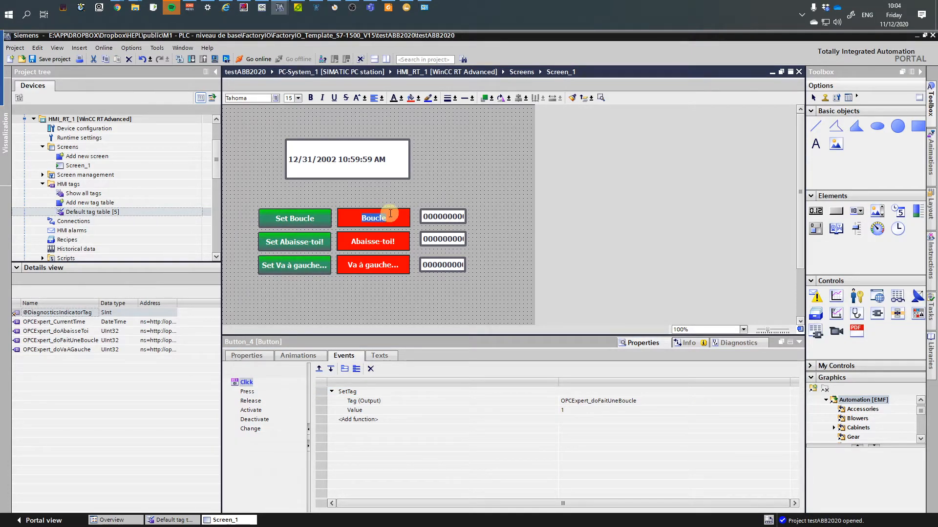
left_click(416, 209)
left_click(402, 214)
left_click(572, 410)
left_click(564, 410)
key("BackSpace")
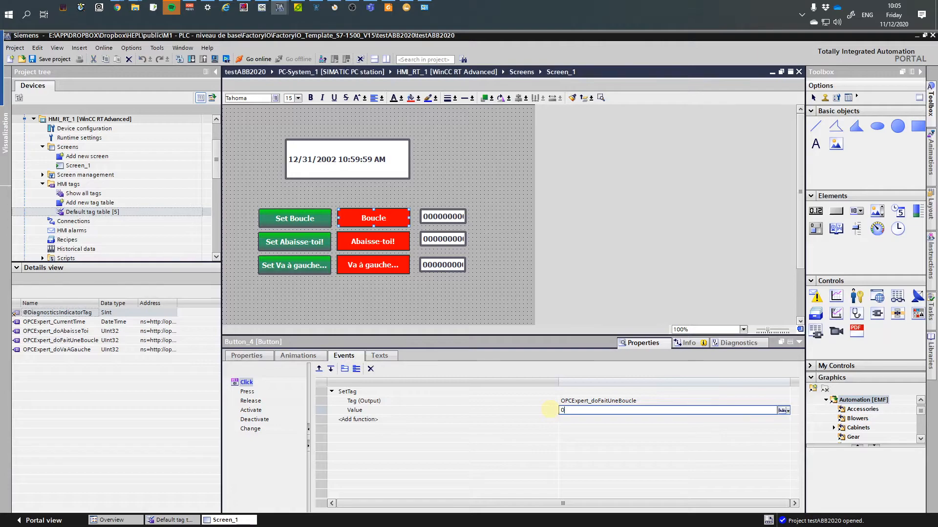
type("0")
key("Return")
Paste the copied SetTag function into the click event of the green "Set Abaisse-toi!" button
left_click(291, 245)
left_click(363, 243)
left_click(308, 242)
left_click(360, 393)
left_click(368, 394)
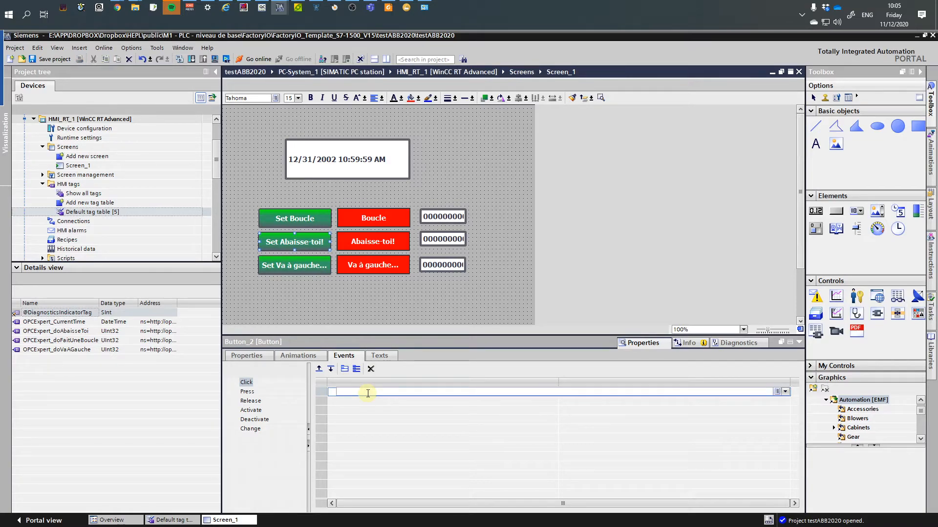
left_click(368, 409)
right_click(345, 396)
left_click(355, 414)
Change the output tag of the "Set Abaisse-toi!" click function to OPCExpert_doAbaisseToi
left_click(612, 402)
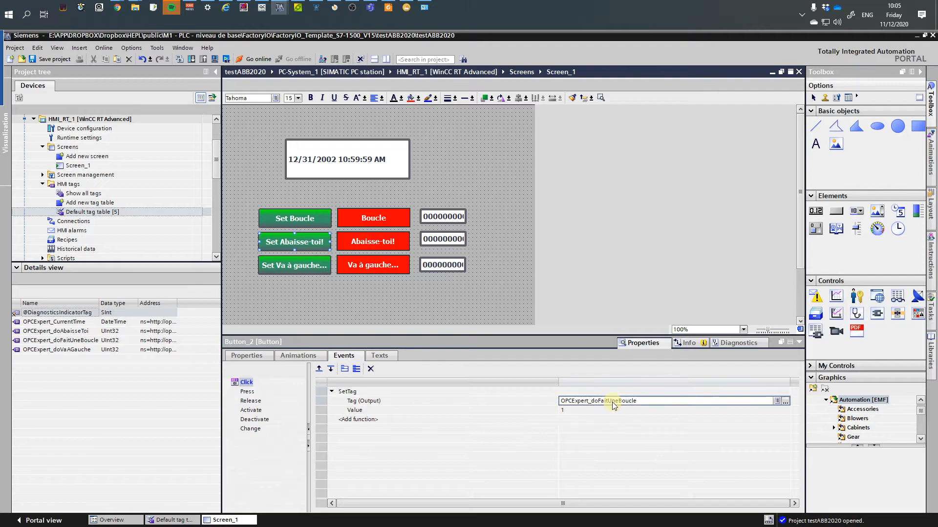
left_click(776, 401)
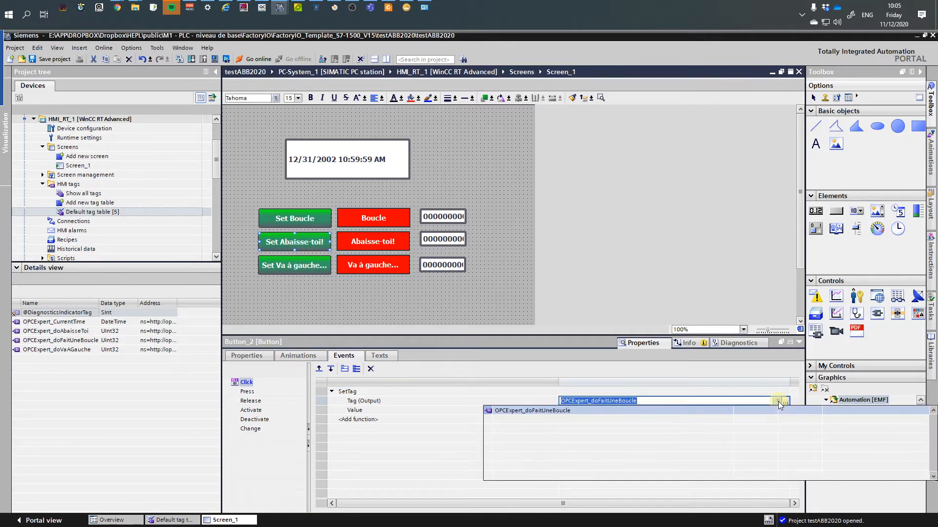
left_click(603, 402)
left_click_drag(595, 402, 647, 402)
key("BackSpace")
key("BackSpace")
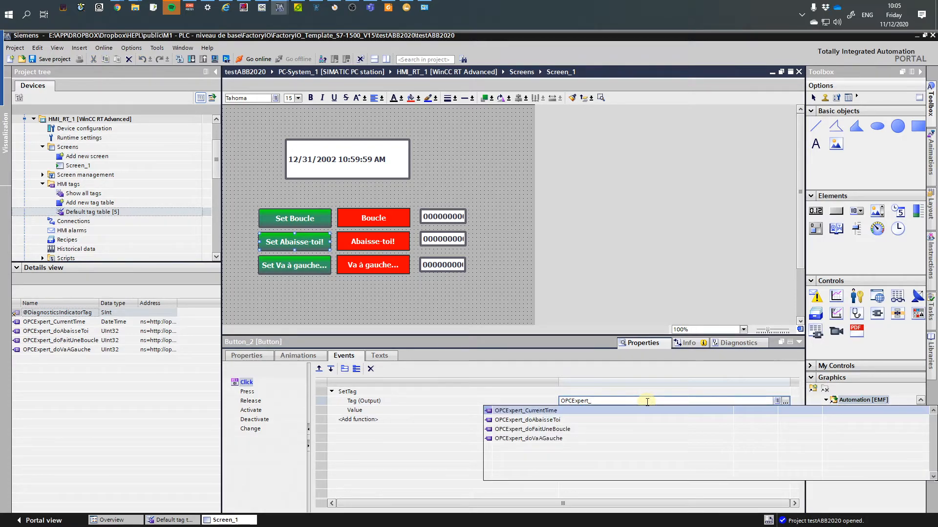
left_click(536, 420)
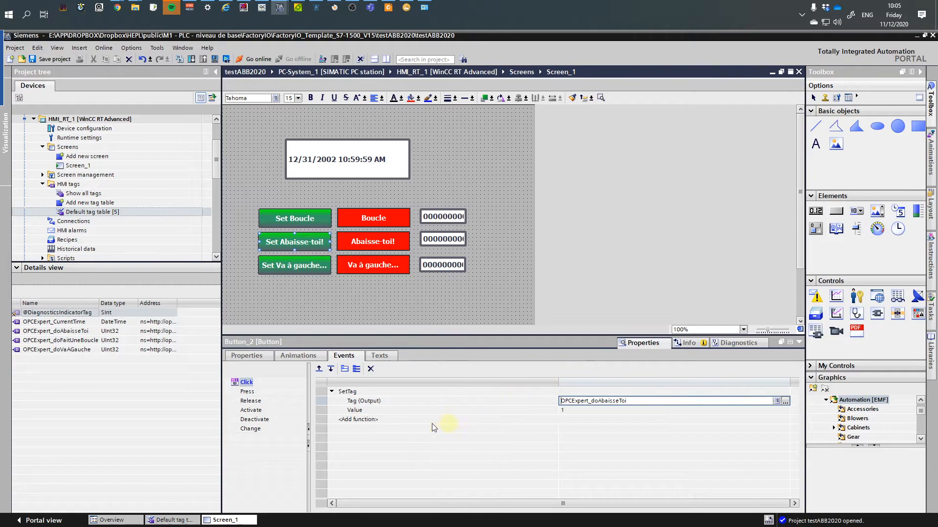
Copy the "Set Abaisse-toi!" SetTag function to the click event of the red "Abaisse-toi!" button and set its value to 0
left_click(355, 396)
right_click(355, 395)
left_click(363, 407)
left_click(361, 249)
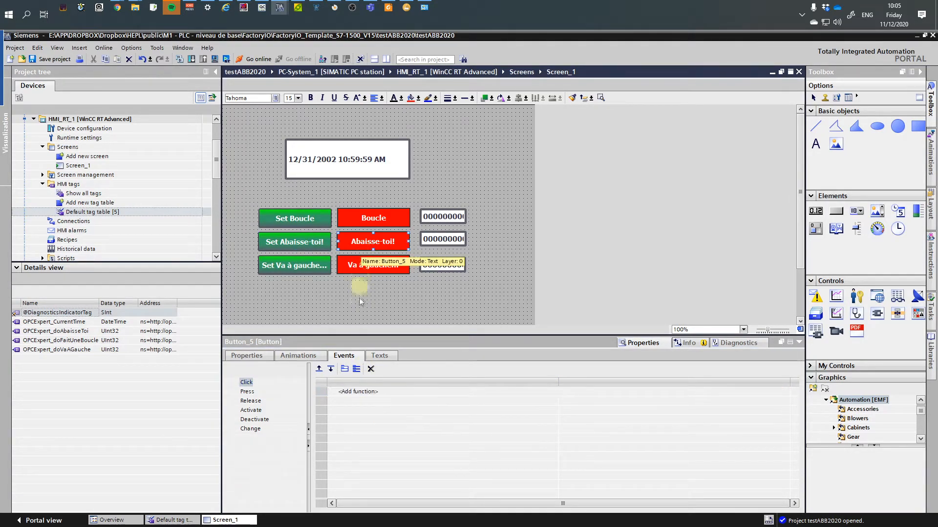
right_click(358, 393)
left_click(370, 416)
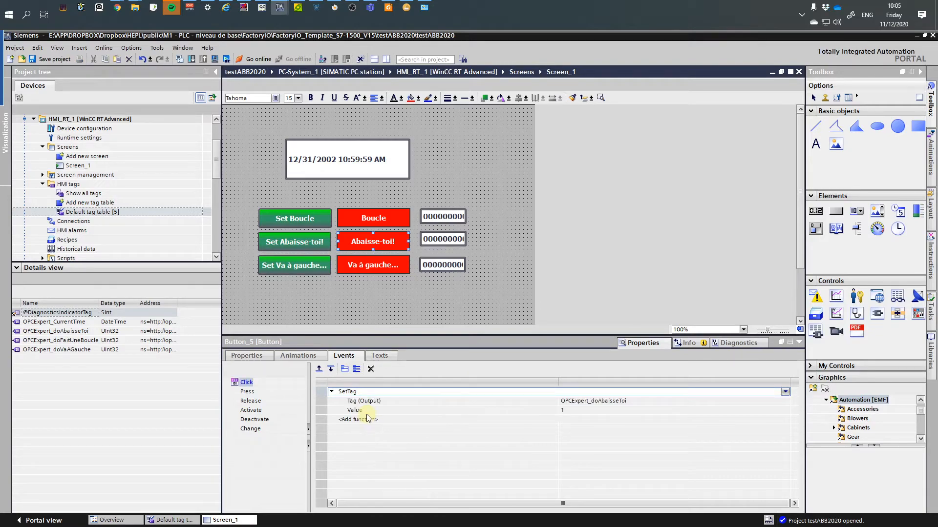
left_click(562, 411)
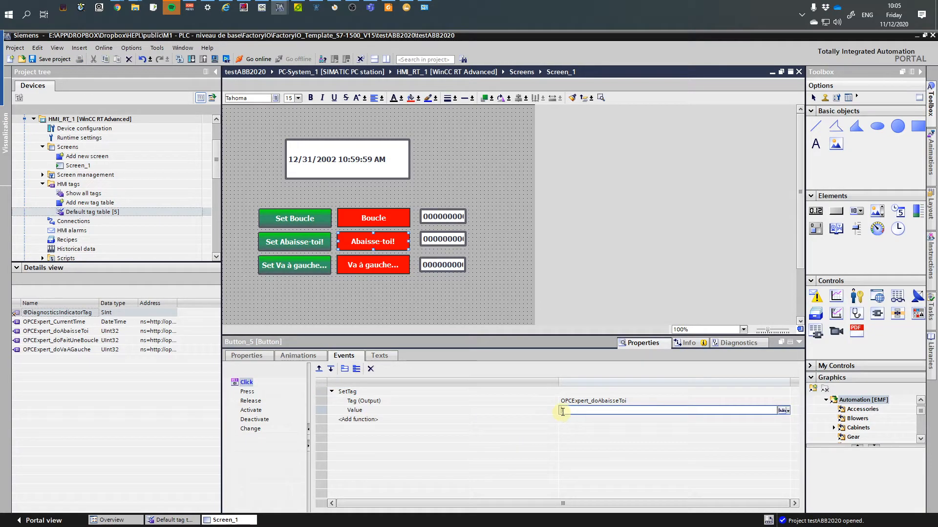
type("0")
key("Return")
Paste the SetTag function into the click event of the "Set Va à gauche..." button and assign the output tag OPCExpert_doVaAGauche
left_click(313, 265)
left_click(390, 392)
right_click(391, 395)
left_click(417, 414)
left_click(604, 404)
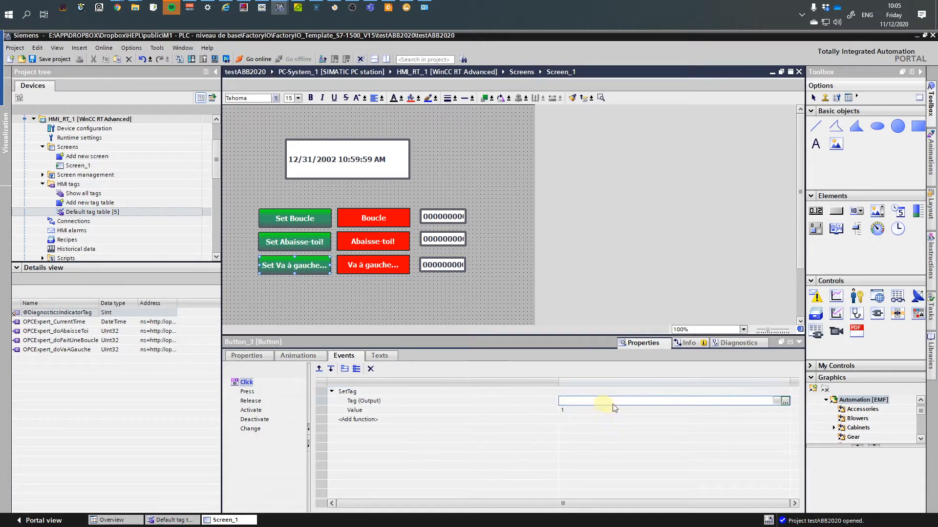
left_click_drag(597, 402, 682, 402)
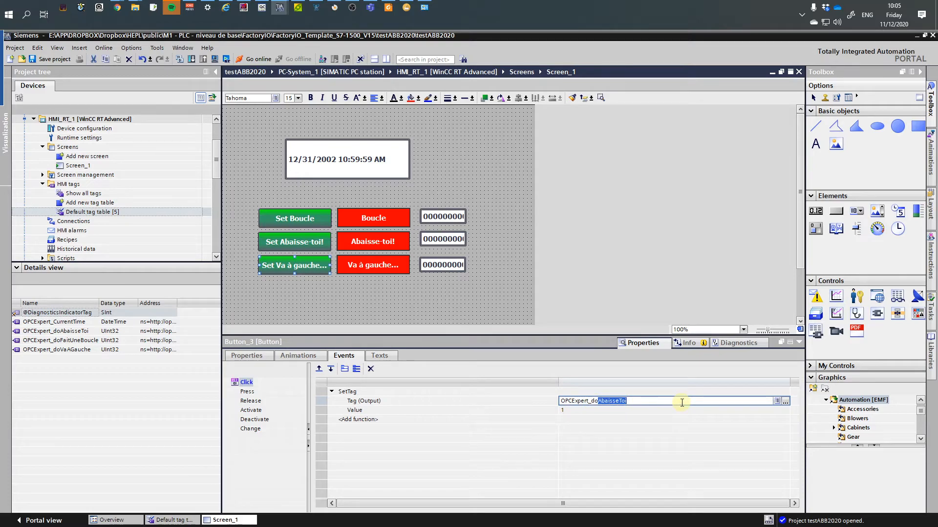
key("BackSpace")
left_click(553, 430)
left_click(482, 421)
Copy the "Set Va à gauche..." SetTag function to the click event of the red "Va à gauche..." button and set its value to 0
right_click(350, 392)
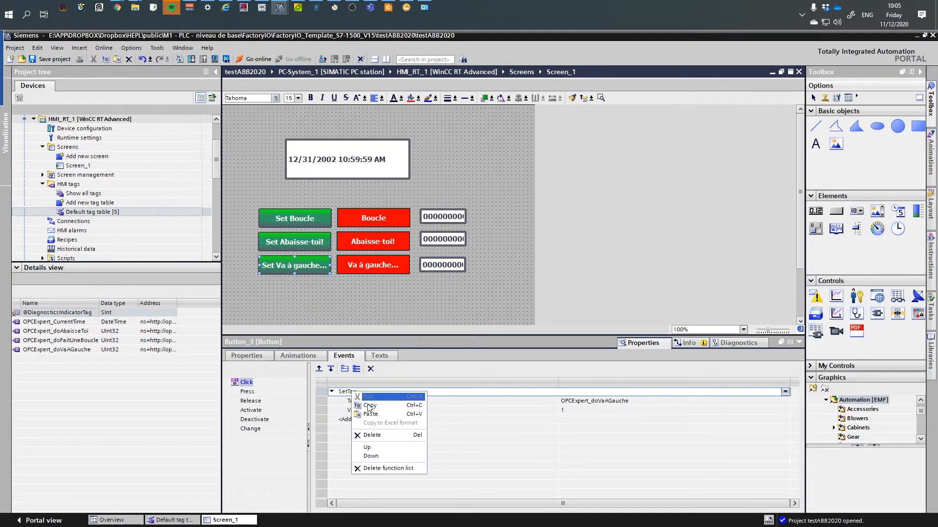
left_click(378, 404)
left_click(360, 267)
right_click(372, 397)
left_click(391, 416)
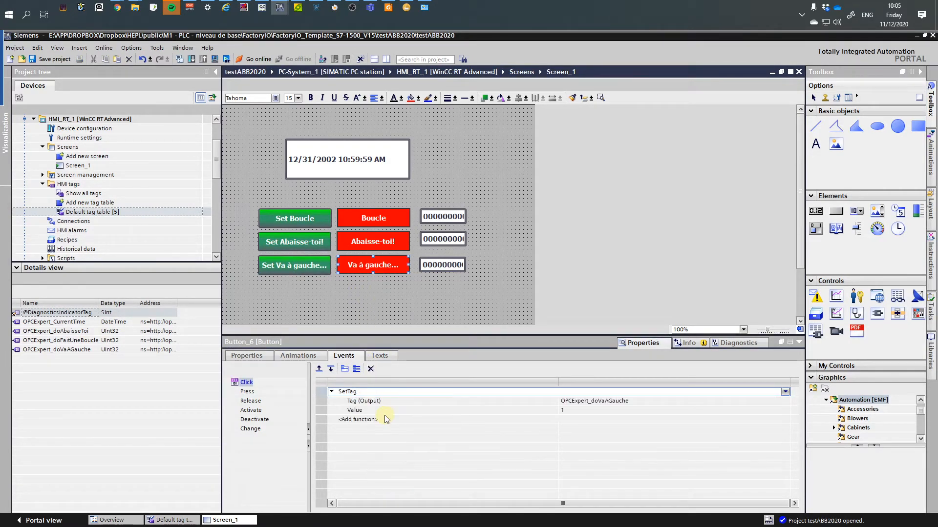
left_click(562, 412)
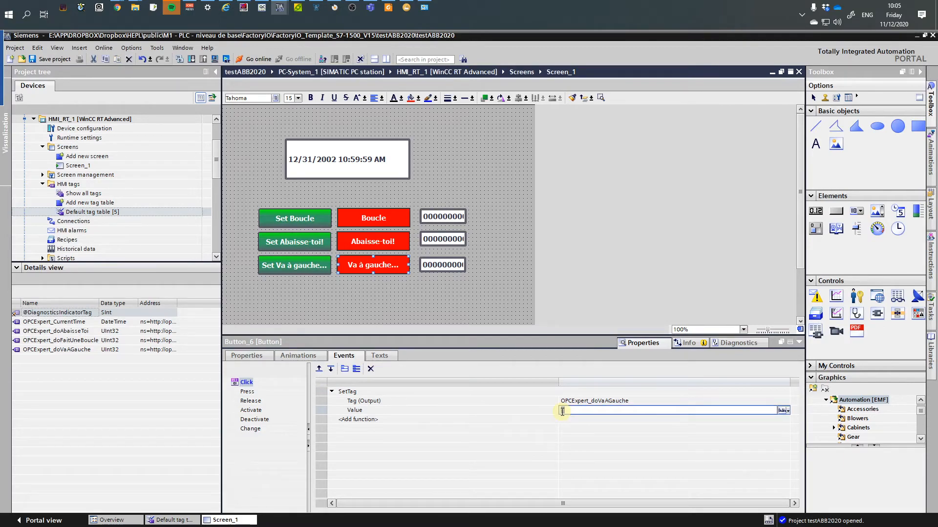
type("0")
key("Return")
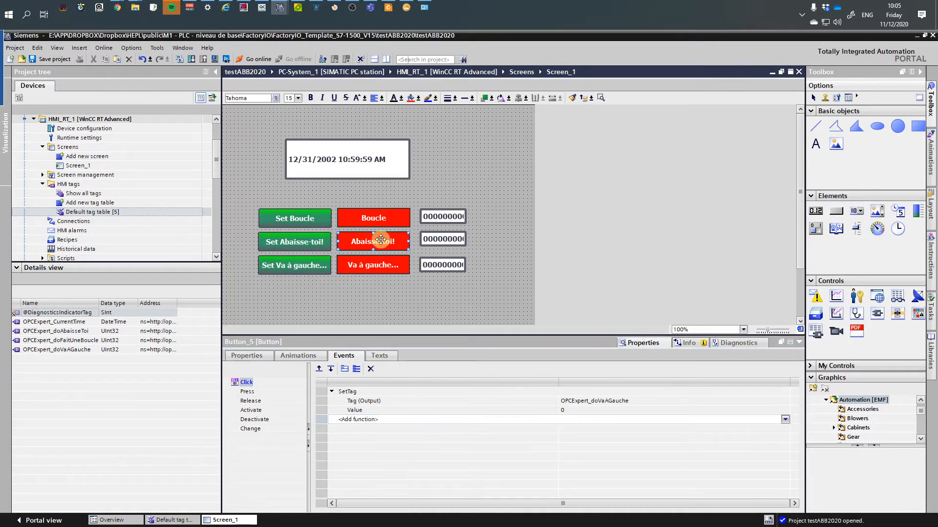
Check the click-event tags and values of the red "Boucle" button and the three green set buttons
left_click(374, 220)
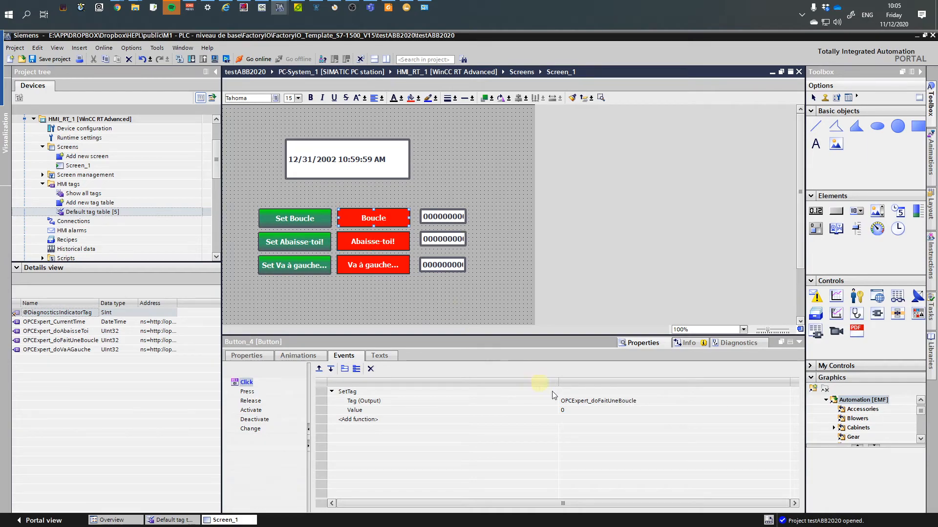
left_click(300, 225)
left_click(300, 243)
left_click(308, 266)
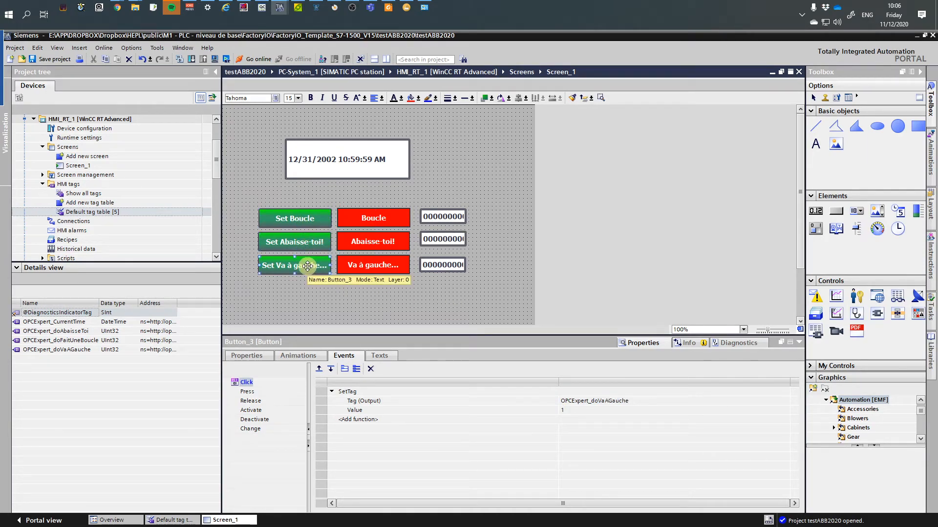
left_click(484, 313)
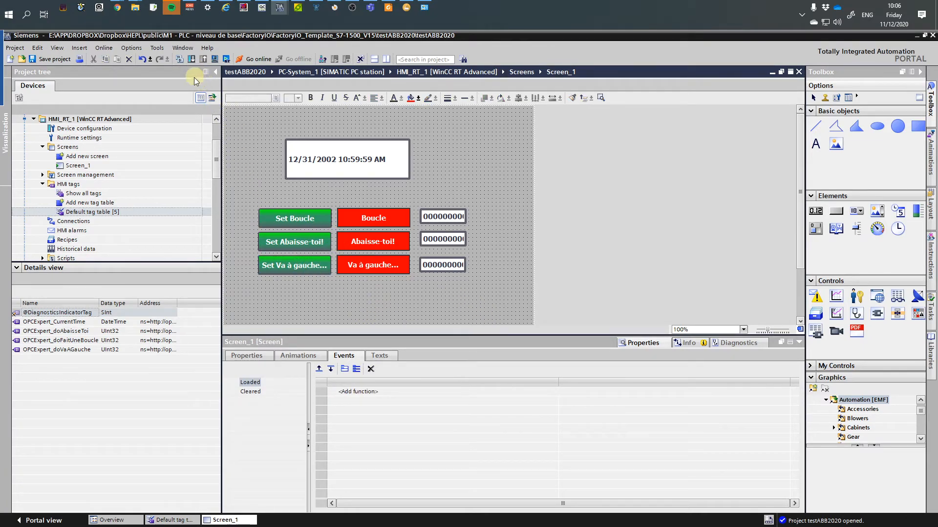
Start the runtime for the PC-System_1 station
left_click_drag(218, 171, 219, 165)
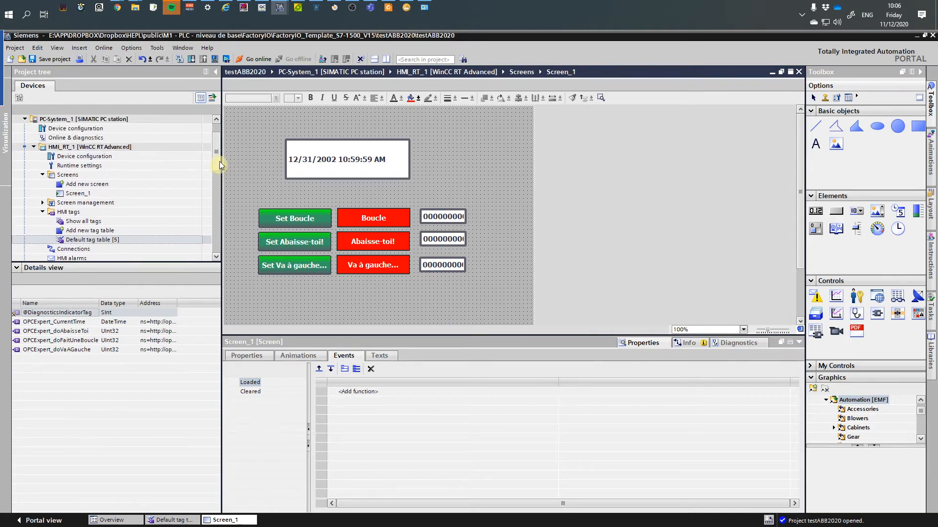
left_click(81, 119)
right_click(81, 119)
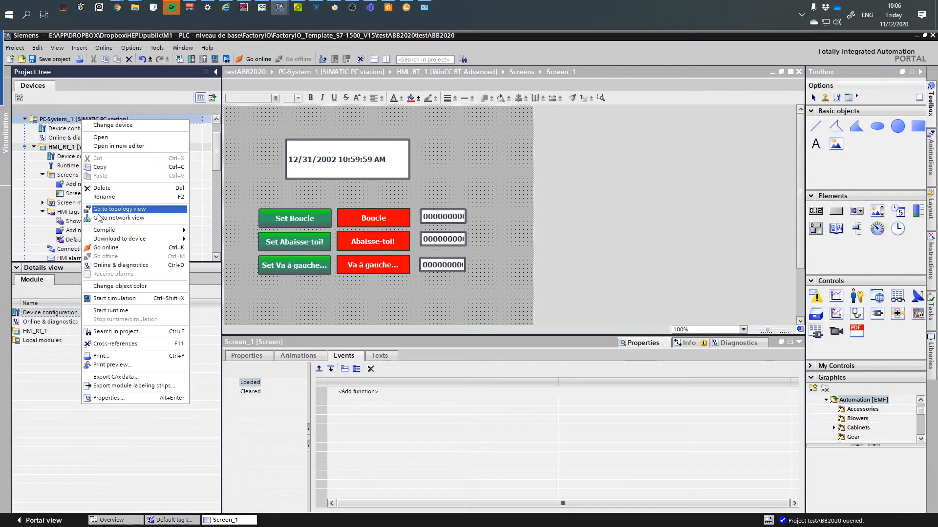
left_click(120, 310)
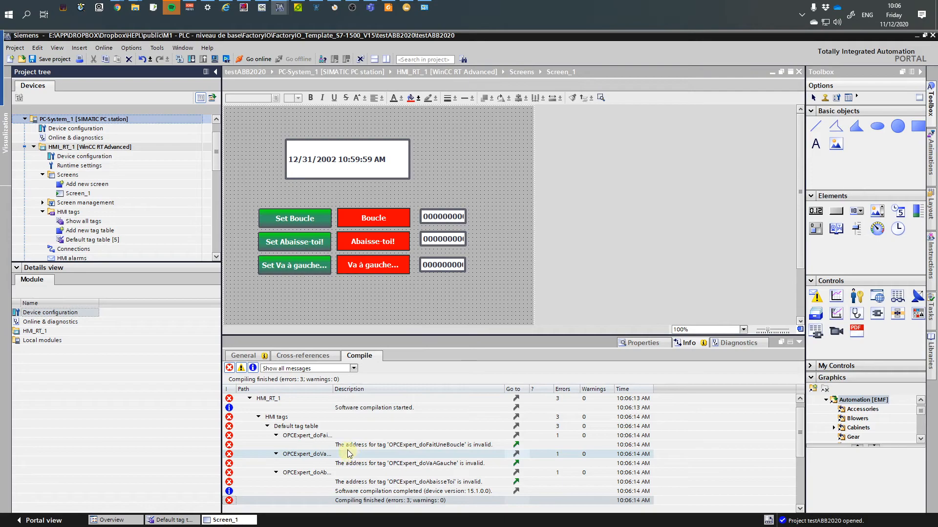
Go to the compile error of tag OPCExpert_doFaitUneBoucle in the default tag table and widen the Address column to examine the tag addresses
left_click(515, 445)
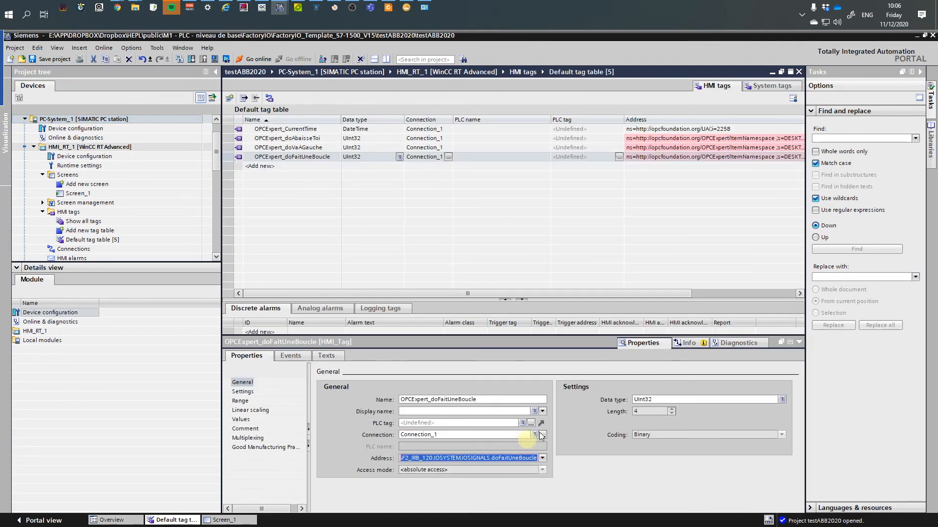
left_click(707, 293)
left_click_drag(707, 292, 685, 297)
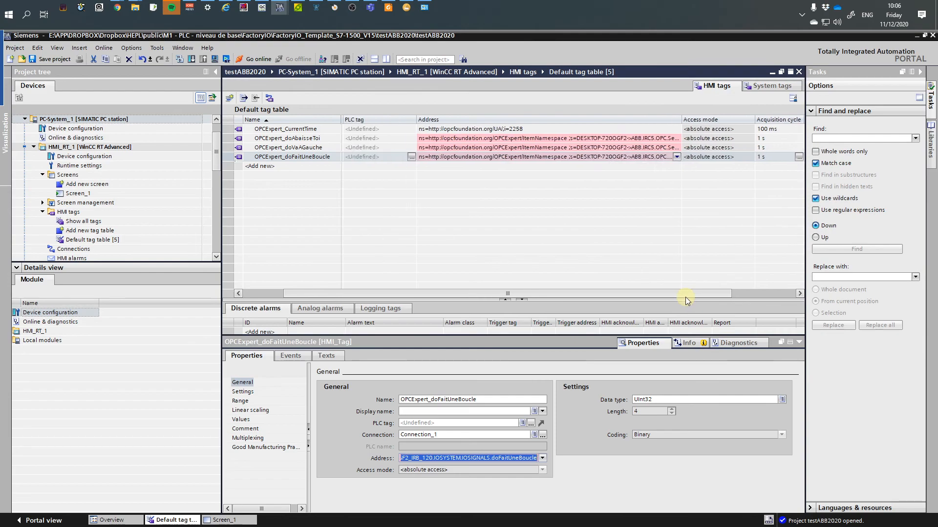
left_click_drag(416, 120, 382, 119)
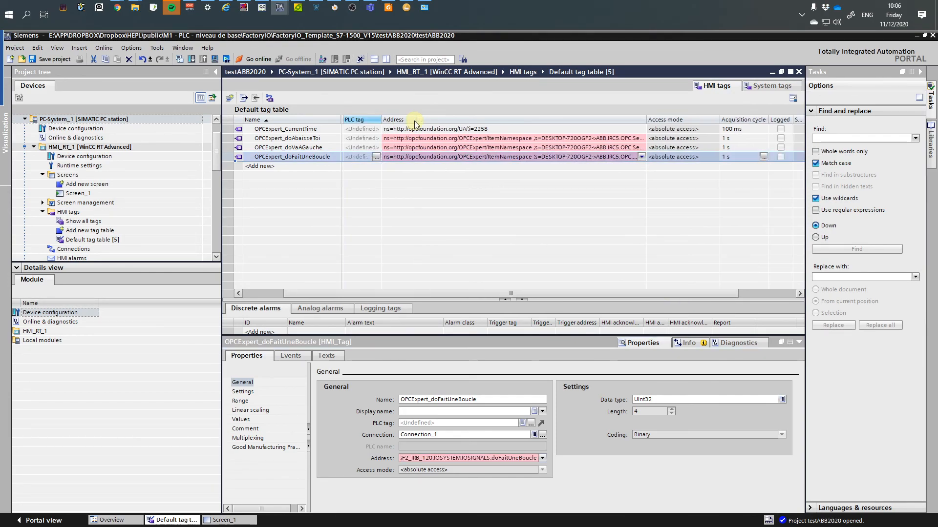
left_click_drag(646, 115, 778, 117)
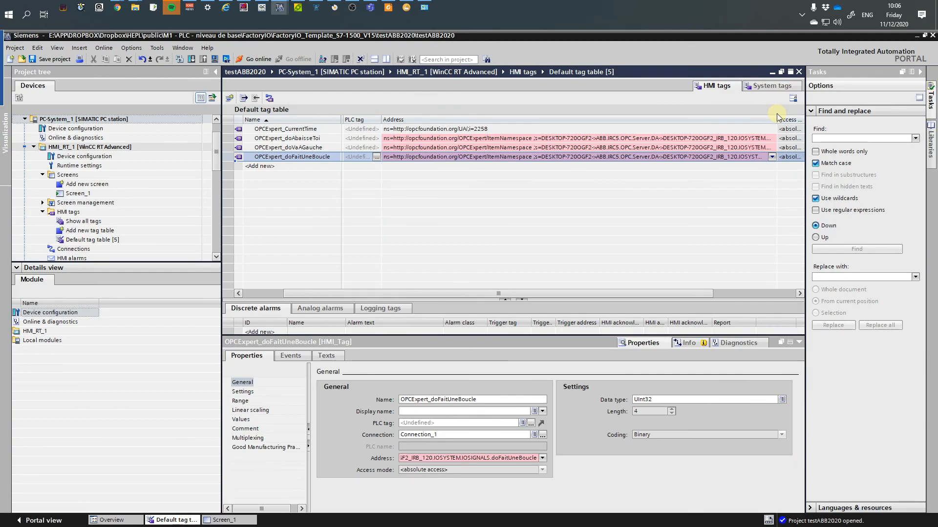